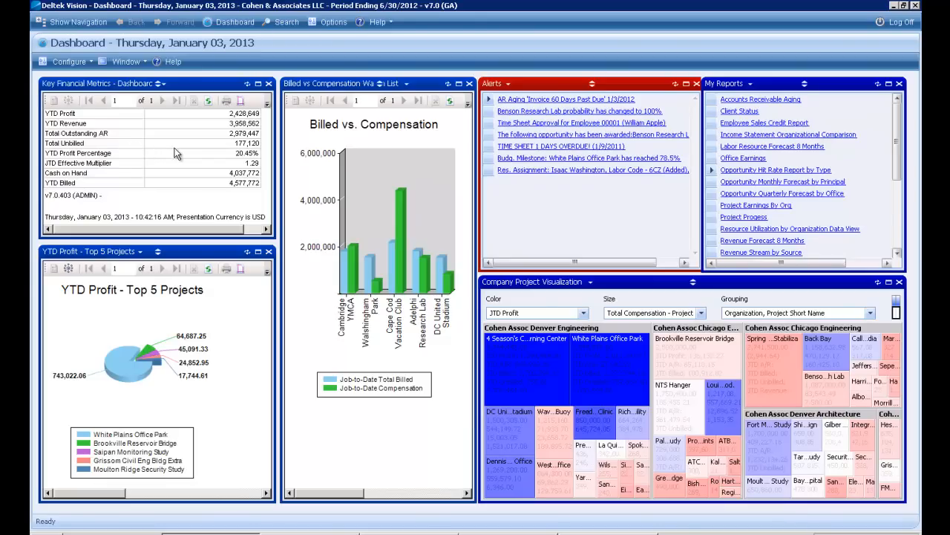
View the other open Deltek Vision dashboards one at a time from the desktop, minimizing each after review
click(894, 6)
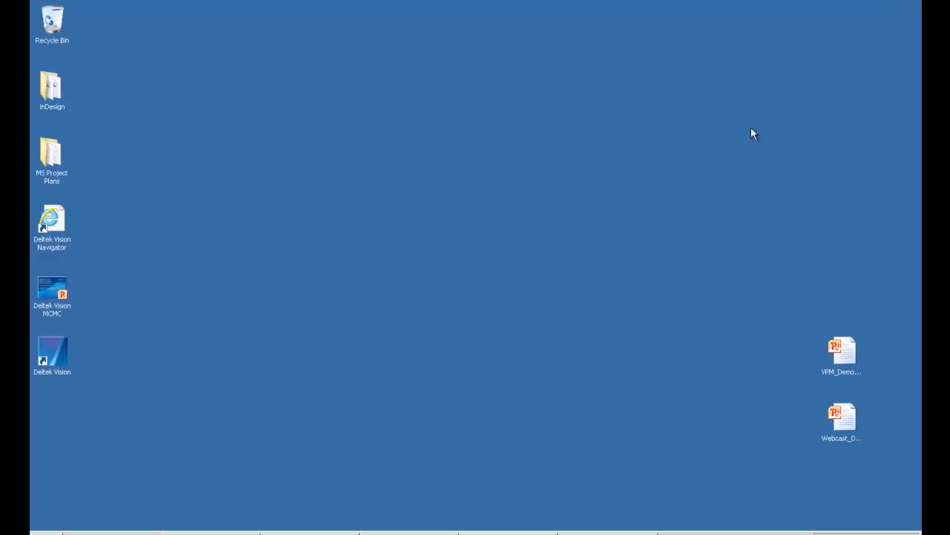
click(311, 533)
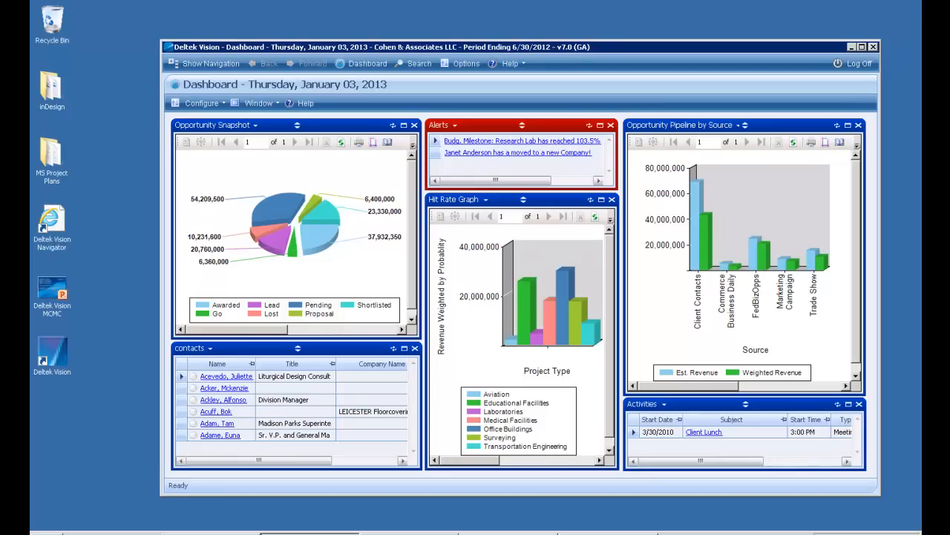
click(310, 533)
click(410, 533)
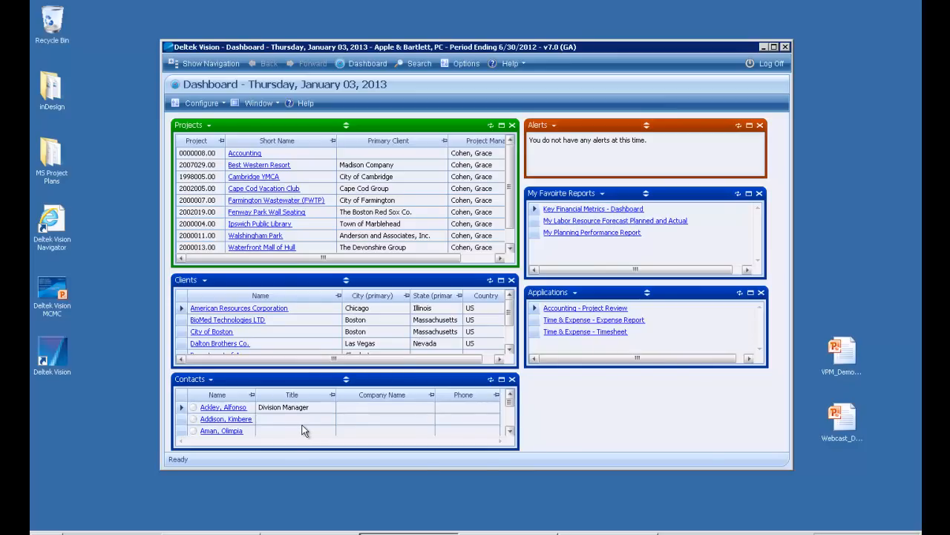
click(416, 533)
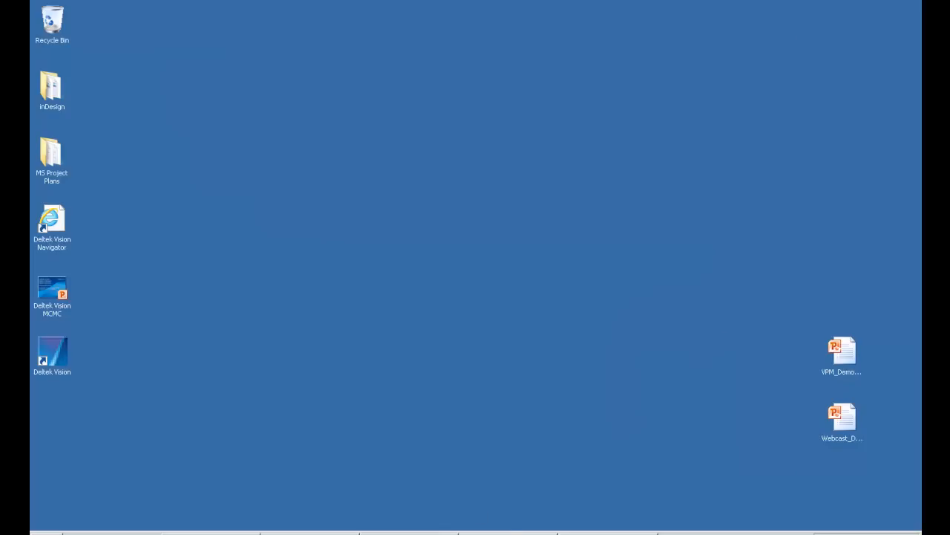
click(505, 533)
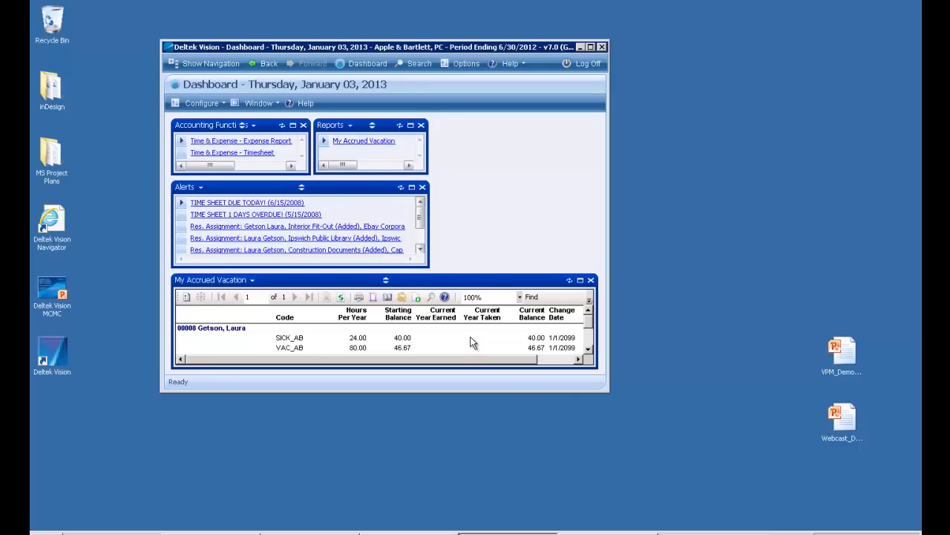
click(508, 533)
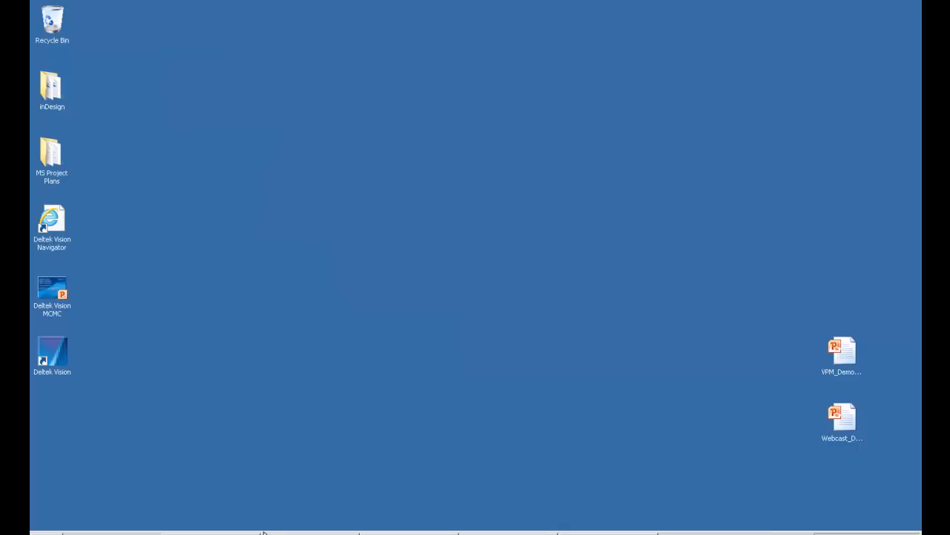
Return to the Cohen & Associates financial dashboard, run the job-to-date Aged Accounts Receivable report with the current aging date, and close it
click(211, 533)
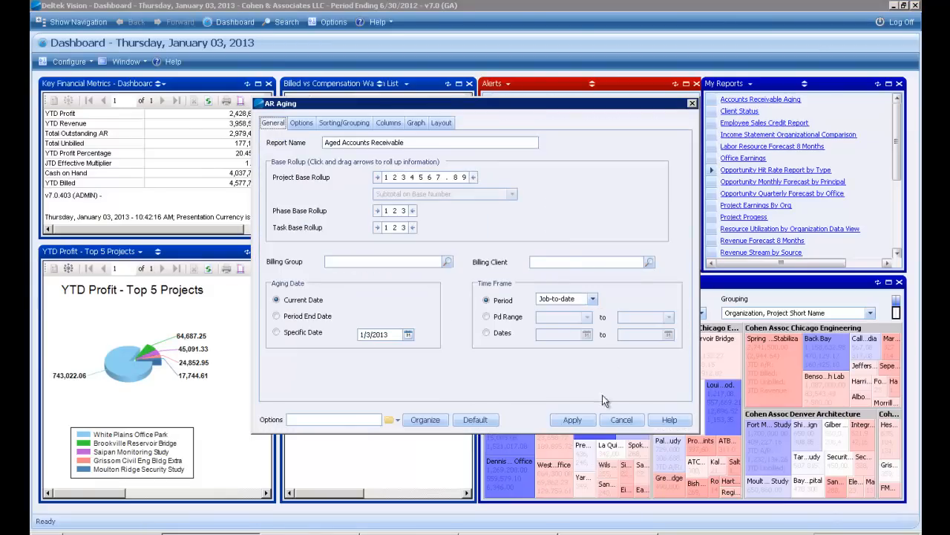
click(574, 420)
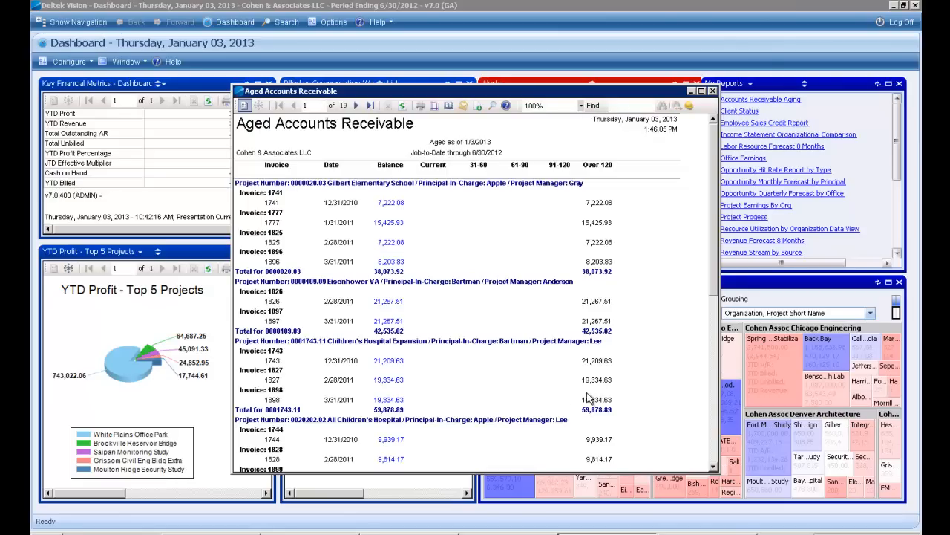
click(713, 90)
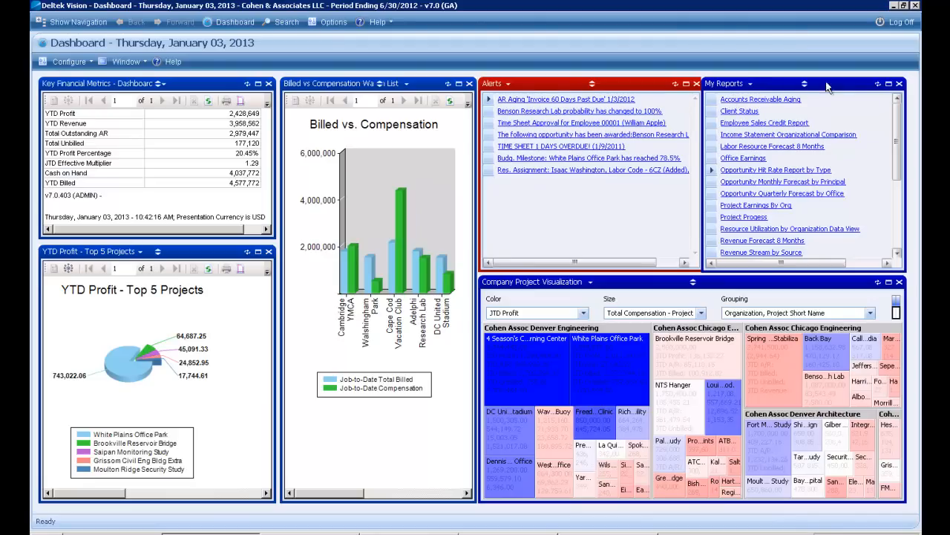
Shift the My Reports dashpart slightly away from Alerts, and view the Office Earnings report before closing it
drag(837, 88, 842, 87)
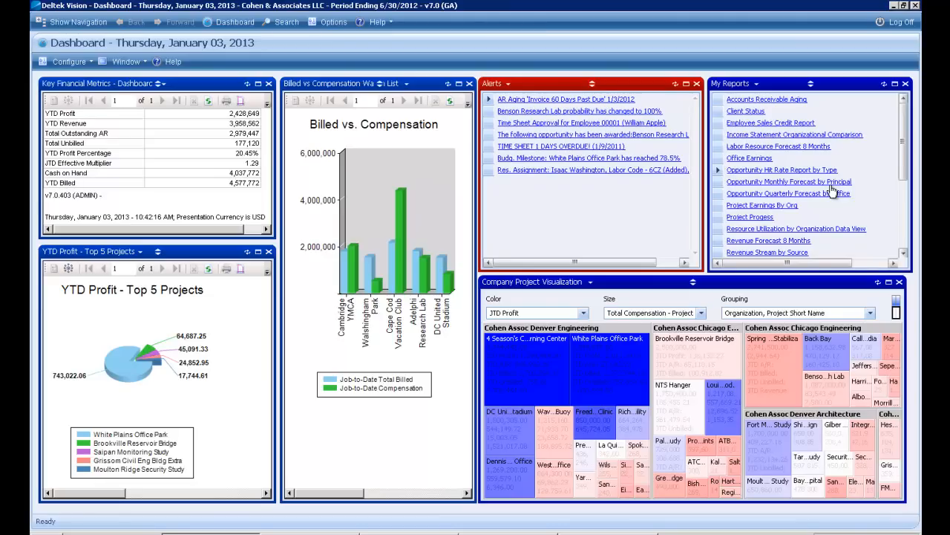
click(751, 160)
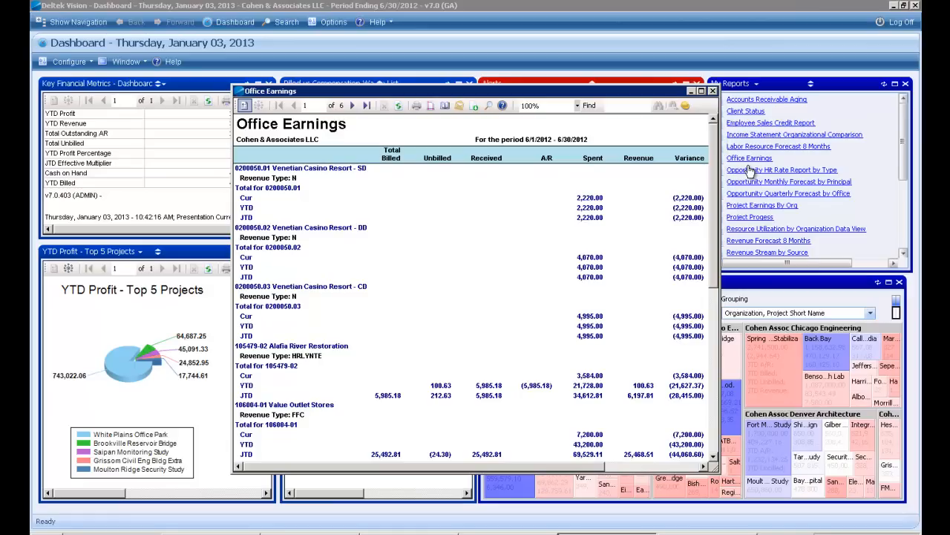
click(713, 90)
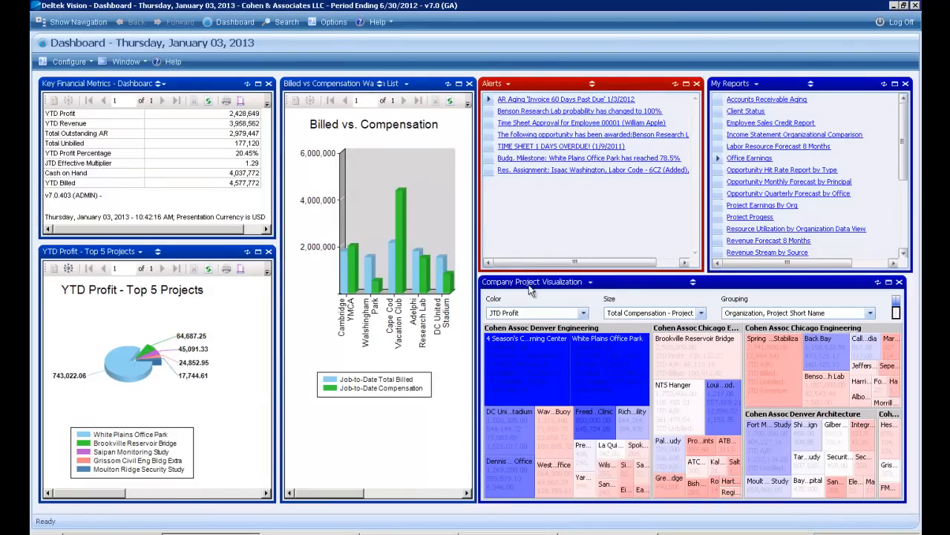
Maximize the Company Project Visualization and examine project figures such as White Plains Office Park and 4 Season's Creative Learning Center
click(889, 282)
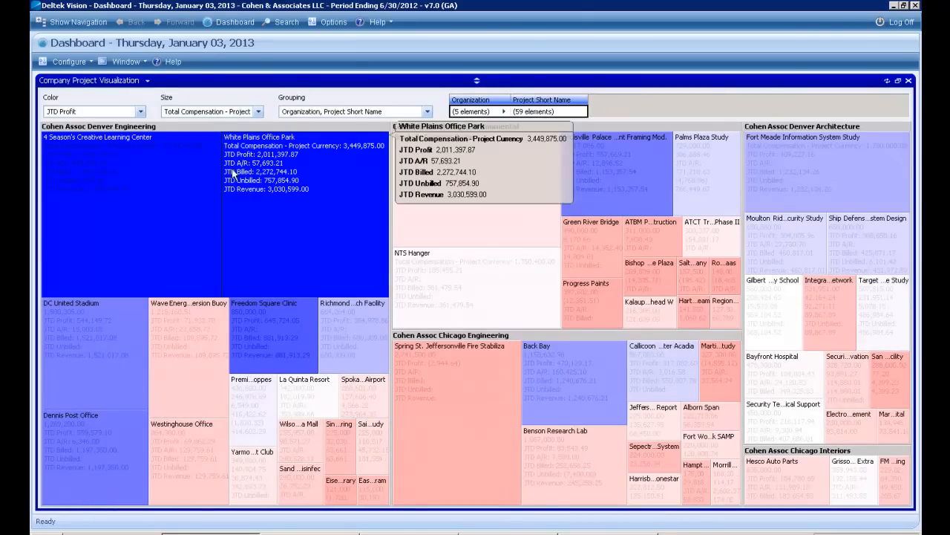
mouse_move(235, 210)
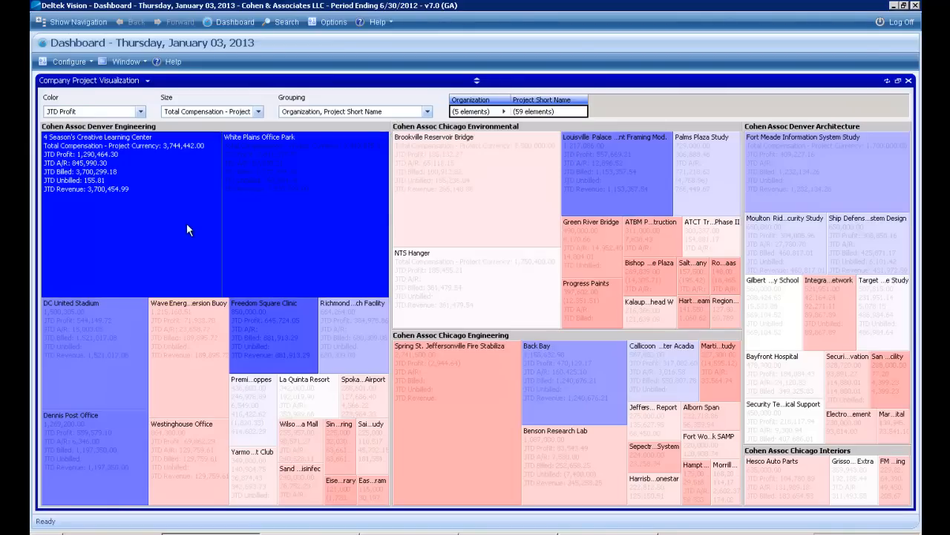
mouse_move(186, 223)
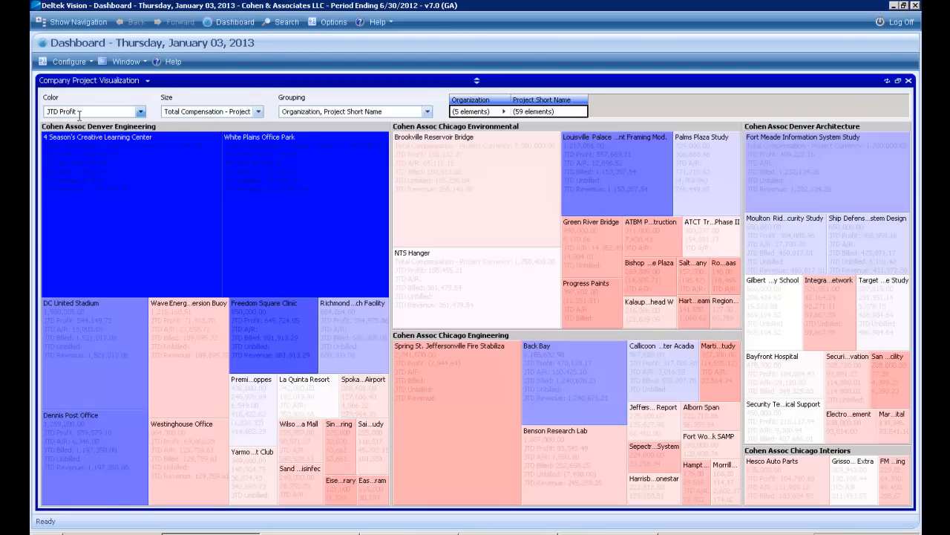
mouse_move(112, 223)
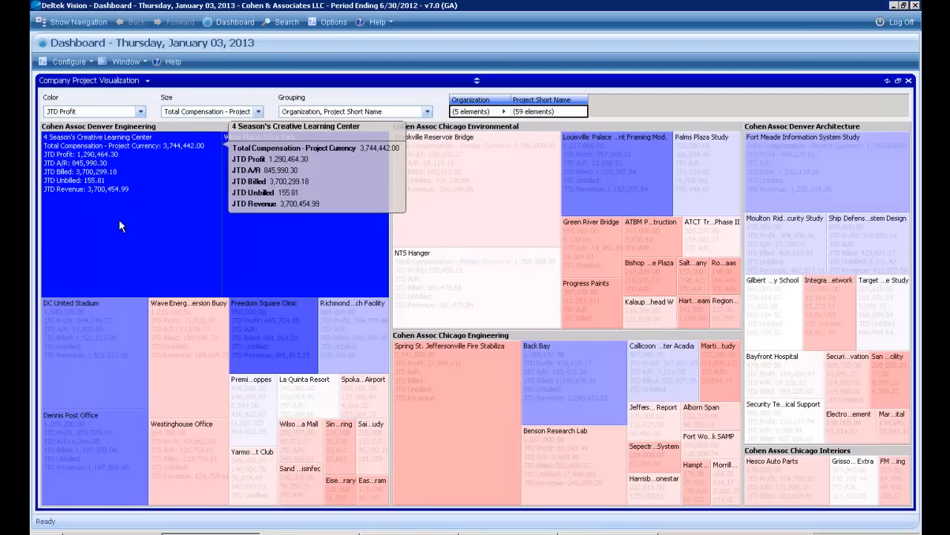
mouse_move(495, 435)
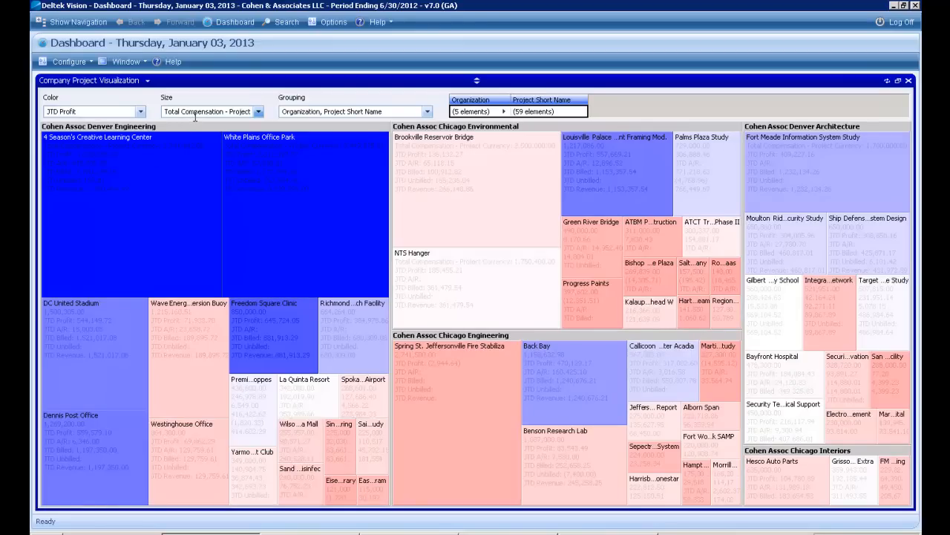
mouse_move(193, 195)
Color the Company Project Visualization by JTD A/R
click(141, 112)
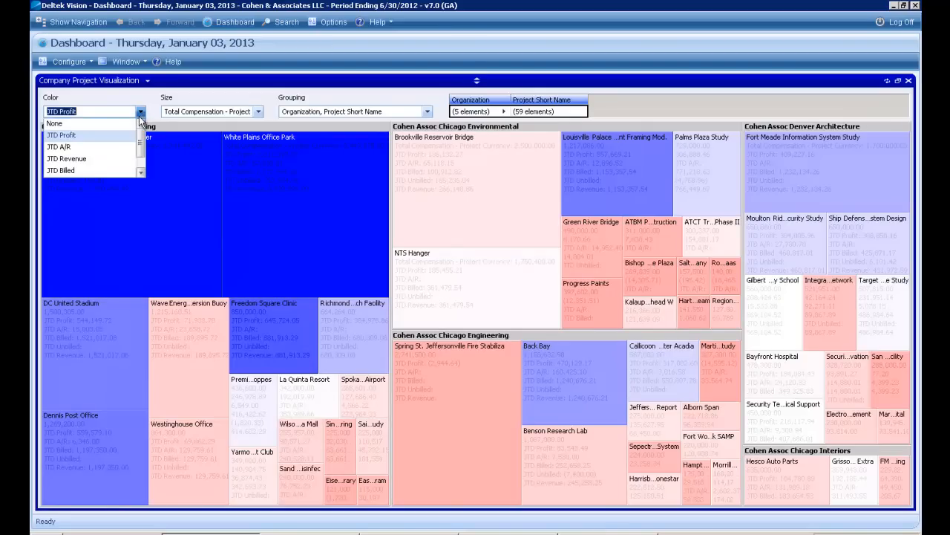
click(95, 147)
mouse_move(143, 169)
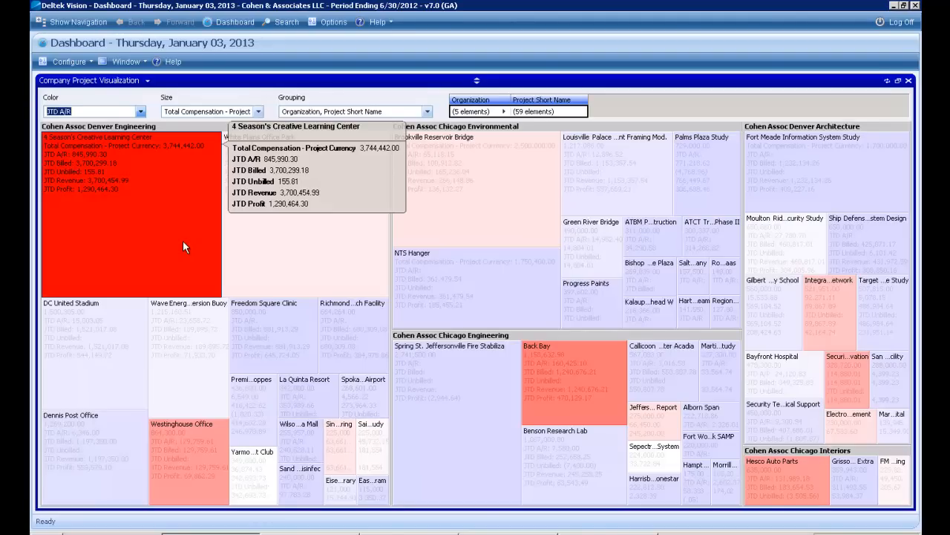
Run the Aging Accounts Receivable by PM report for 4 Season's Creative Learning Center, and close it after viewing
right_click(162, 195)
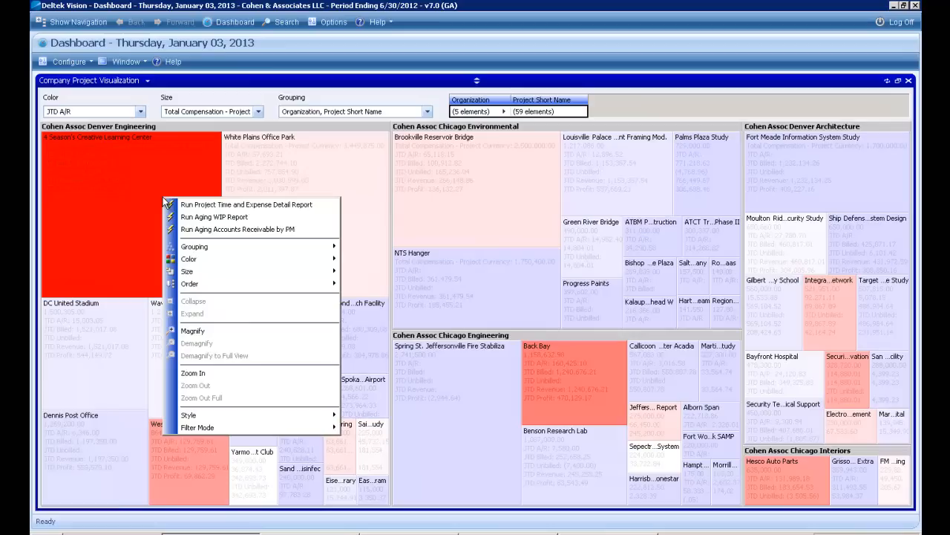
click(211, 230)
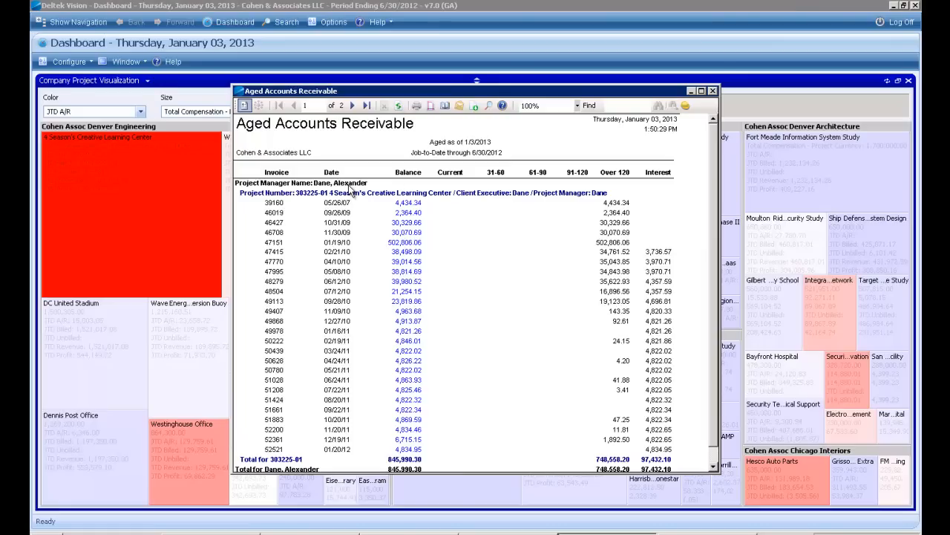
click(713, 90)
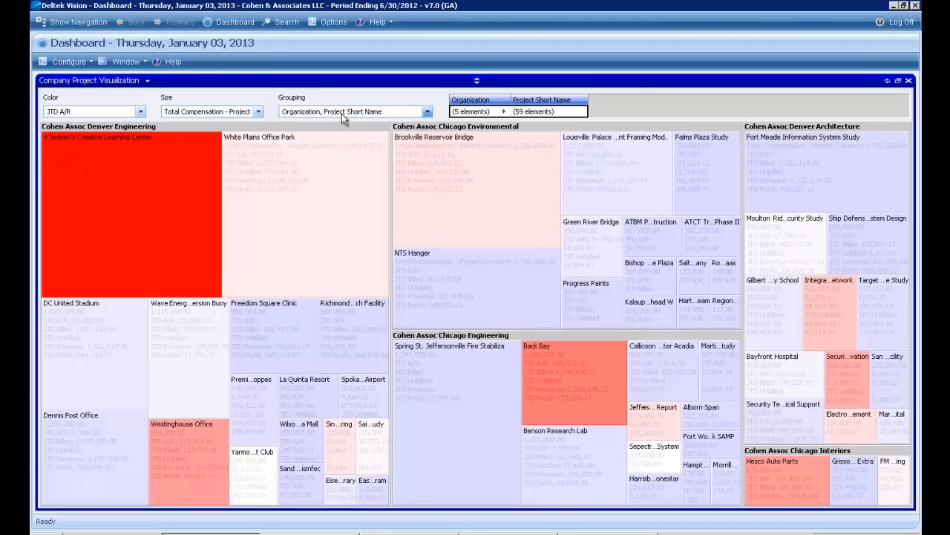
Group the project visualization by Primary Client Name, Project Short Name
click(427, 112)
mouse_move(251, 128)
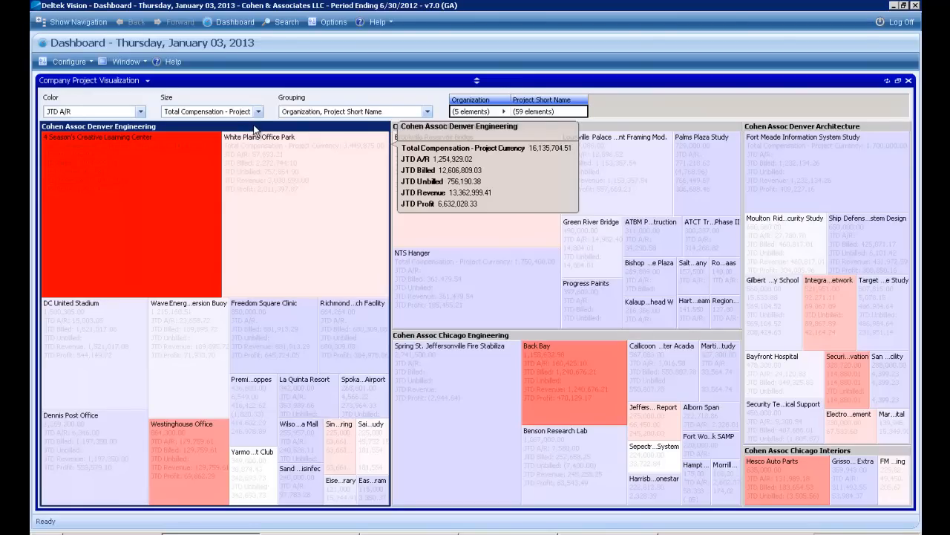
click(428, 111)
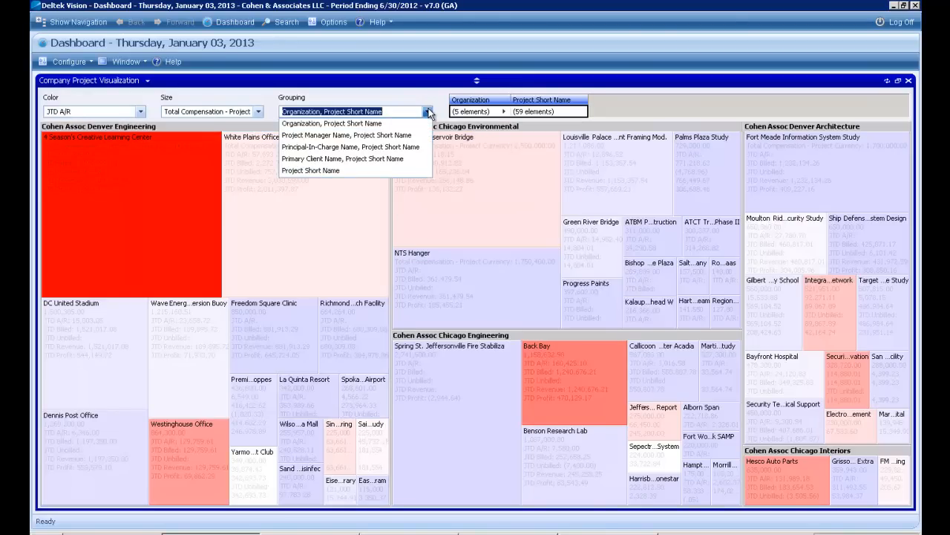
click(365, 159)
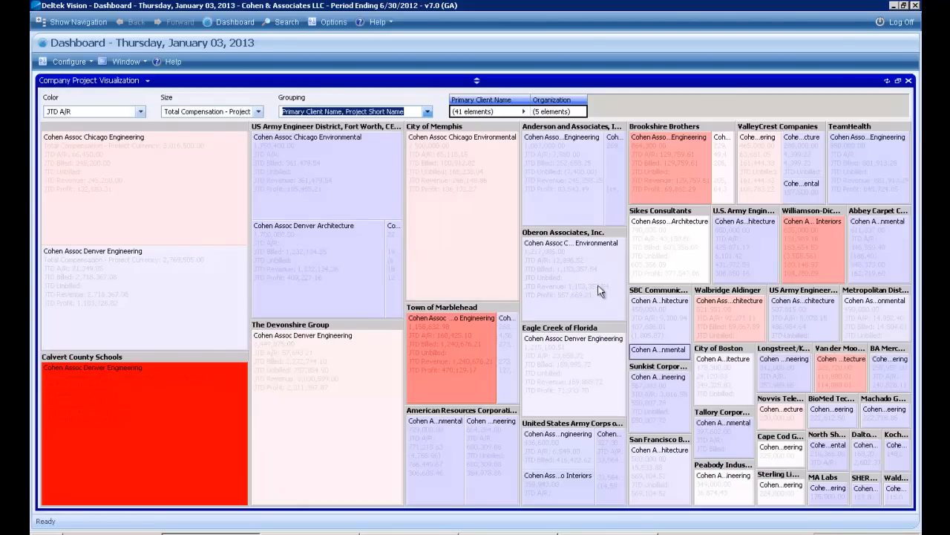
Group the project visualization by Project Short Name, inspect the largest and smallest projects, and restore the dashpart to its normal size
click(427, 111)
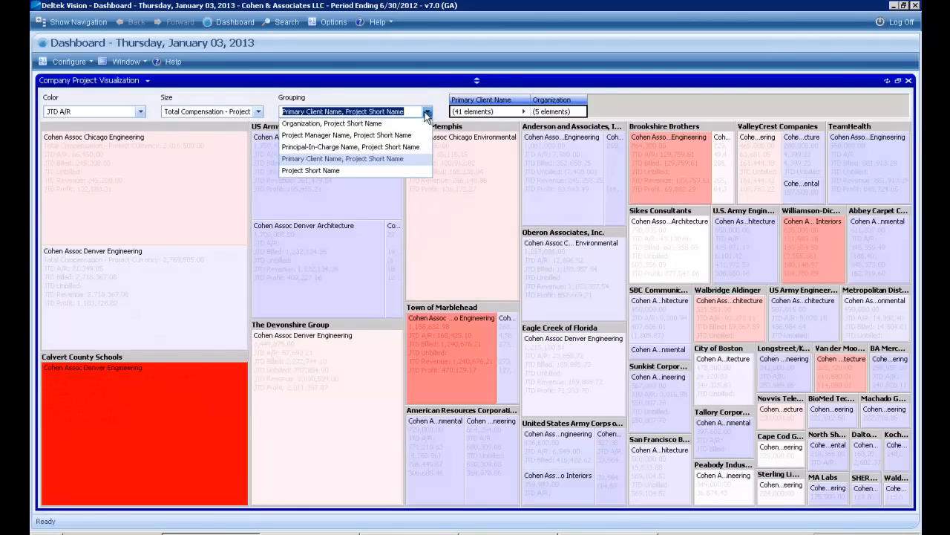
click(338, 170)
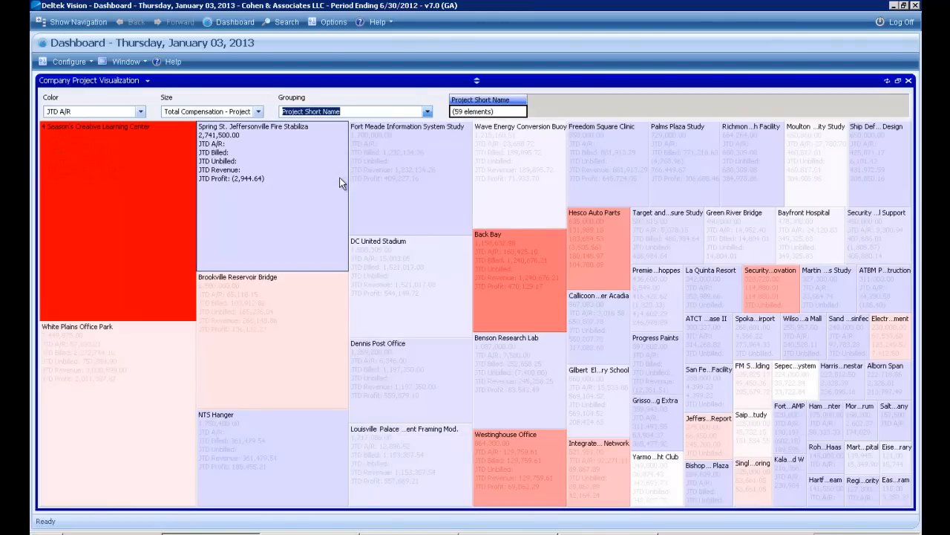
mouse_move(340, 183)
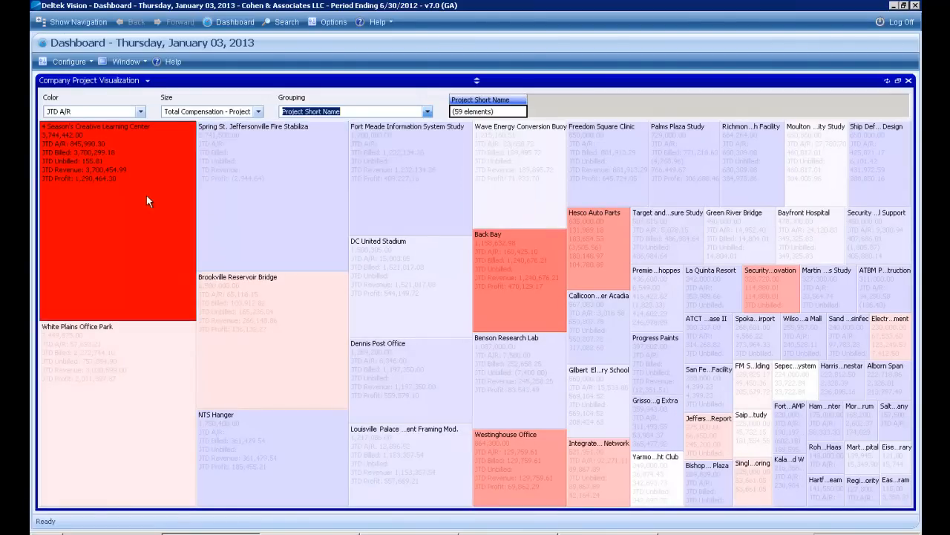
mouse_move(147, 196)
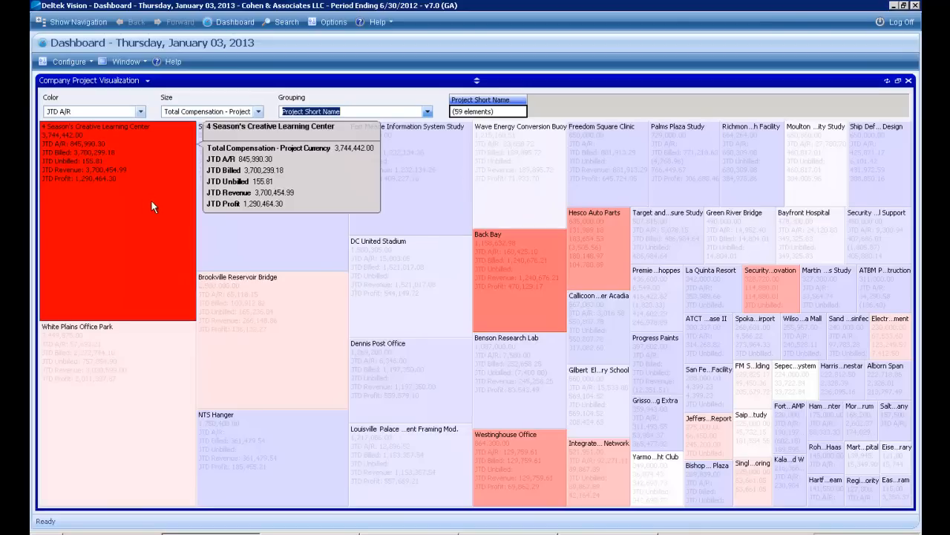
mouse_move(899, 489)
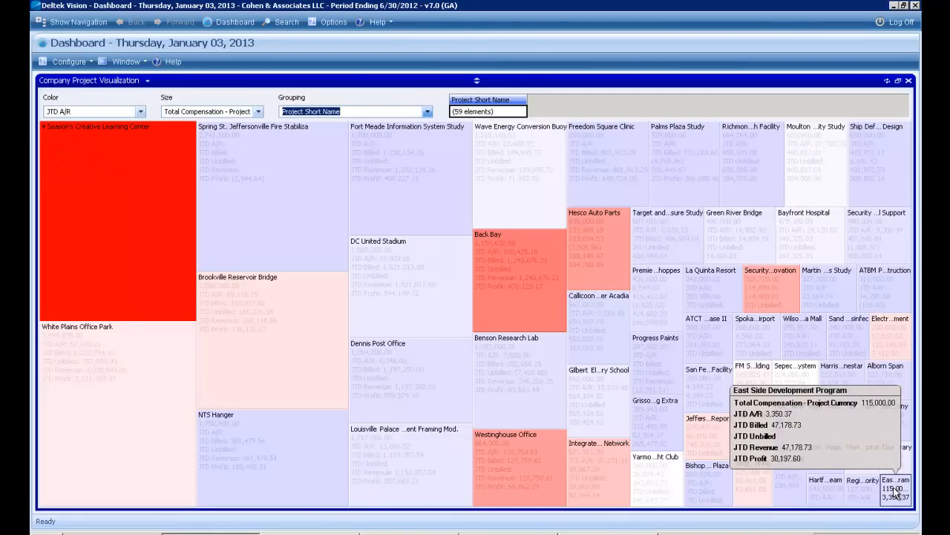
mouse_move(270, 229)
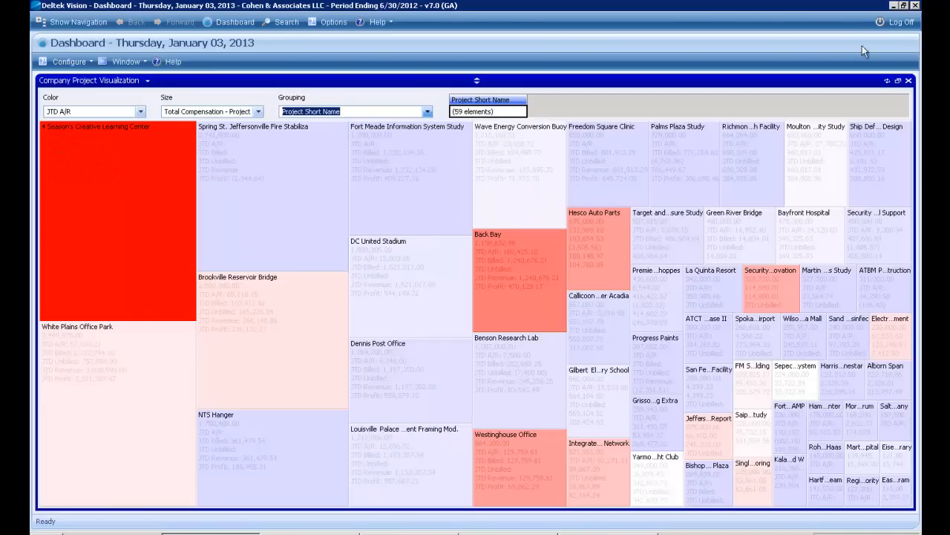
click(898, 80)
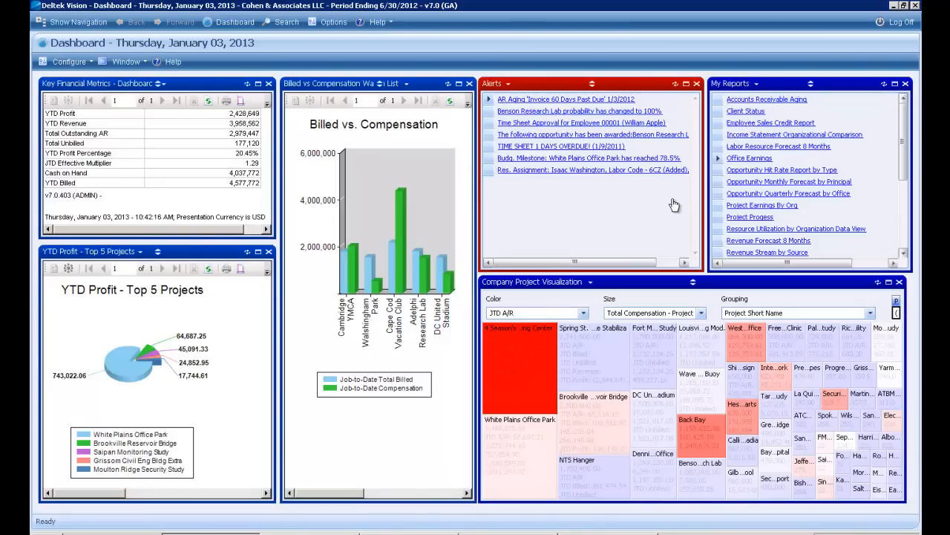
Open the Benson Research Lab opportunity from its awarded alert, and set its Regular Project to 106322-01 by looking up "benson"
click(563, 138)
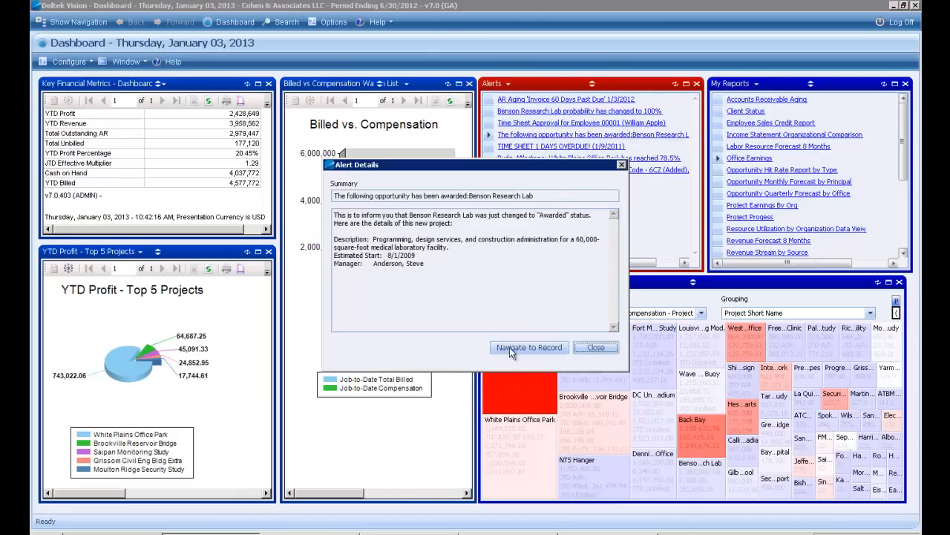
click(527, 348)
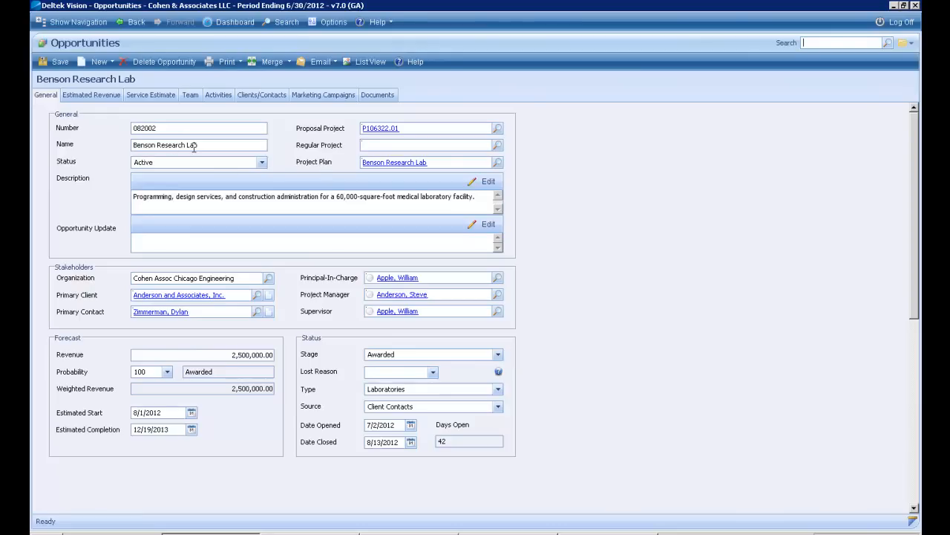
click(377, 145)
text(benson)
key(Tab)
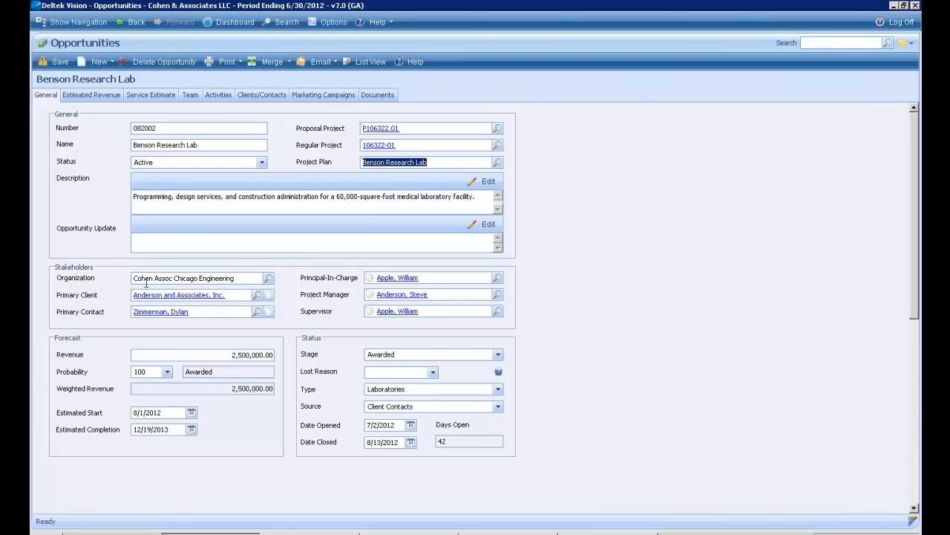
Look up the opportunity's Organization, expand the Corporate, Chicago and Denver branches of Cohen & Assoc LLC, and cancel without selecting
click(268, 278)
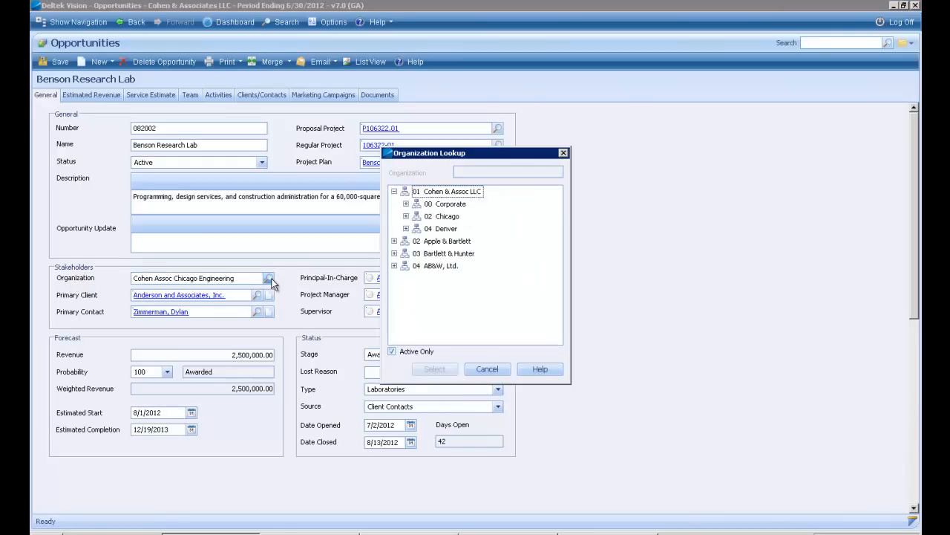
click(394, 191)
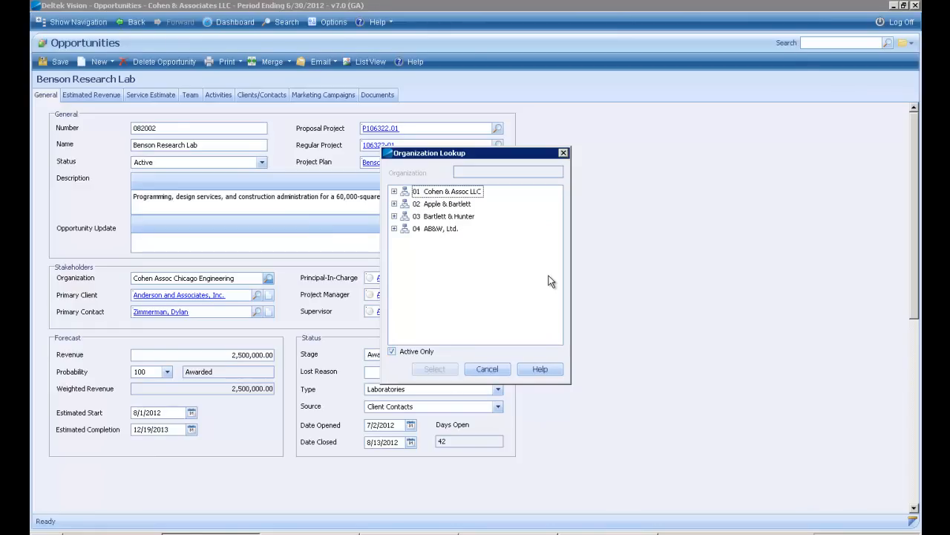
double_click(447, 191)
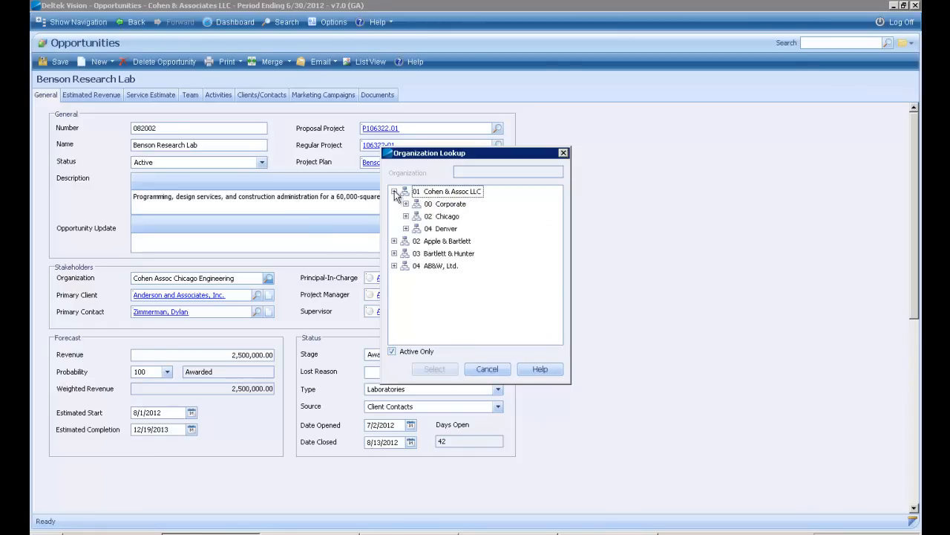
click(405, 204)
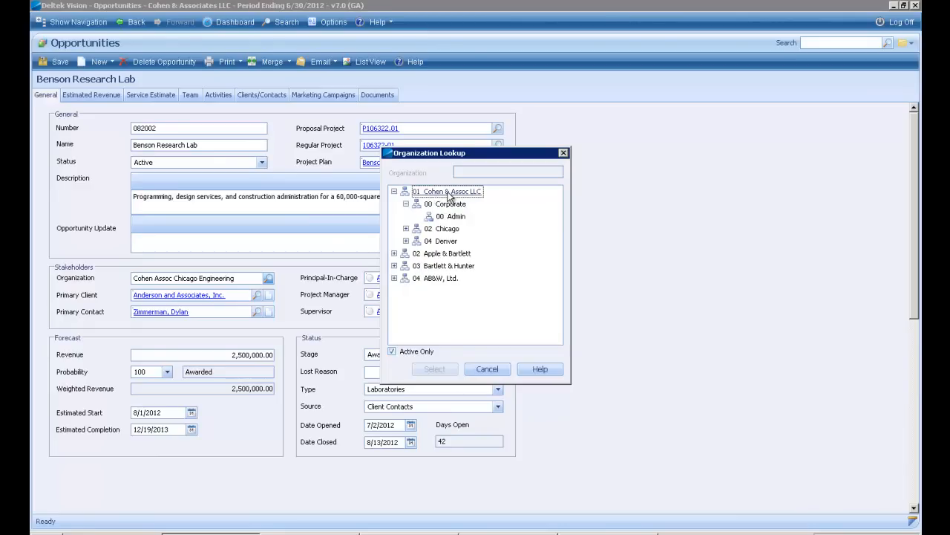
click(406, 229)
click(406, 290)
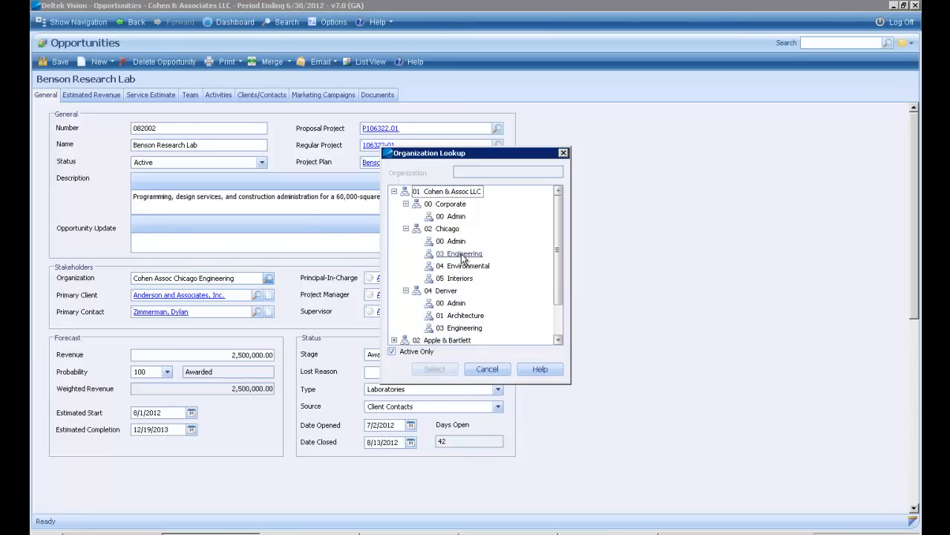
click(485, 369)
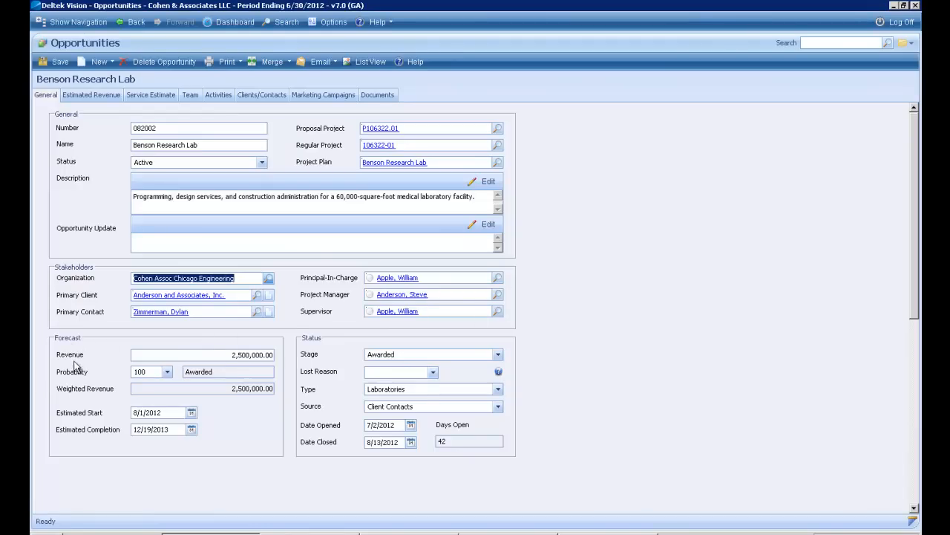
Set the opportunity's estimated revenue Allocation Method to Specific Date and insert seven allocation rows
click(224, 356)
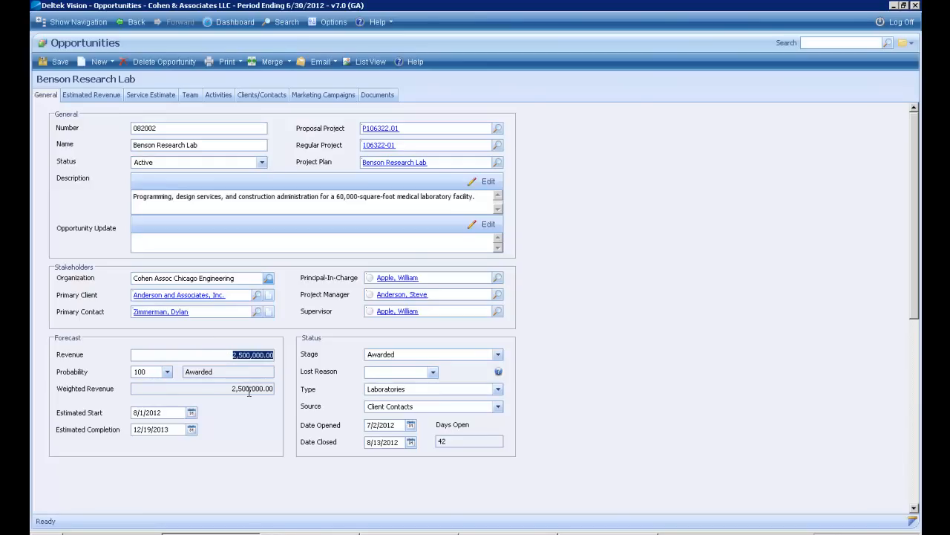
click(217, 354)
click(94, 95)
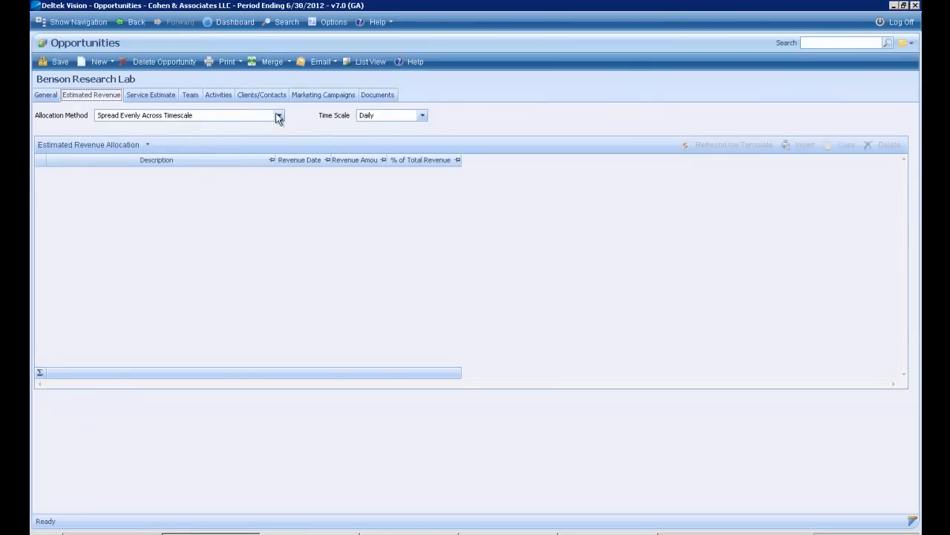
click(279, 115)
click(125, 127)
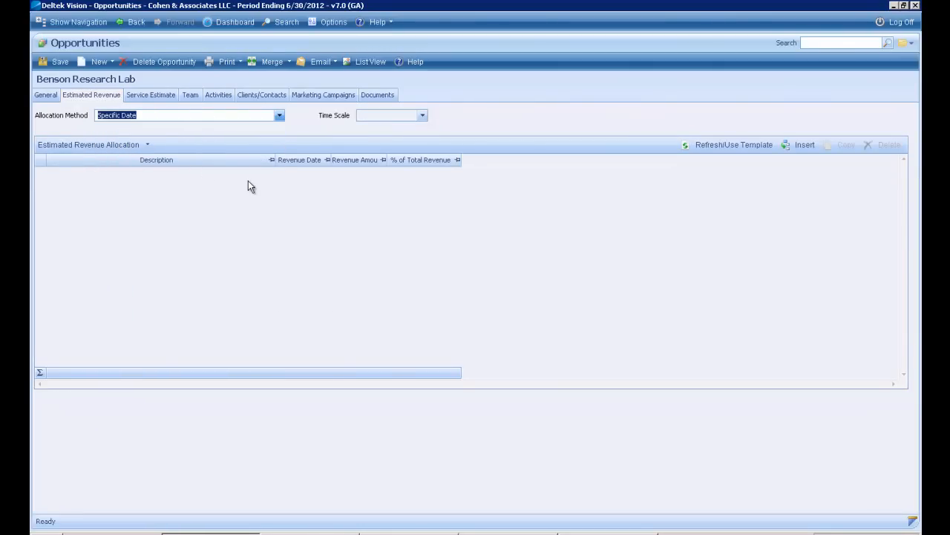
click(801, 147)
click(801, 147)
click(801, 147)
click(801, 147)
click(801, 147)
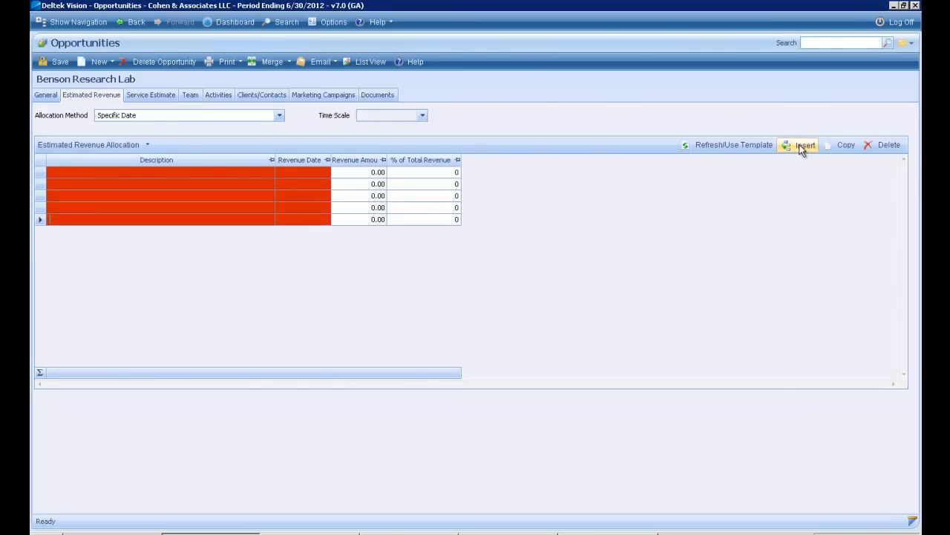
click(801, 147)
click(802, 147)
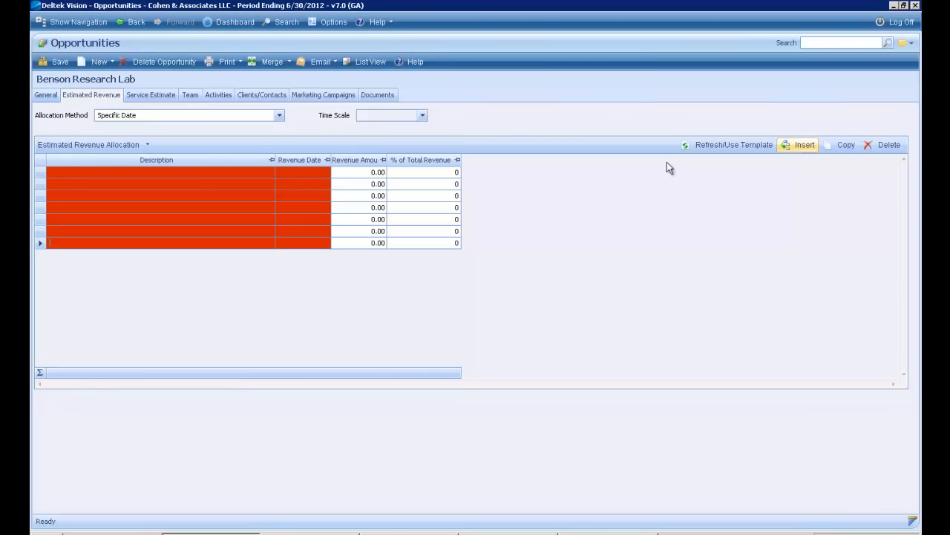
Check the first row's Revenue Date calendar and return the Allocation Method to Spread Evenly Across Timescale
click(321, 174)
click(325, 173)
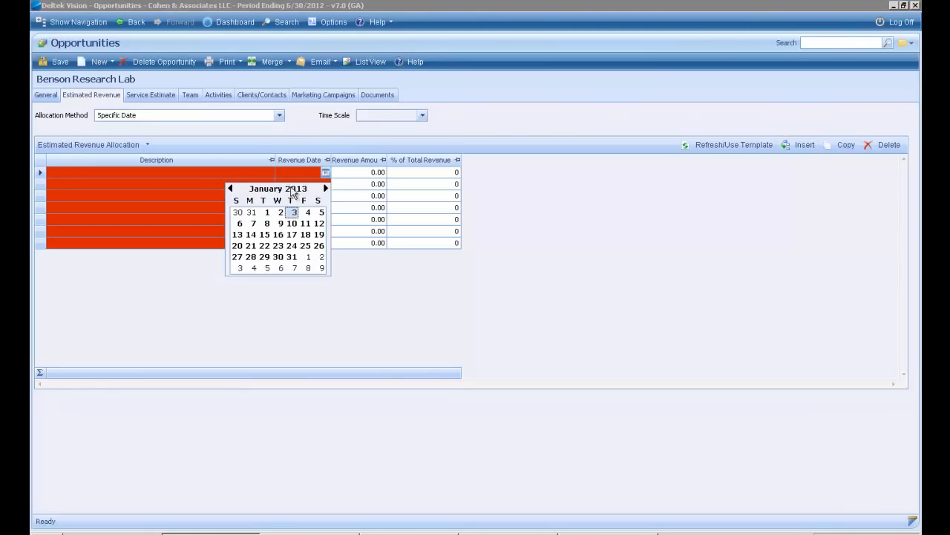
click(326, 173)
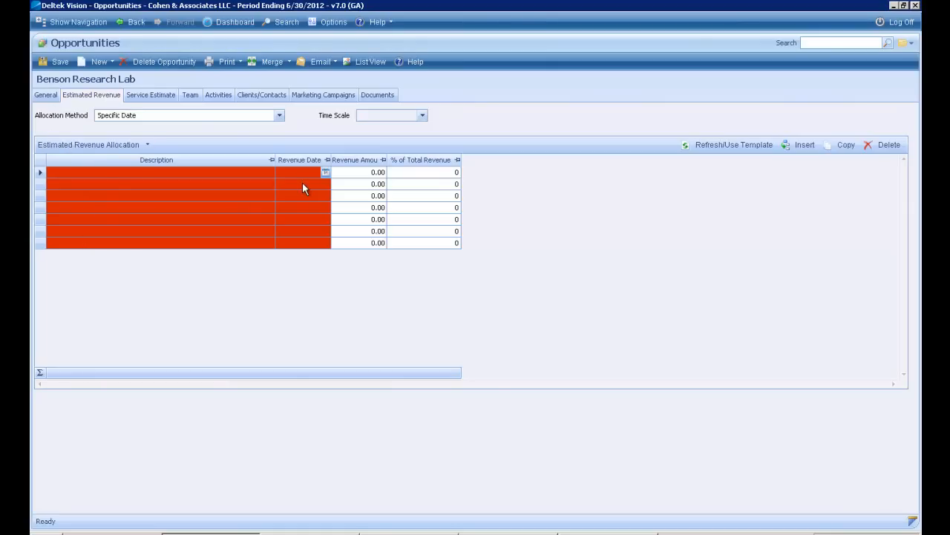
click(45, 96)
click(91, 95)
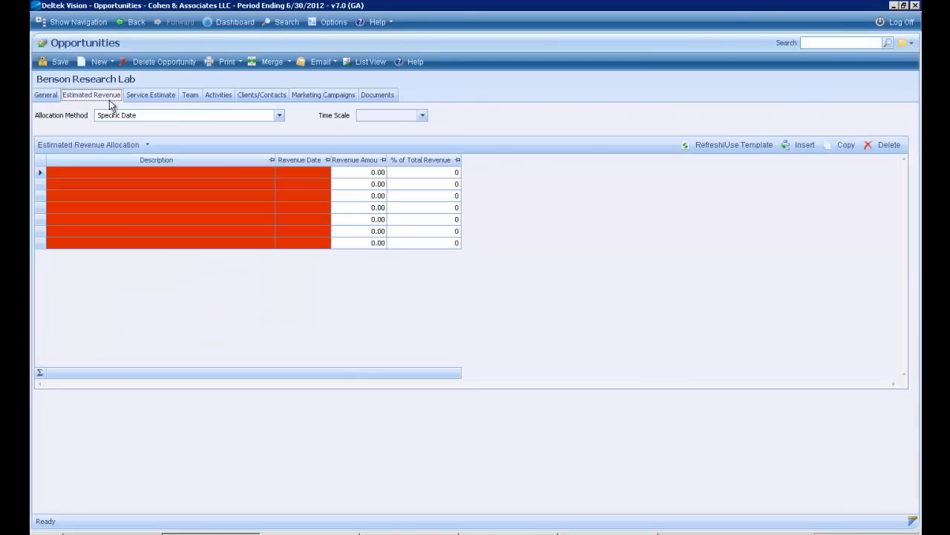
click(272, 116)
click(145, 151)
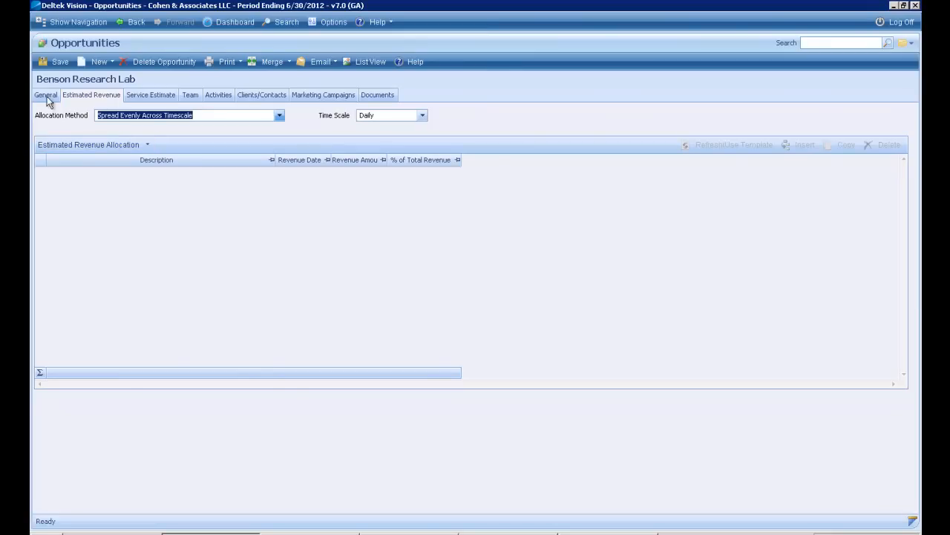
Review the available Stage, Lost Reason and Type options in the opportunity's general status information, leaving the selections as they are
click(45, 96)
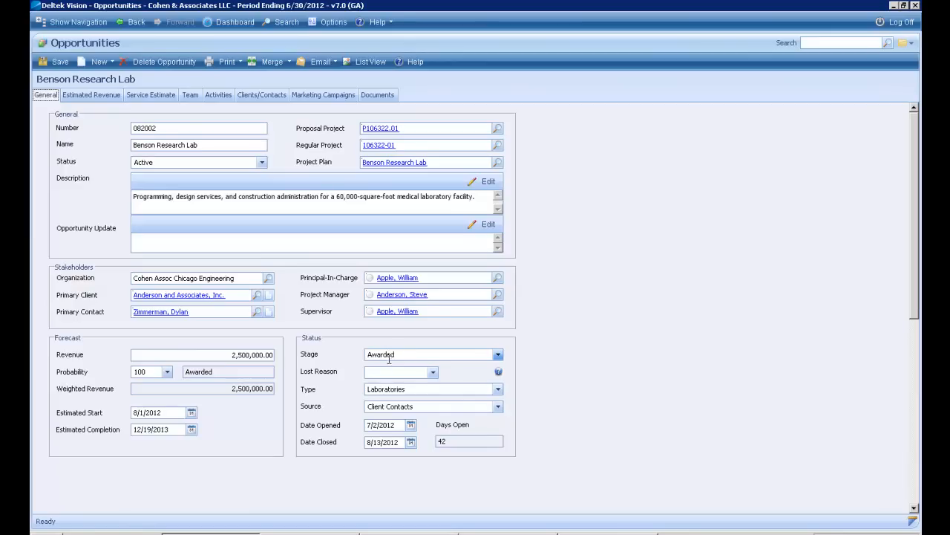
click(497, 357)
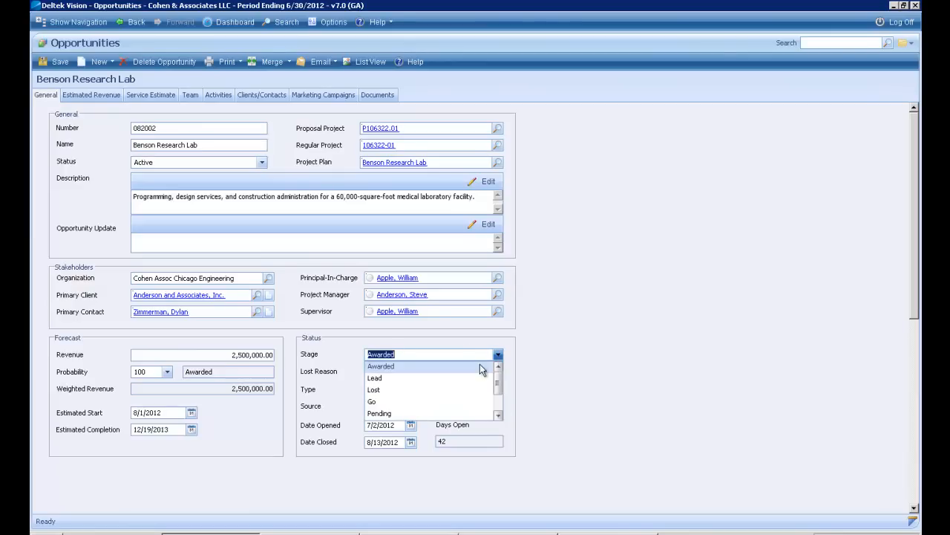
click(499, 356)
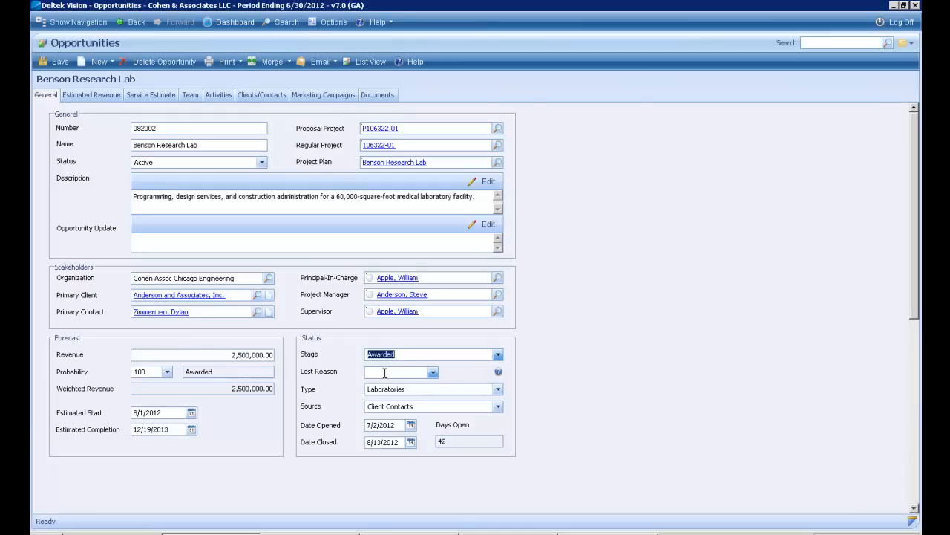
click(432, 372)
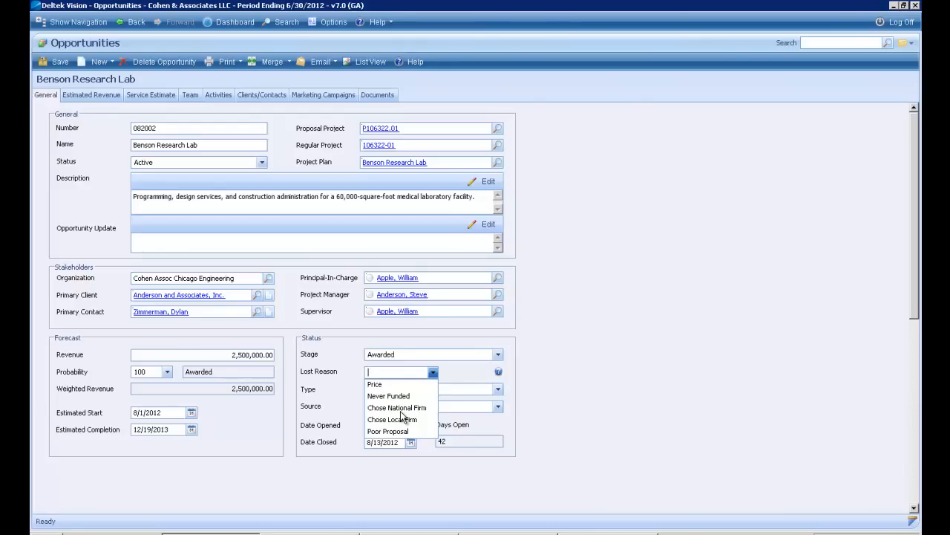
click(499, 357)
click(499, 358)
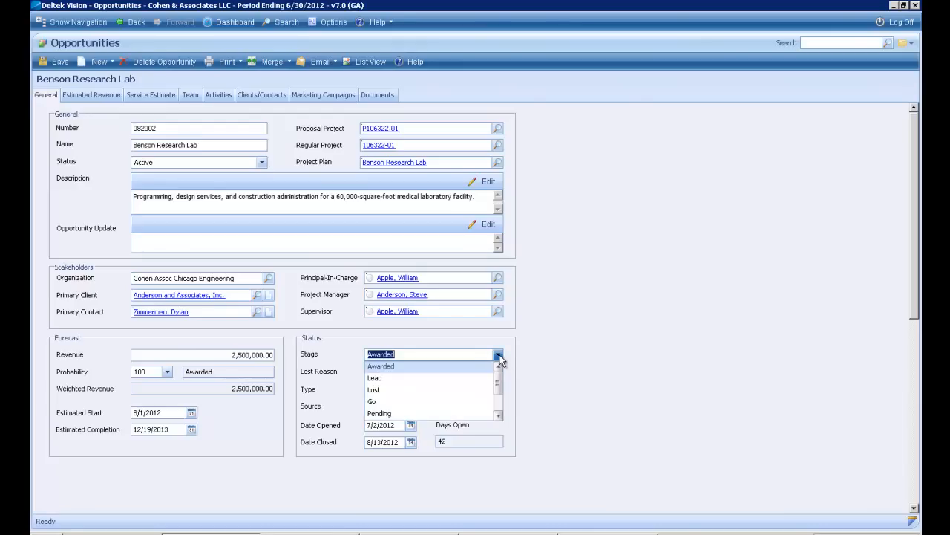
click(499, 358)
click(433, 374)
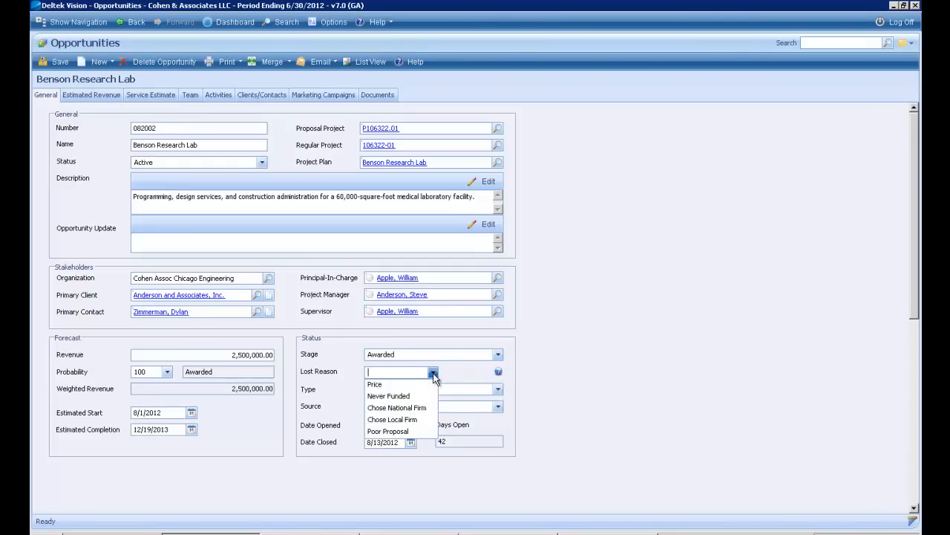
click(433, 373)
click(498, 389)
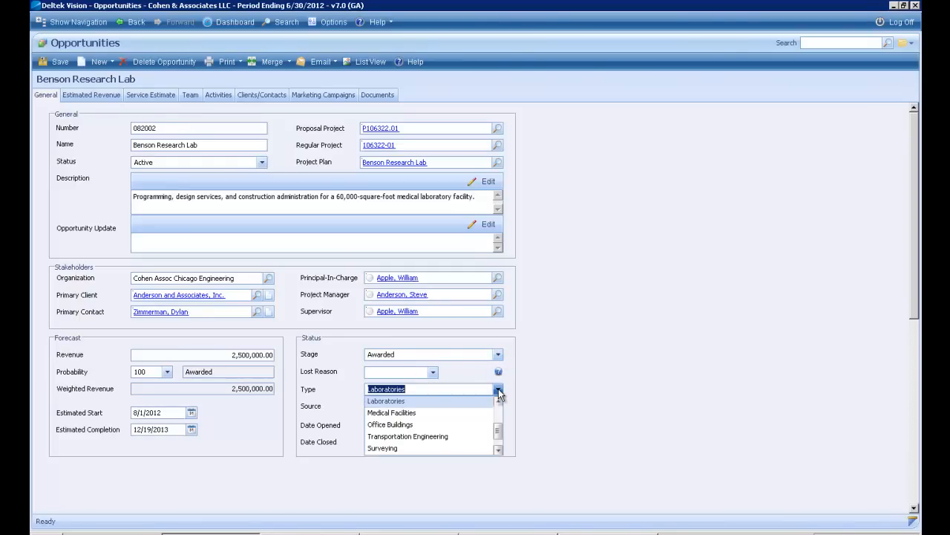
click(498, 390)
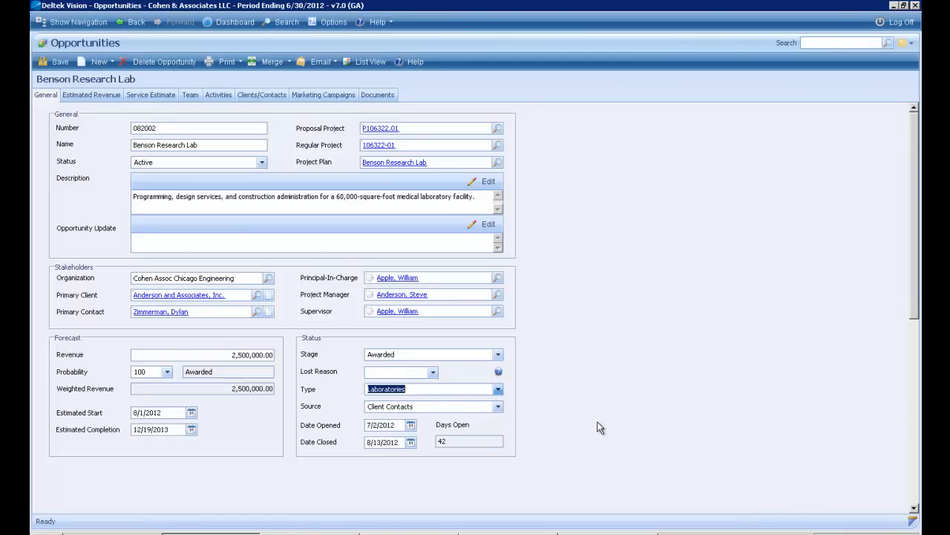
Inspect the Lost Reason help text in the Opportunities screen designer, cancel the designer, and view that help on the opportunity
click(913, 521)
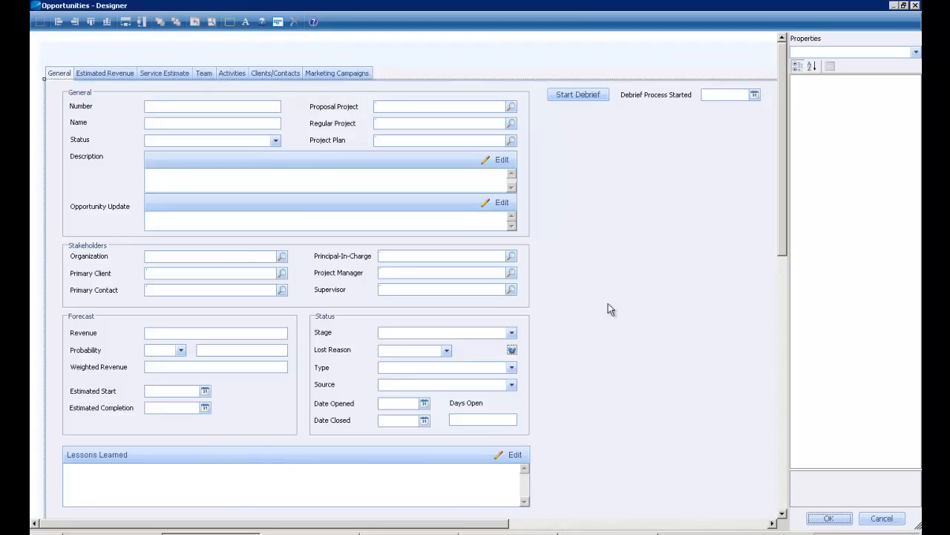
mouse_move(530, 335)
mouse_down()
mouse_move(666, 235)
mouse_move(710, 174)
mouse_move(651, 350)
mouse_move(539, 384)
mouse_move(507, 352)
mouse_move(534, 338)
mouse_up()
click(626, 357)
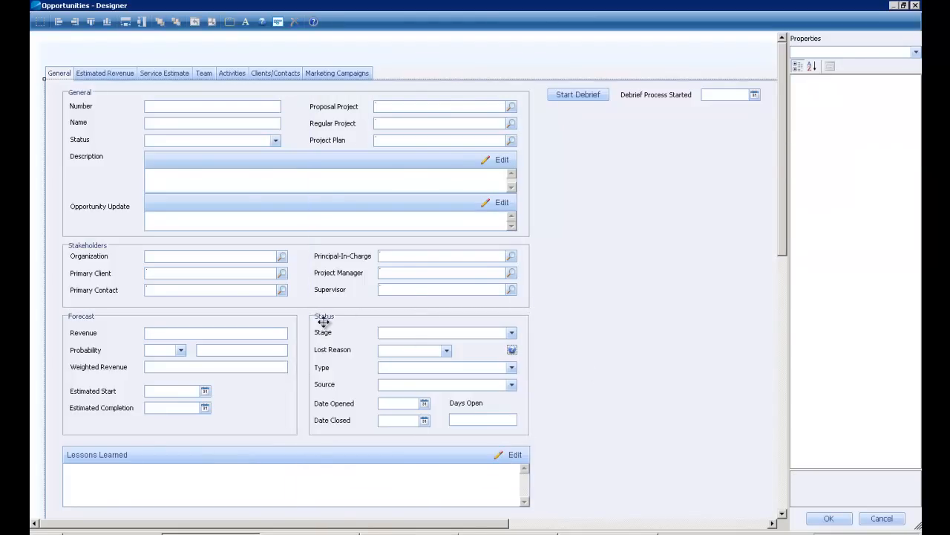
click(510, 351)
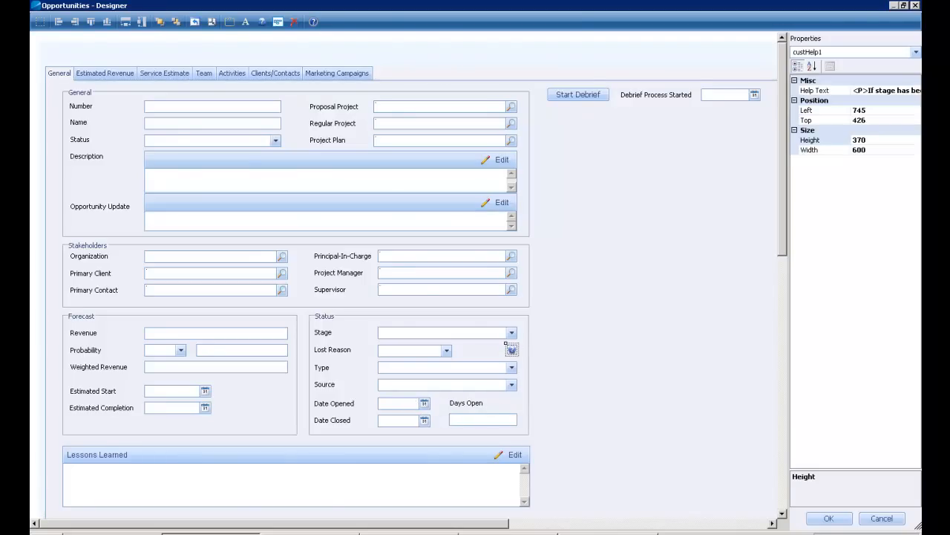
click(884, 90)
click(916, 90)
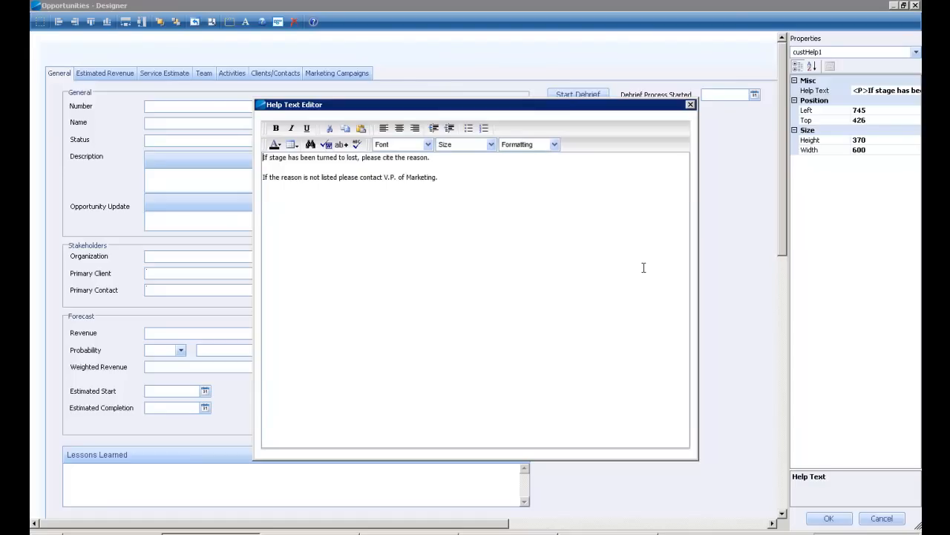
click(690, 104)
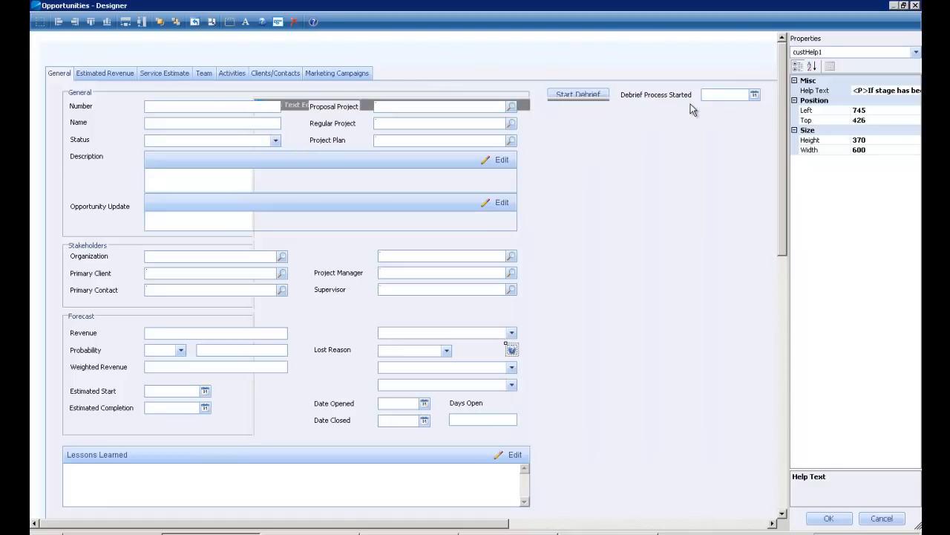
click(888, 518)
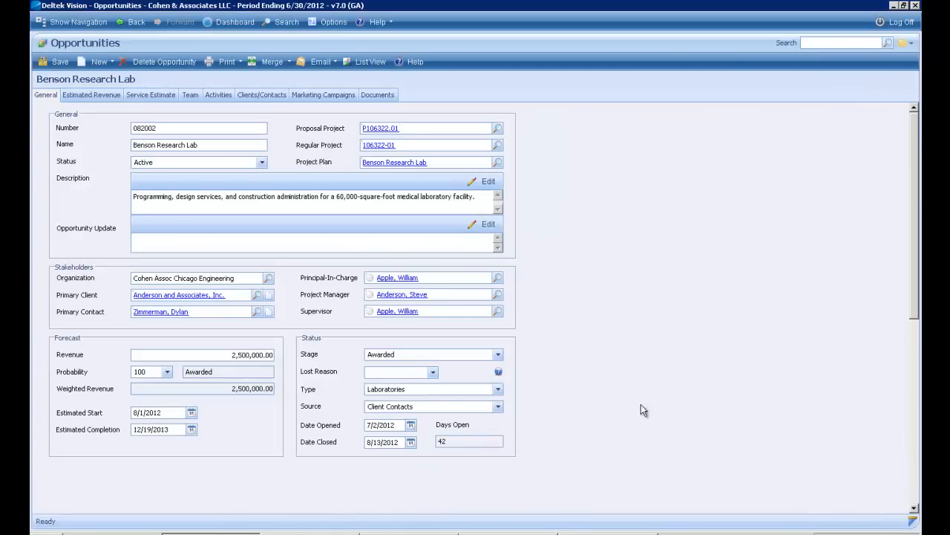
click(498, 372)
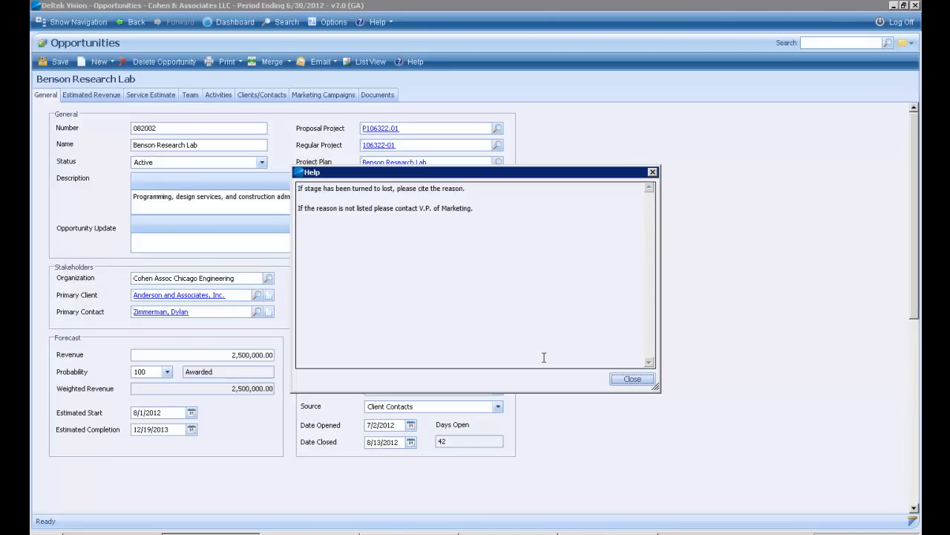
click(632, 378)
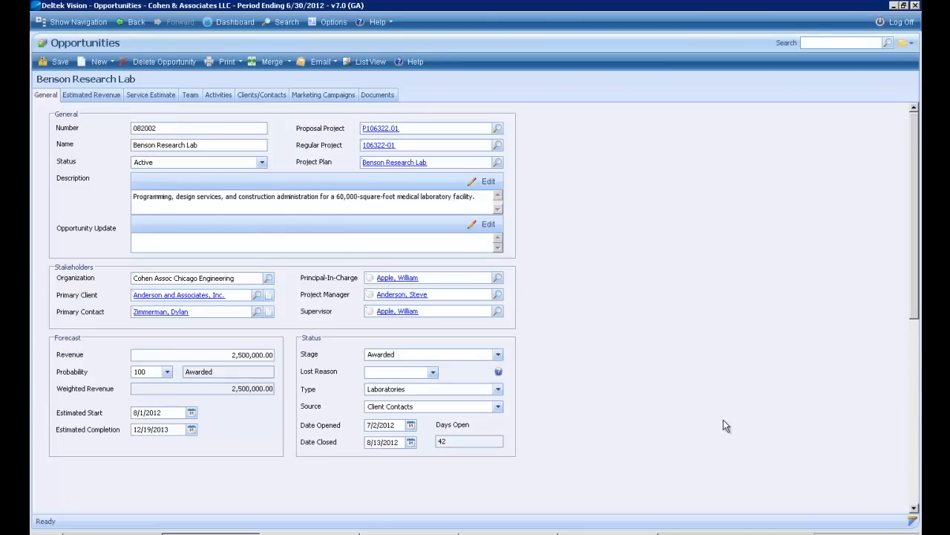
Set the Mechanical Eng. labor row's Planned Hours to 425 in the service estimate and refresh the analysis
click(152, 95)
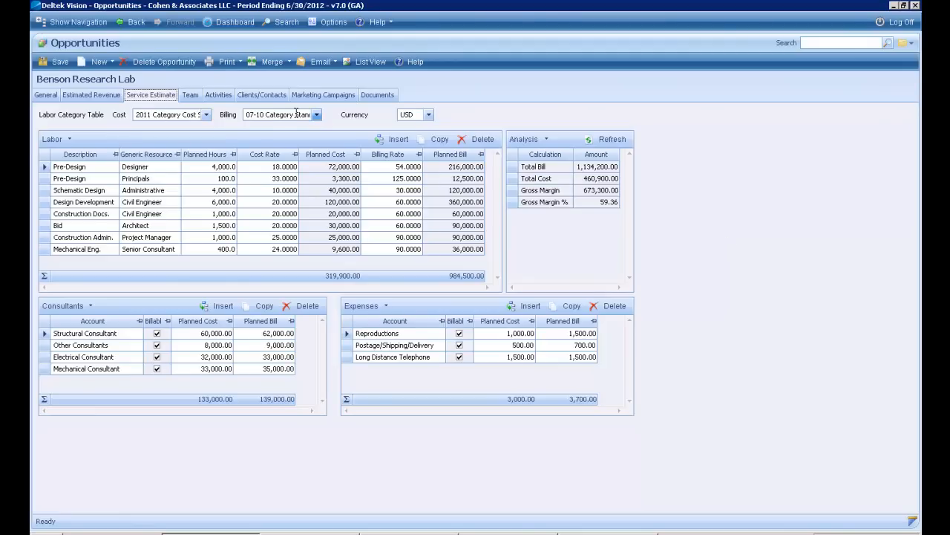
click(150, 168)
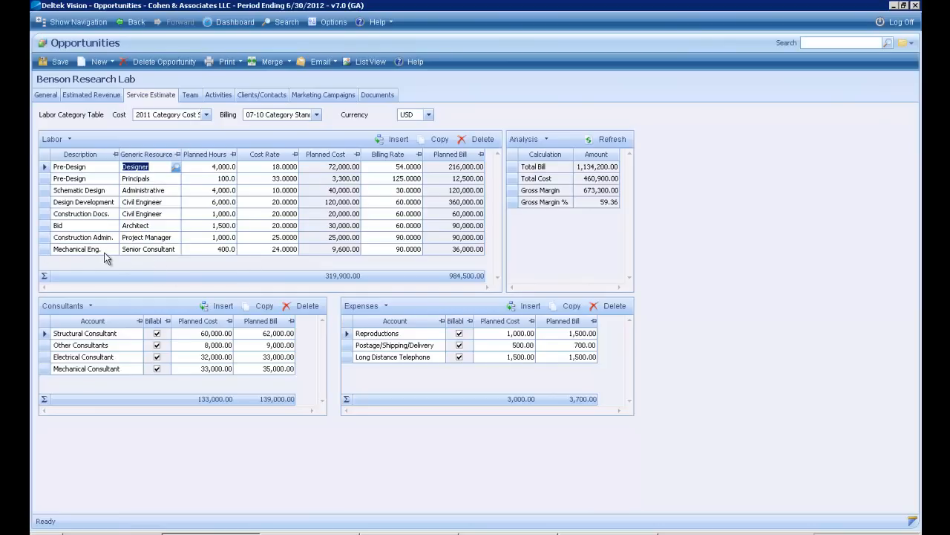
click(205, 250)
text(425)
key(Tab)
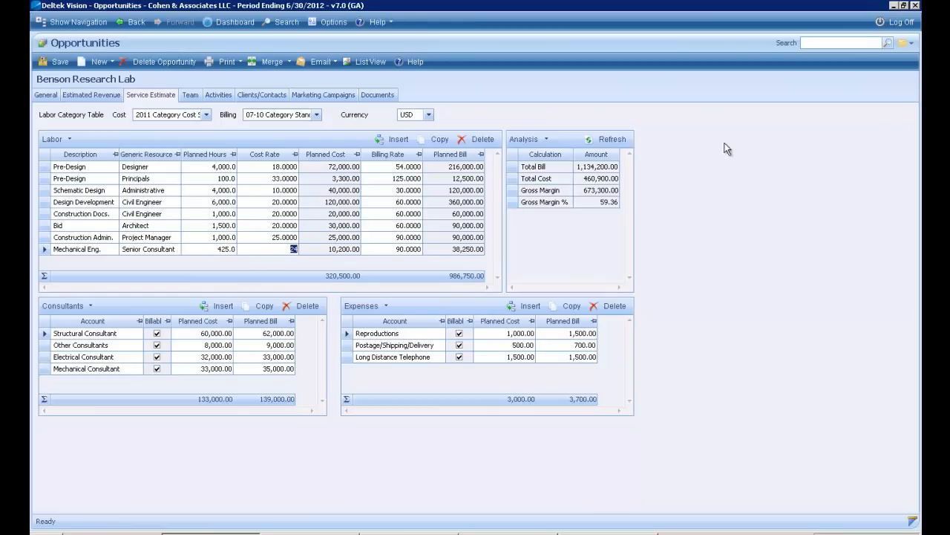
click(608, 139)
Review the Benson Research Lab opportunity's team, its activities, and its associated clients and contacts
click(189, 94)
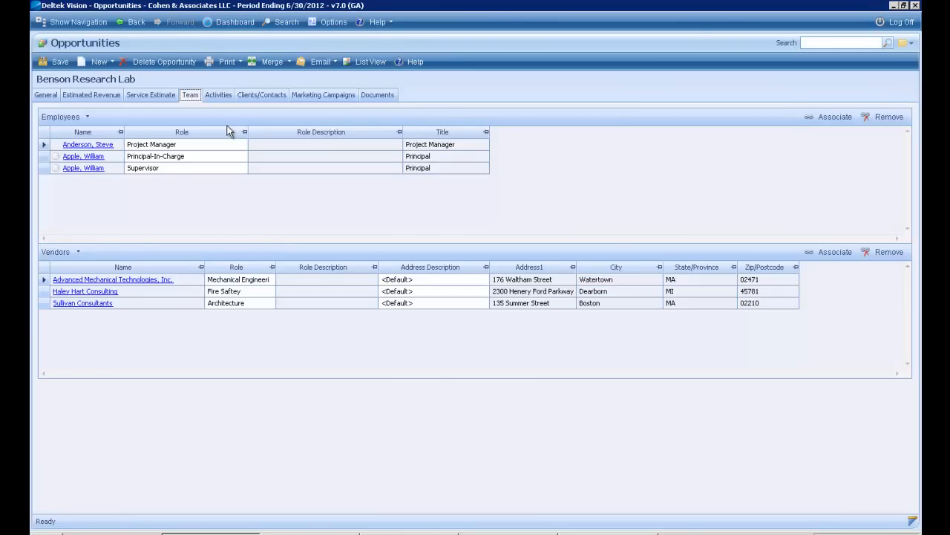
click(218, 95)
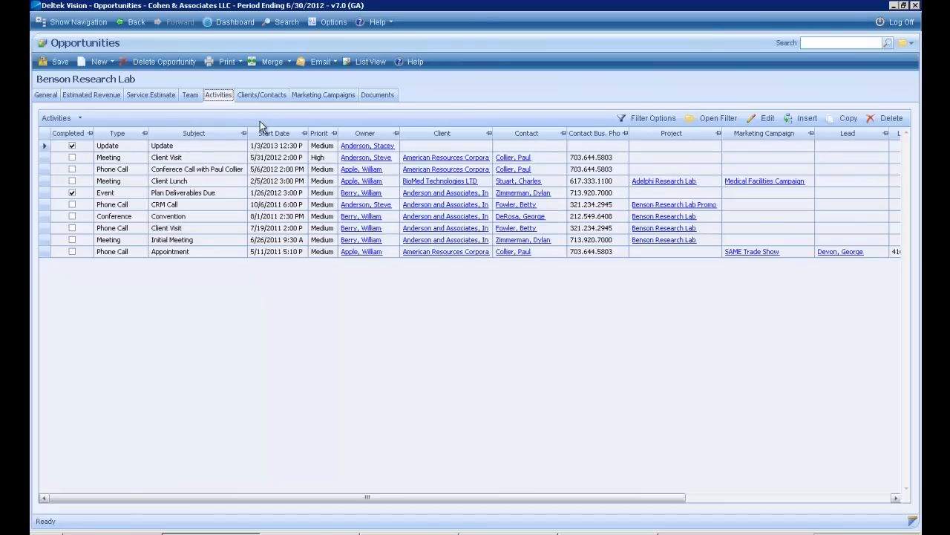
click(260, 95)
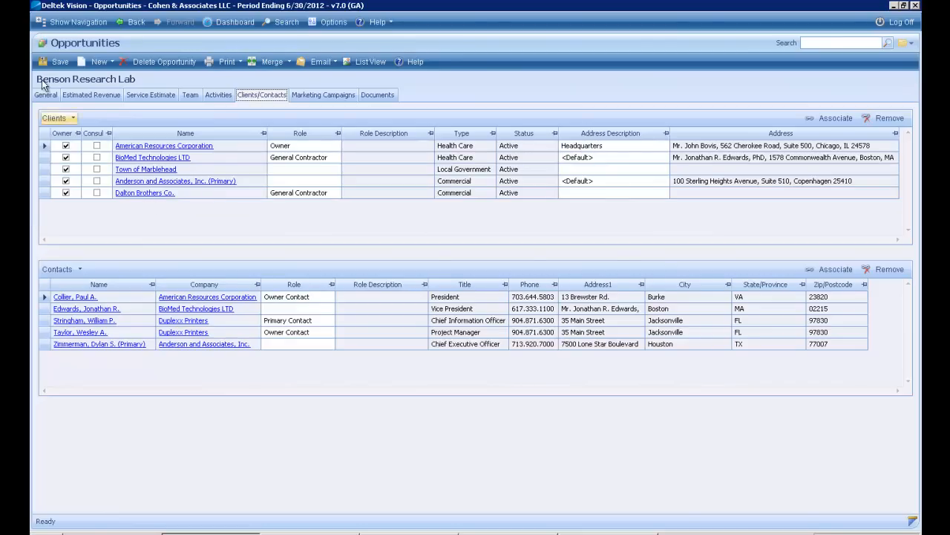
Open the linked regular project 106322-01 from the opportunity's general information without saving the opportunity changes
mouse_move(77, 79)
click(45, 95)
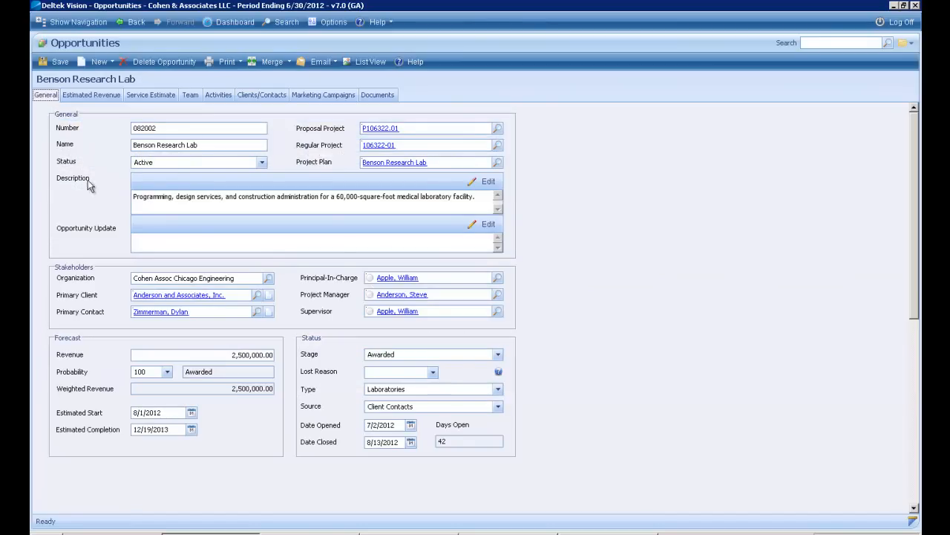
click(380, 146)
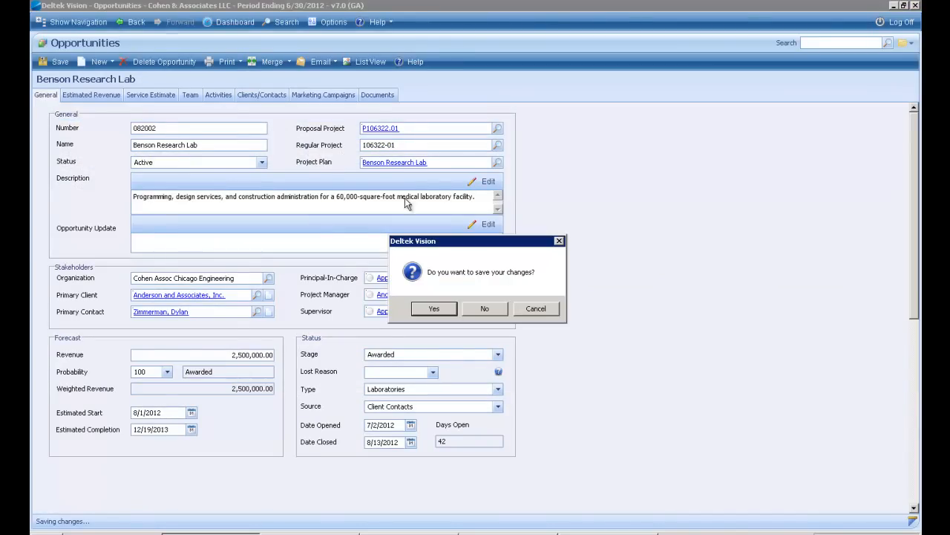
click(495, 312)
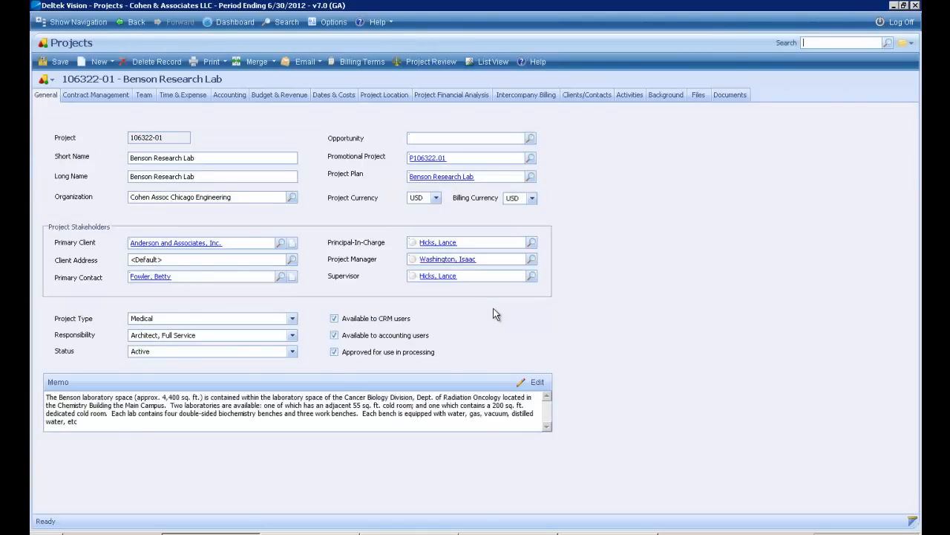
Examine the project's work breakdown structure with the Pre-Design and Schematic Design phases expanded, and close the structure tree
click(47, 79)
click(187, 95)
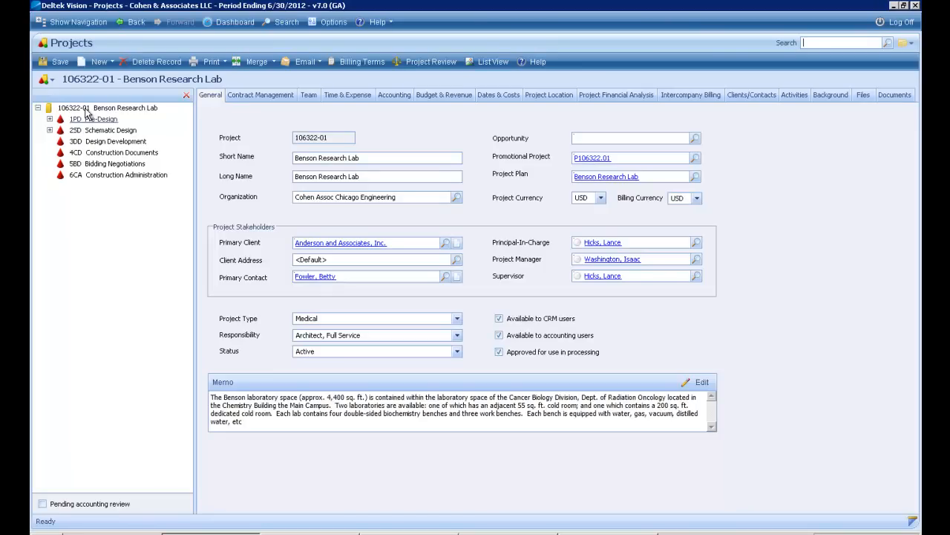
click(50, 119)
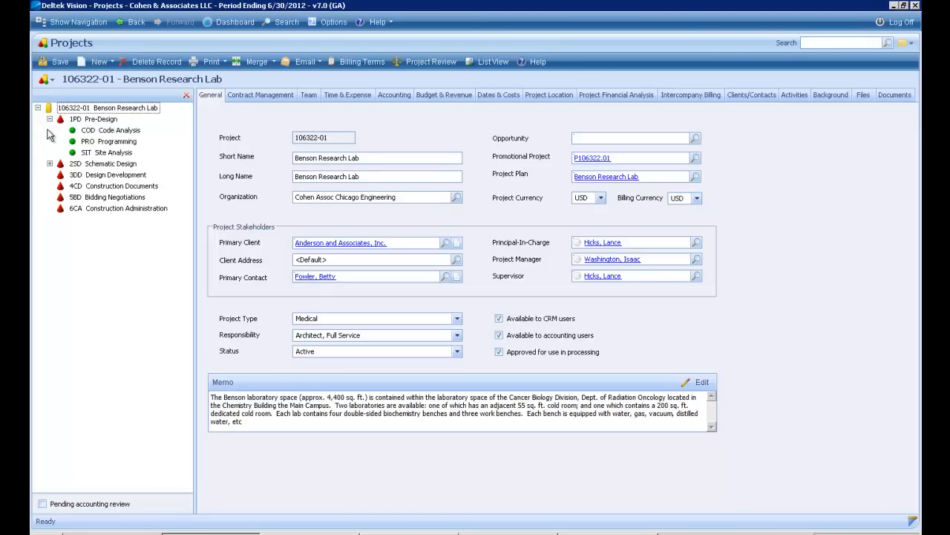
click(50, 164)
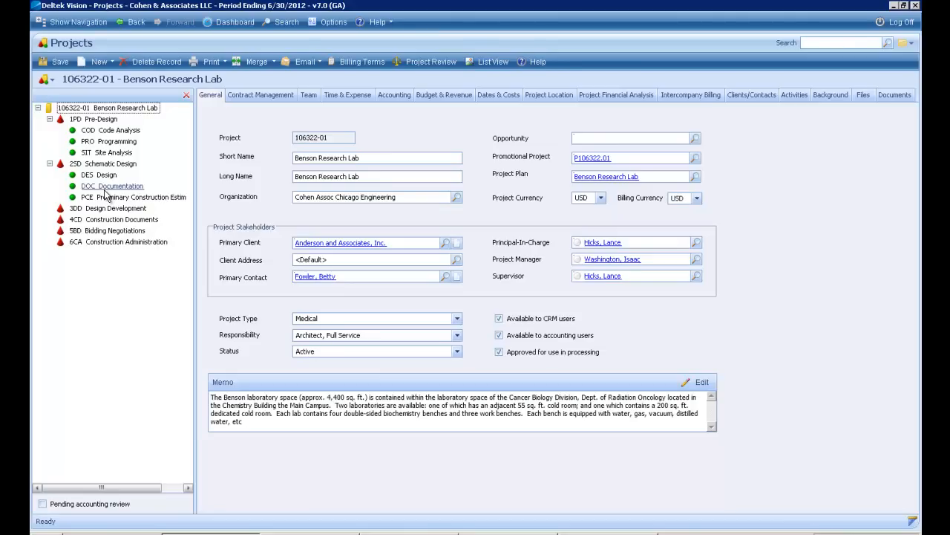
click(50, 164)
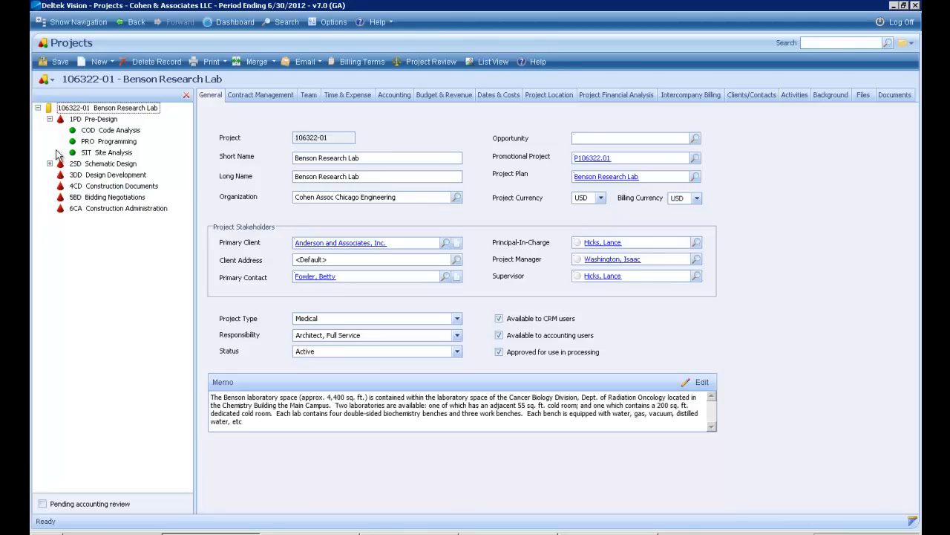
click(49, 163)
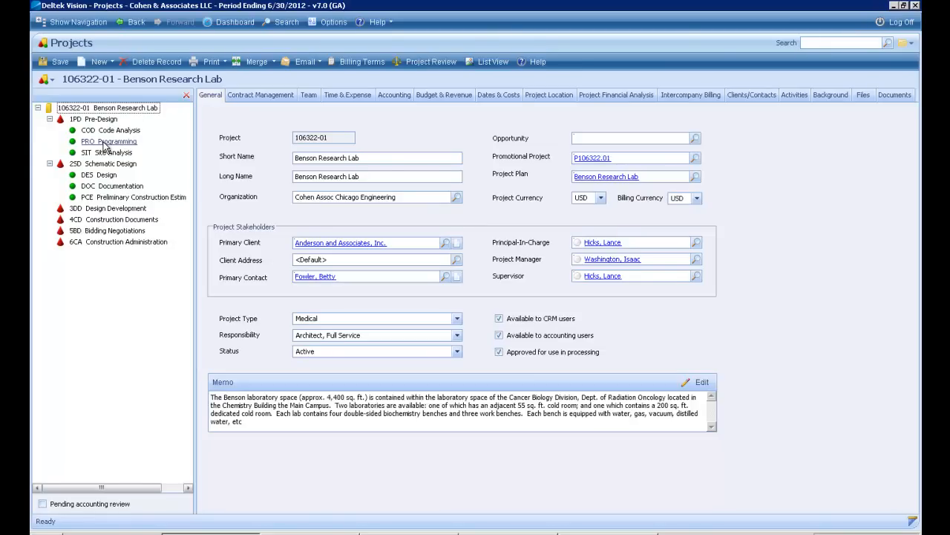
click(185, 95)
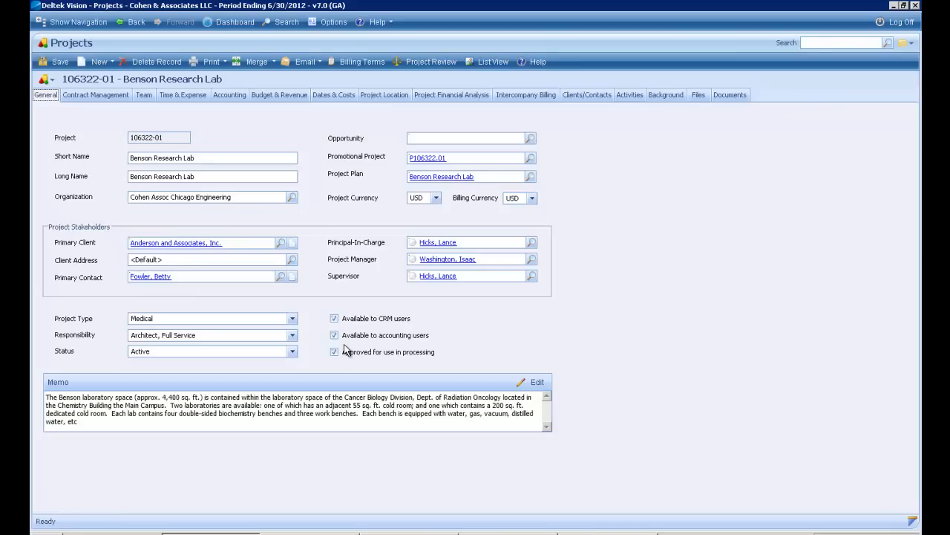
Start a new contract in the project's contract management and check the phase and task choices for a contract detail row
click(91, 95)
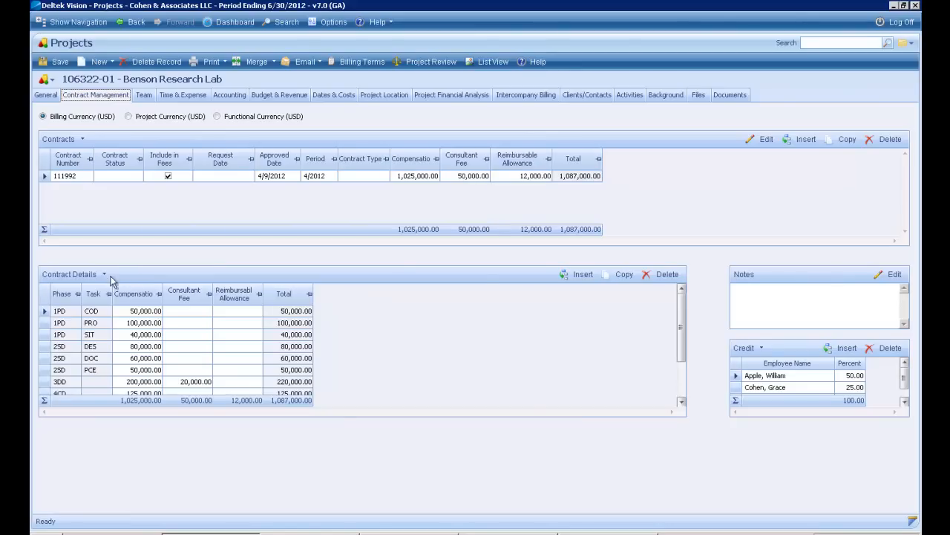
click(806, 139)
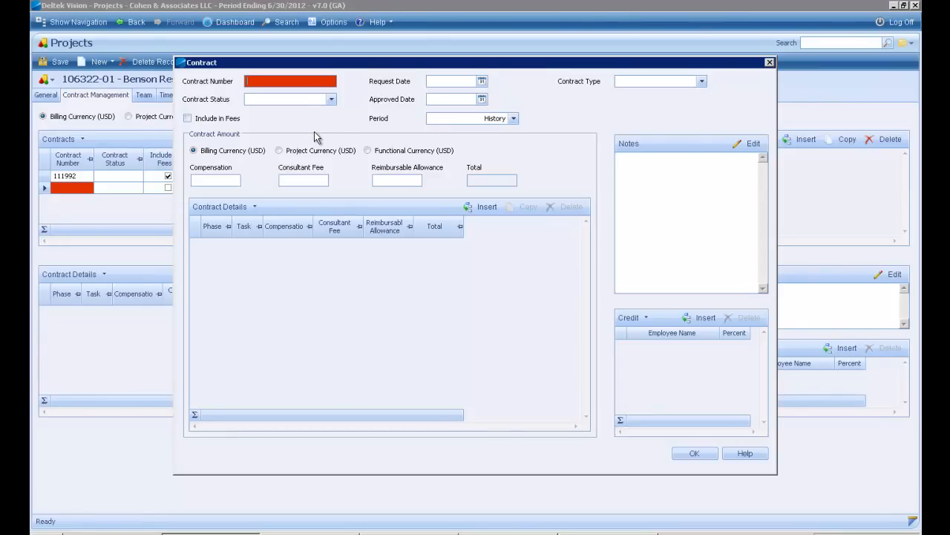
click(486, 207)
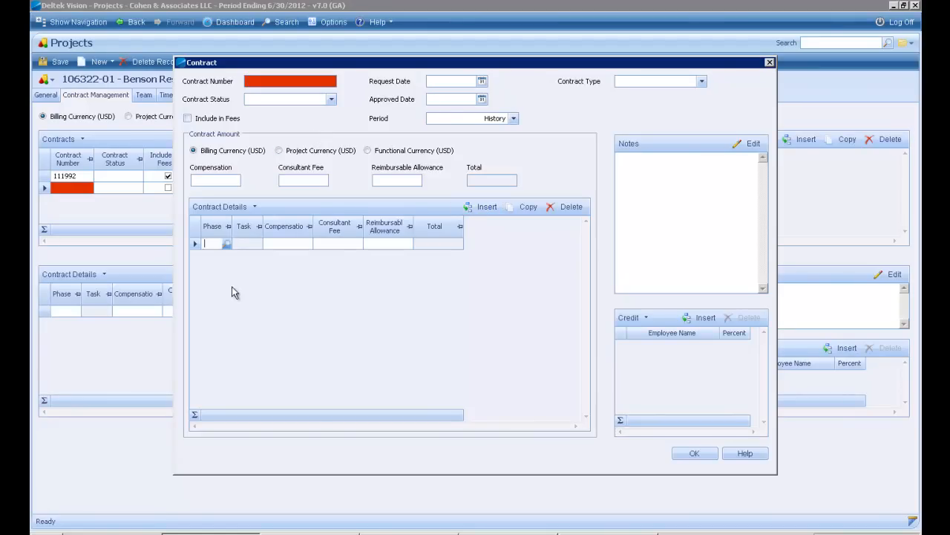
click(224, 244)
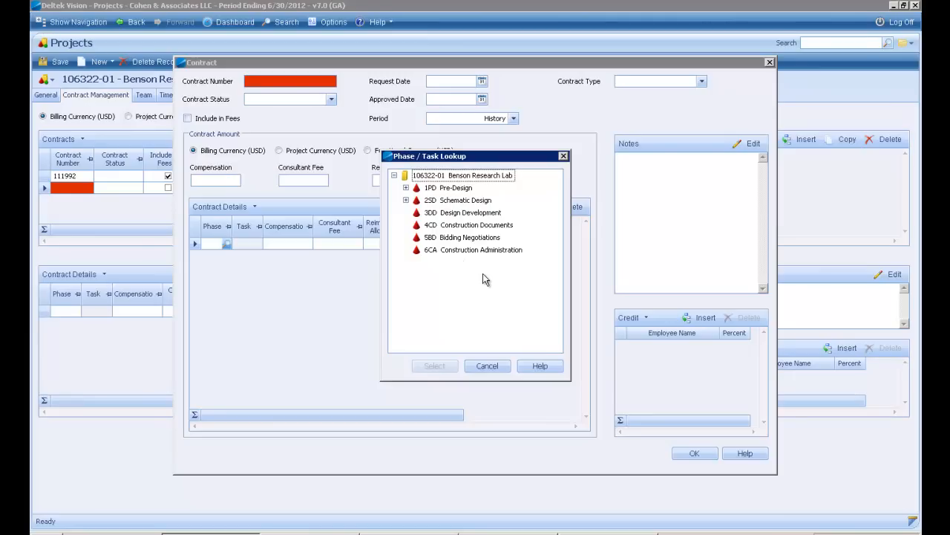
click(484, 368)
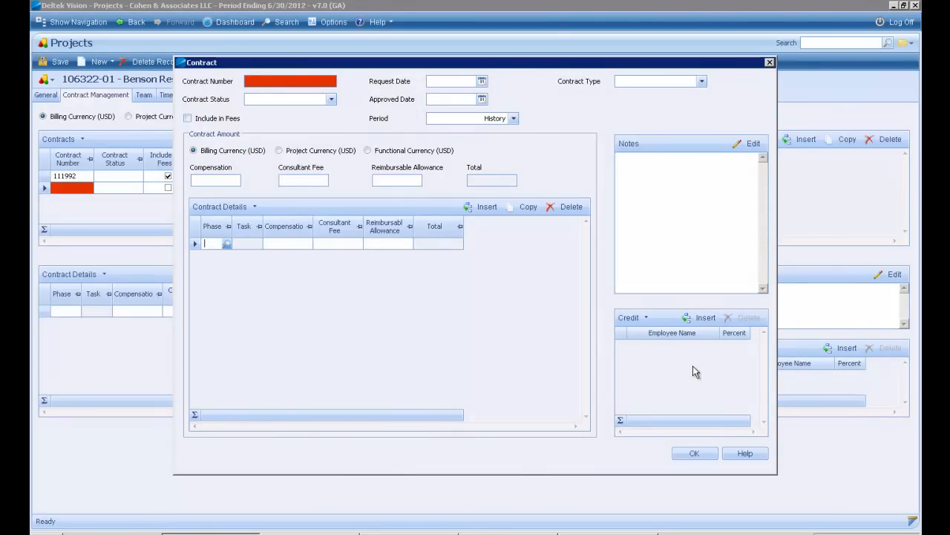
Try assigning an employee to a credit row on the new contract, and delete that contract from the project
click(701, 318)
click(715, 346)
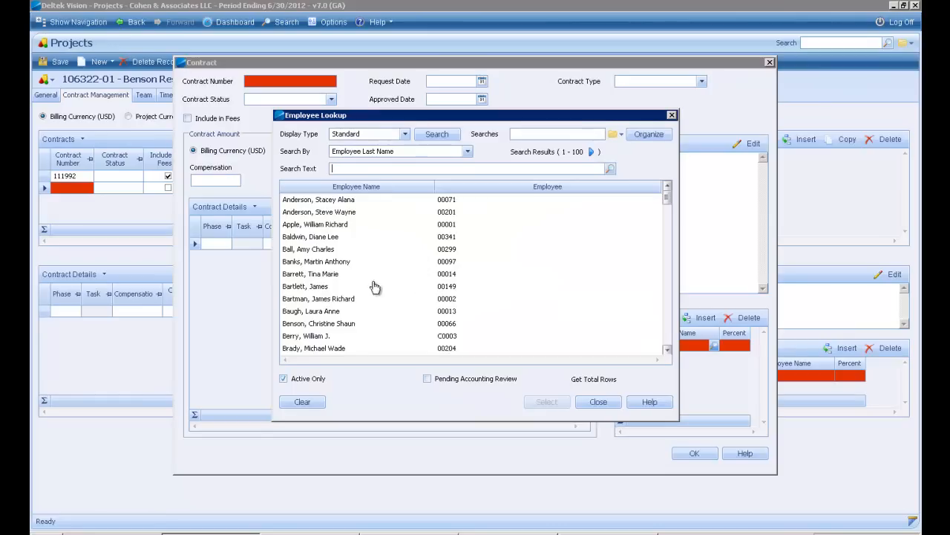
double_click(314, 274)
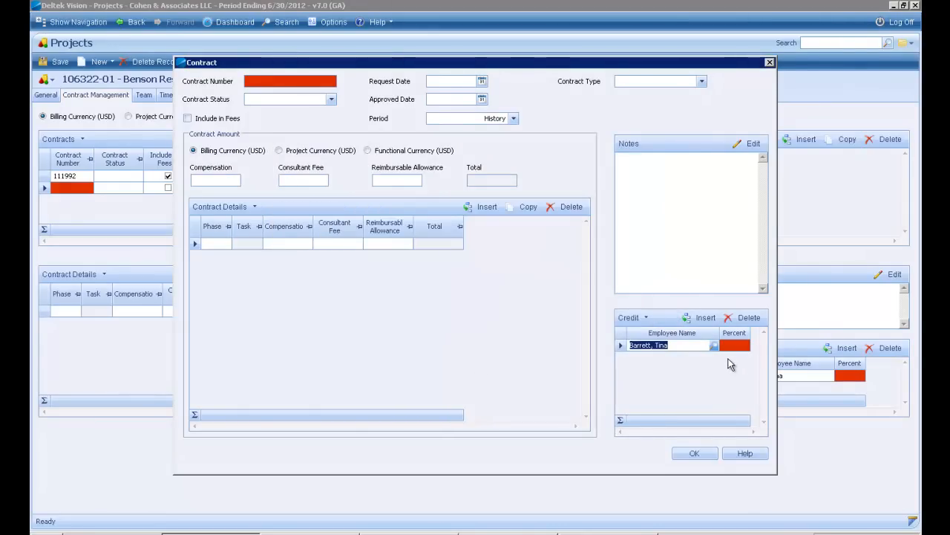
click(769, 63)
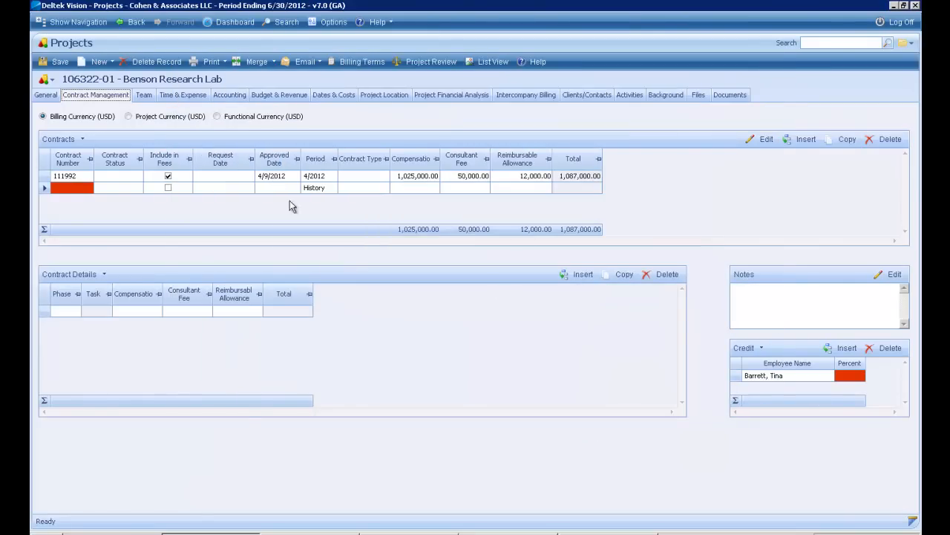
click(883, 140)
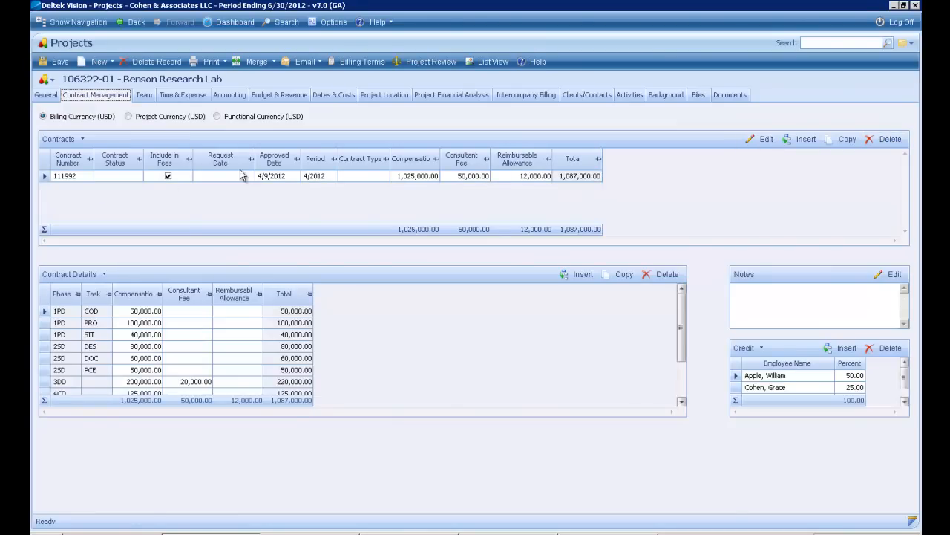
Refresh the hours of the project team's employees and view the labor detail report for the first employee listed
click(144, 95)
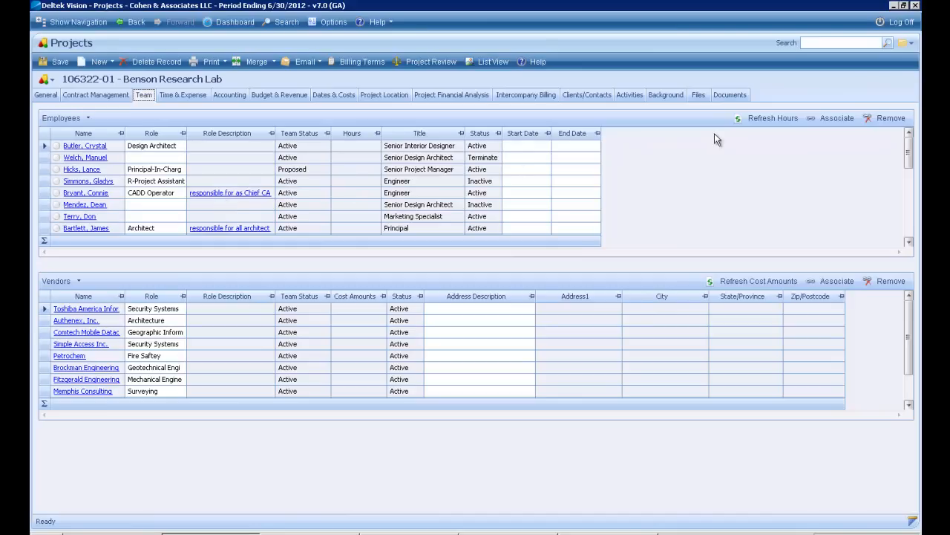
click(762, 119)
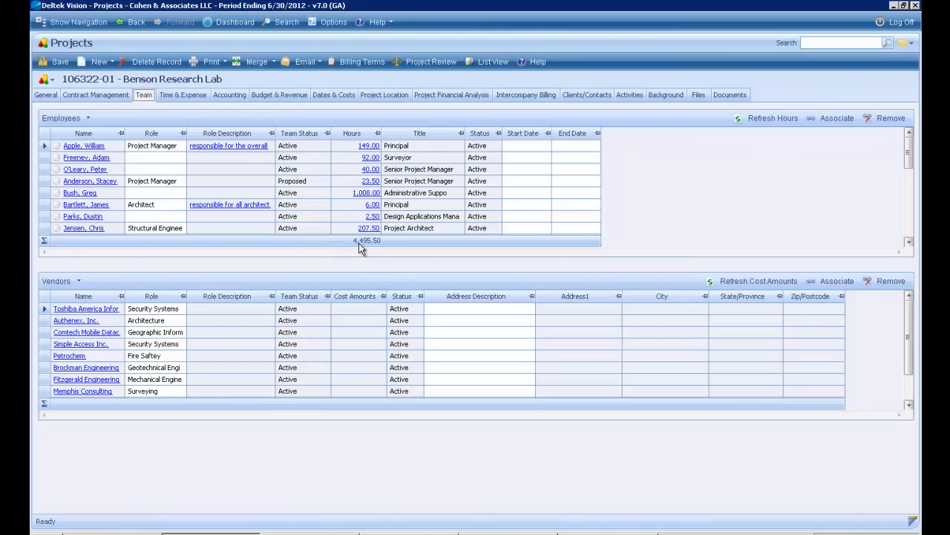
click(368, 147)
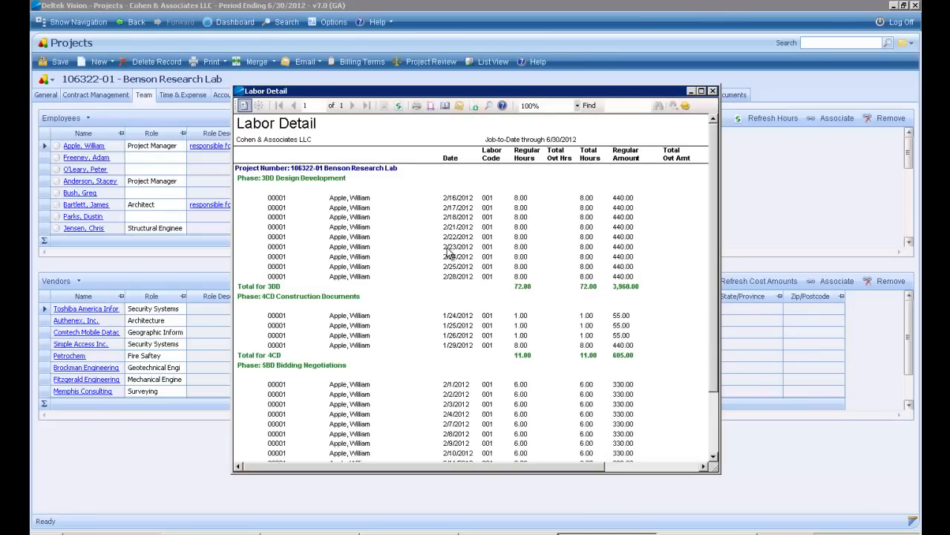
click(713, 91)
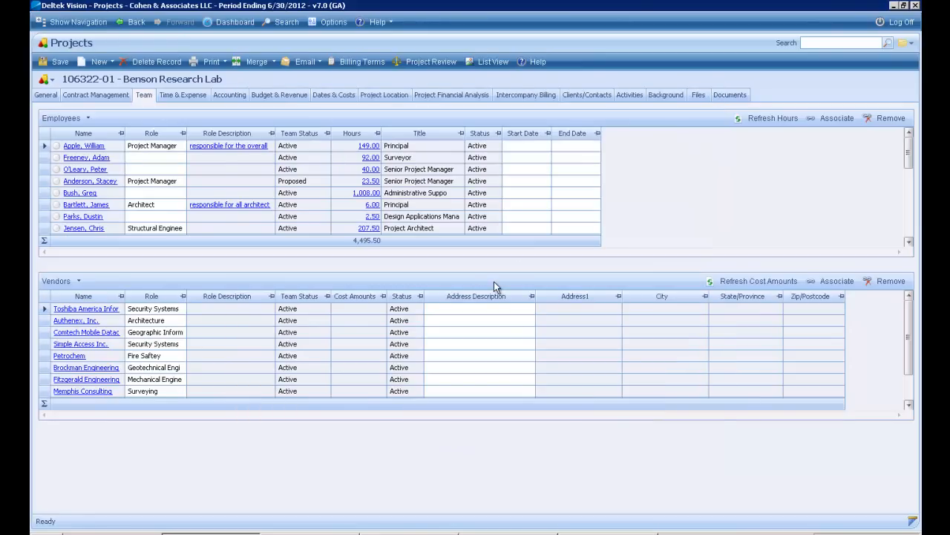
Open the Project Review for 106322-01 and examine the actual labor cost down to the first employee's dated entries
click(43, 95)
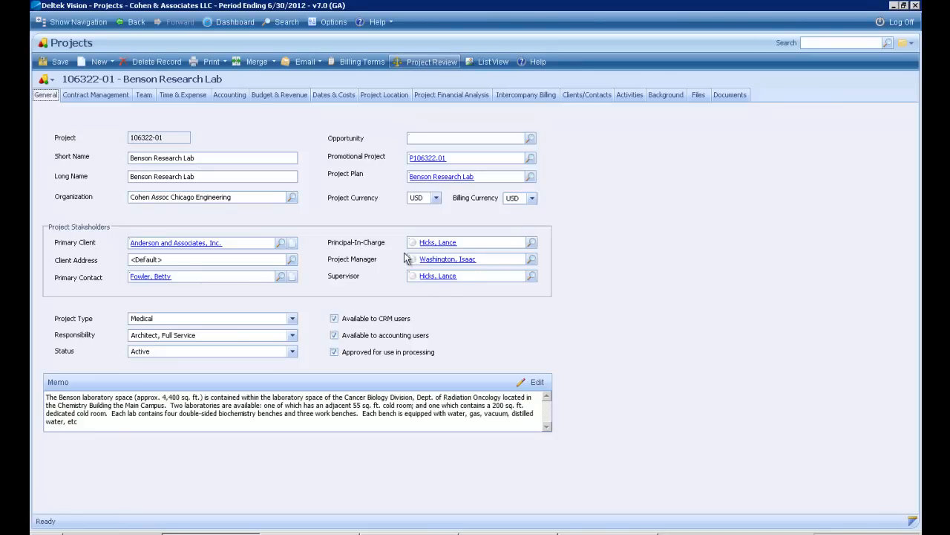
click(444, 277)
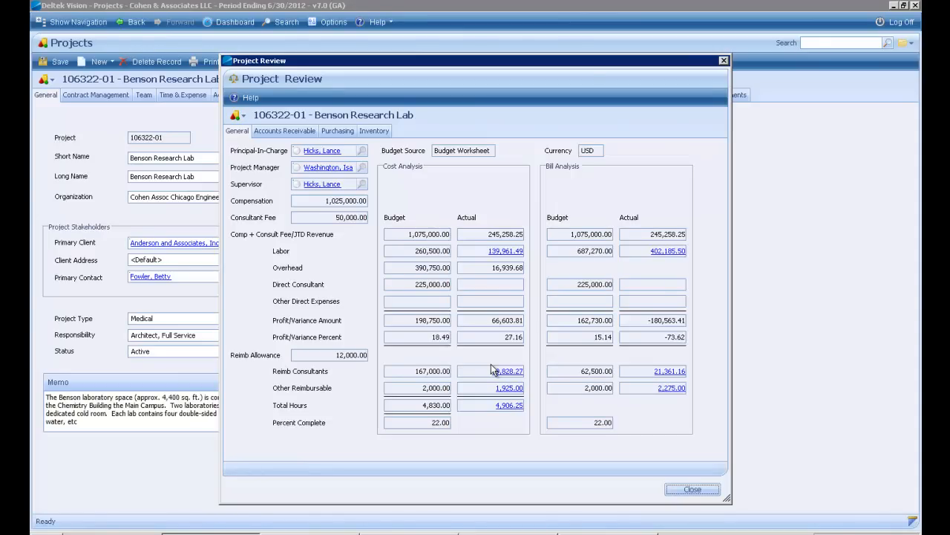
click(499, 252)
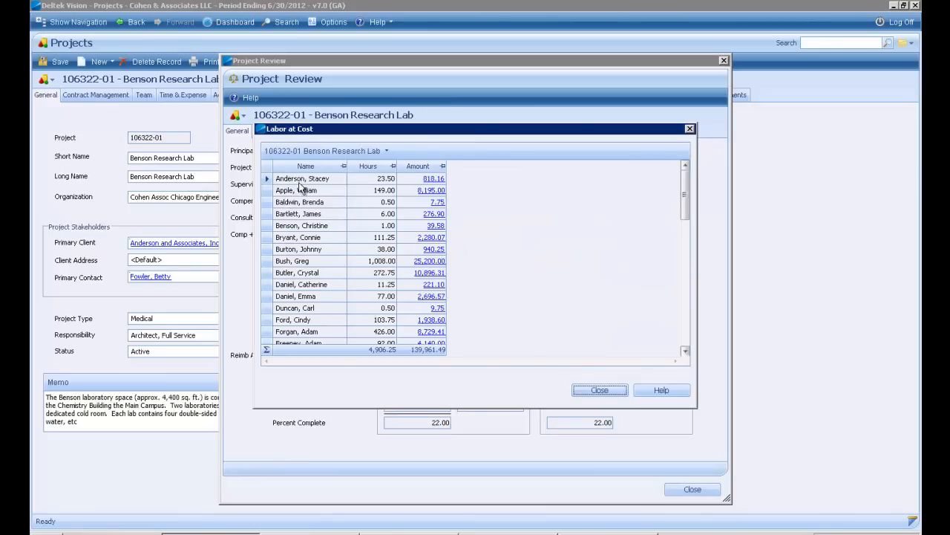
click(429, 181)
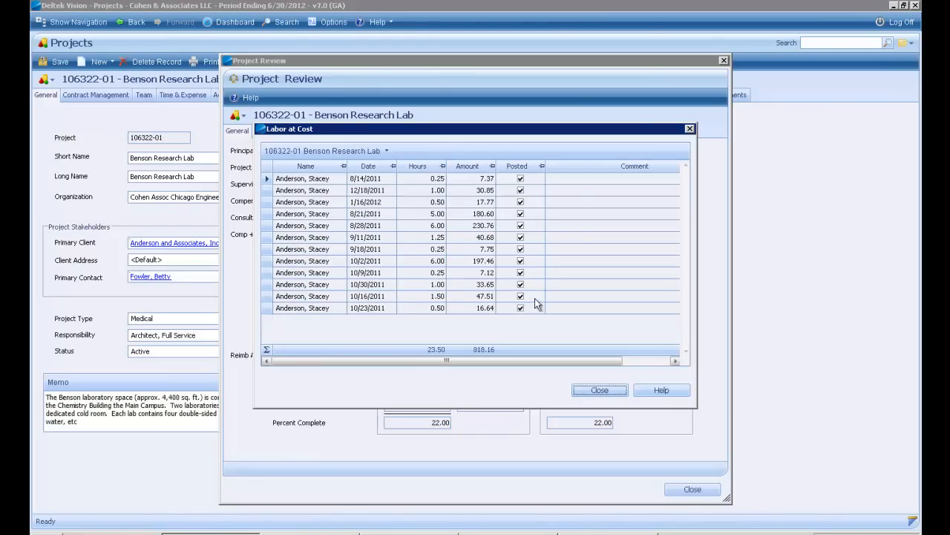
click(602, 390)
click(607, 389)
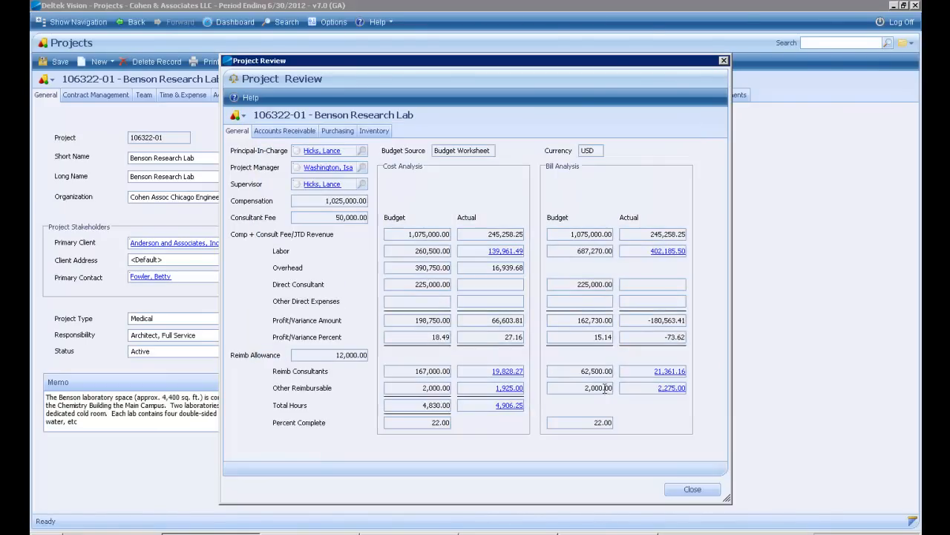
Preview the 3/3/2011 invoice from the review's accounts receivable, and check the Email Report options without sending
click(282, 132)
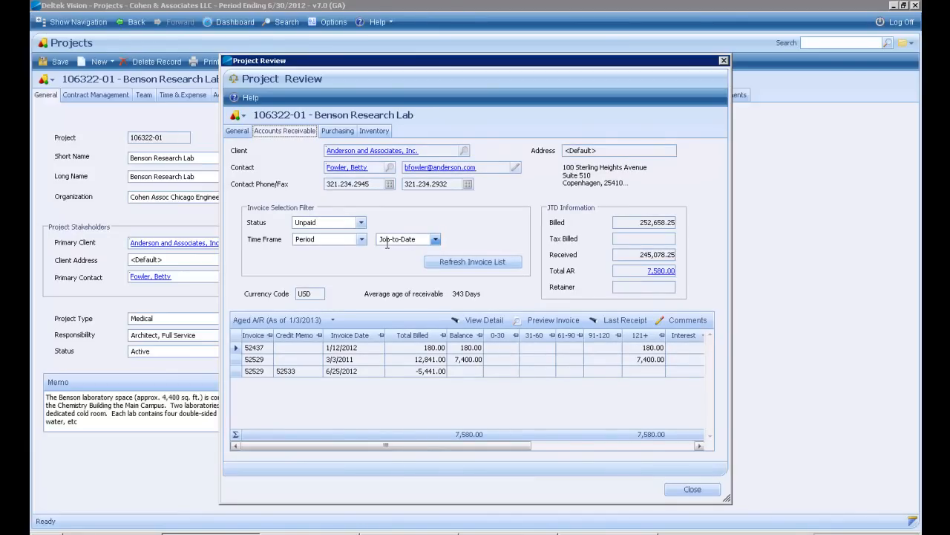
click(267, 359)
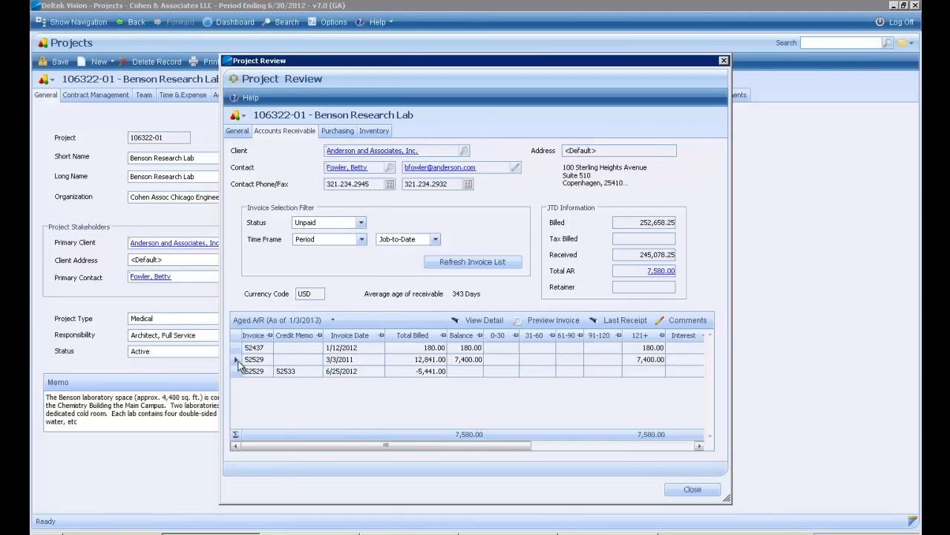
click(553, 321)
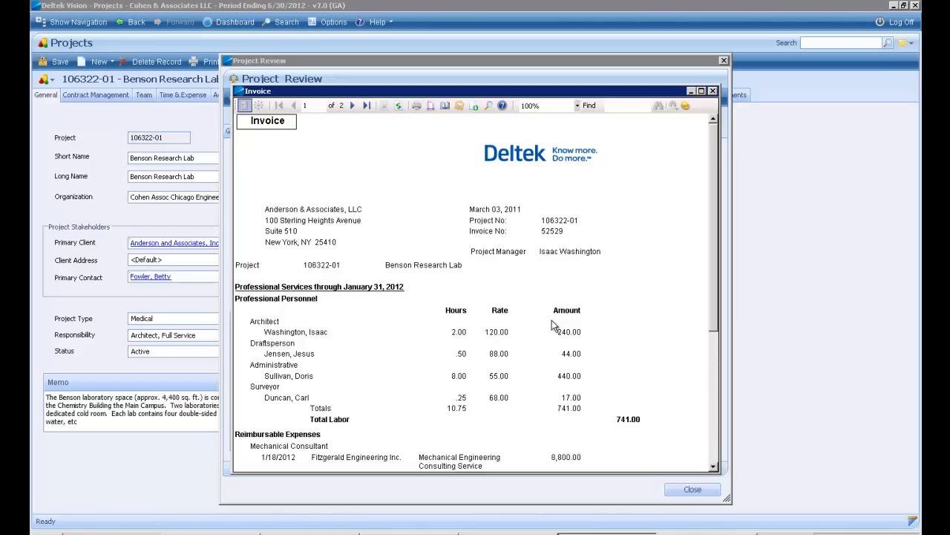
click(460, 106)
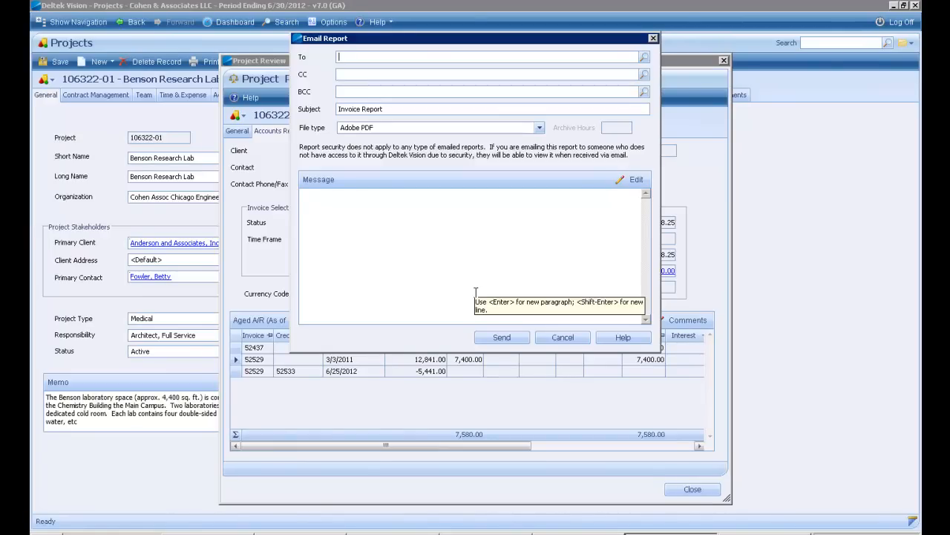
click(560, 340)
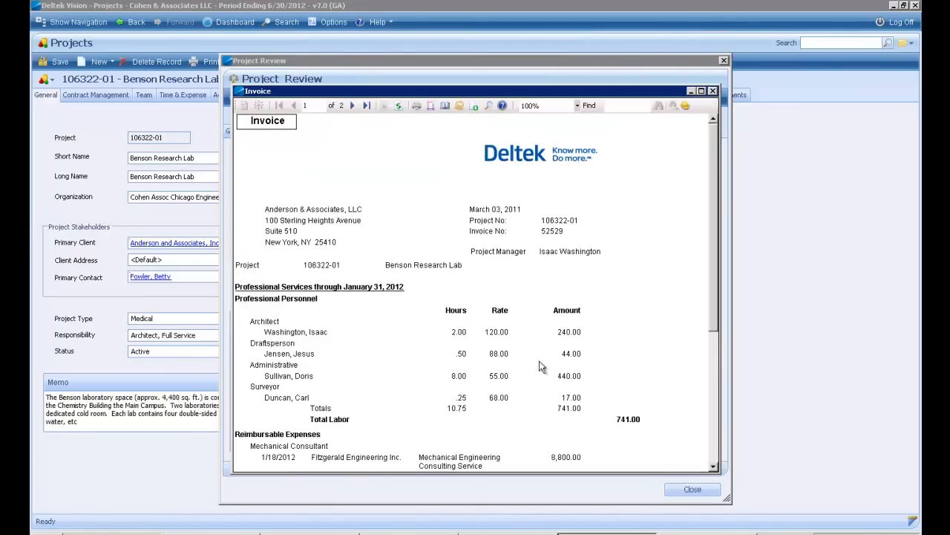
Close the invoice preview and add the A/R comment "Emailed a copy of the invoice to the client check is in the mail." to invoice 52529
click(715, 92)
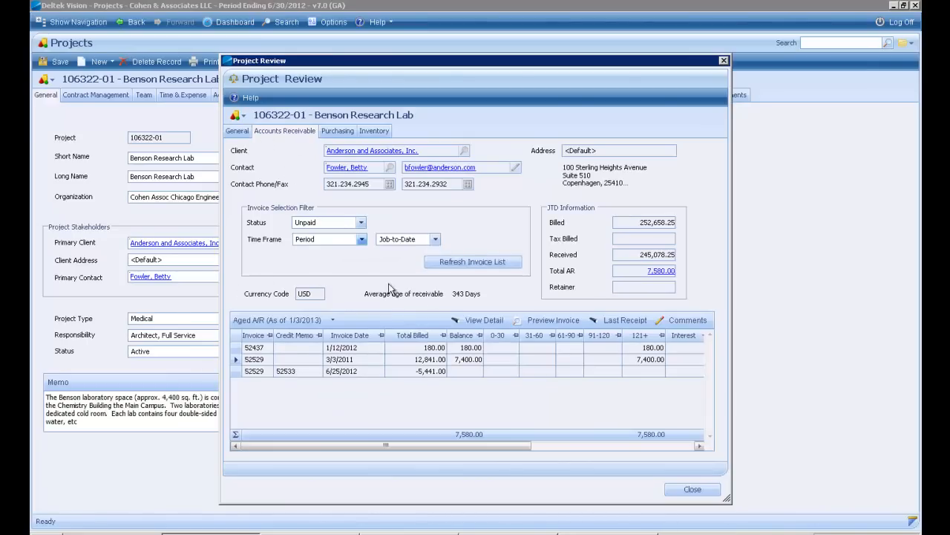
click(660, 320)
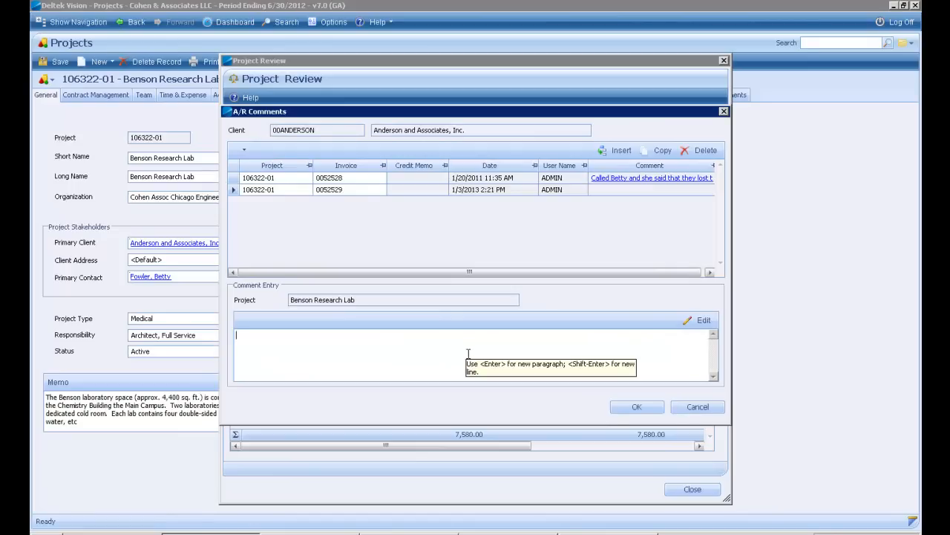
text(Emailed a copy of the inoi)
key(BackSpace)
key(BackSpace)
text(v)
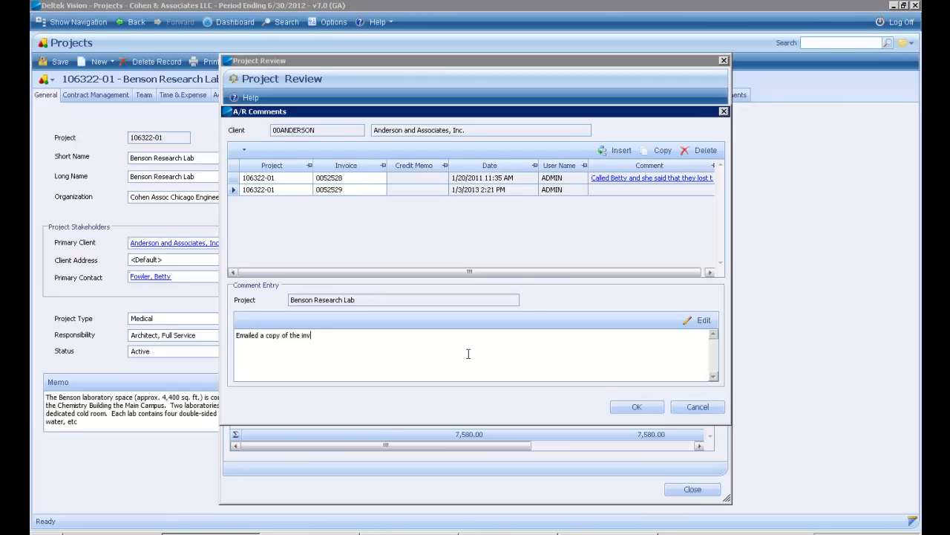
text(oice to the client check is in the mail.)
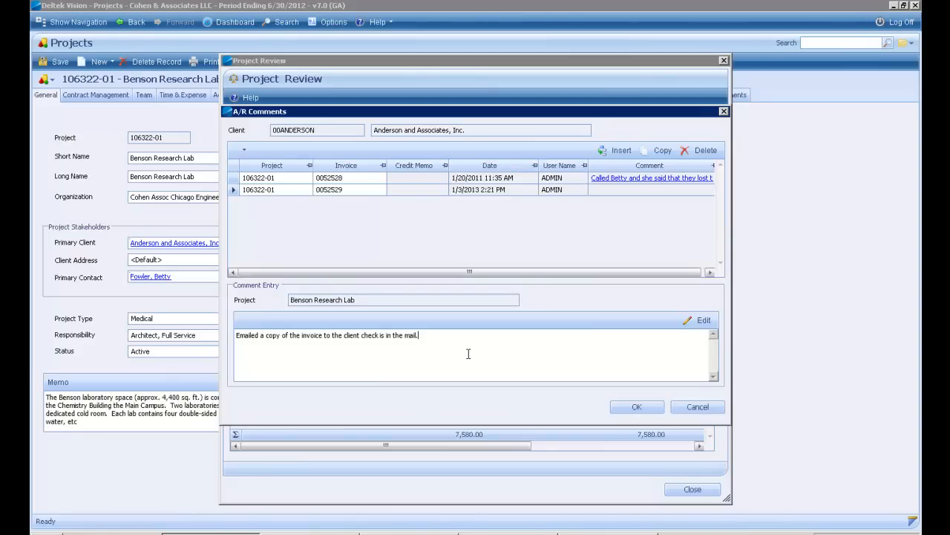
click(637, 408)
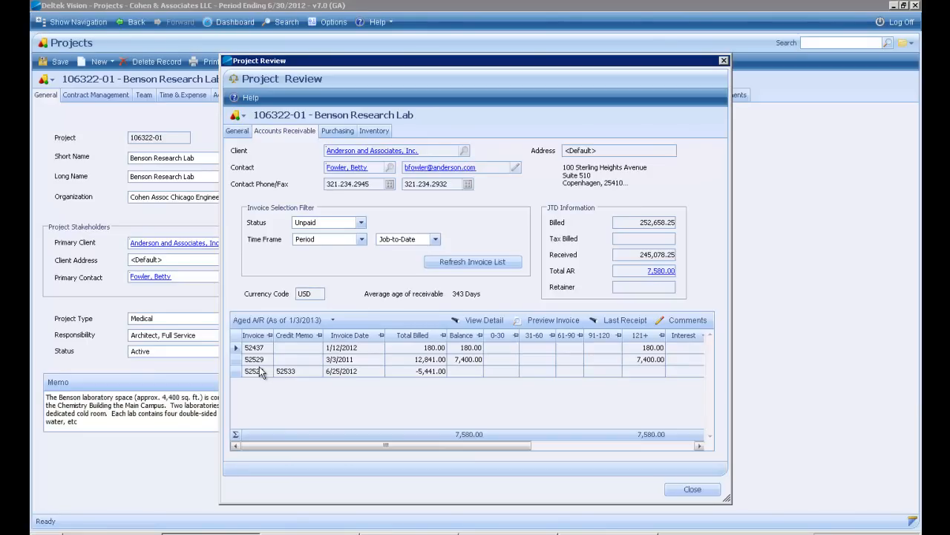
Leave the Project Review, open the Benson Research Lab plan, and examine its general settings, rates and labor hours per period back to April 2011
click(695, 489)
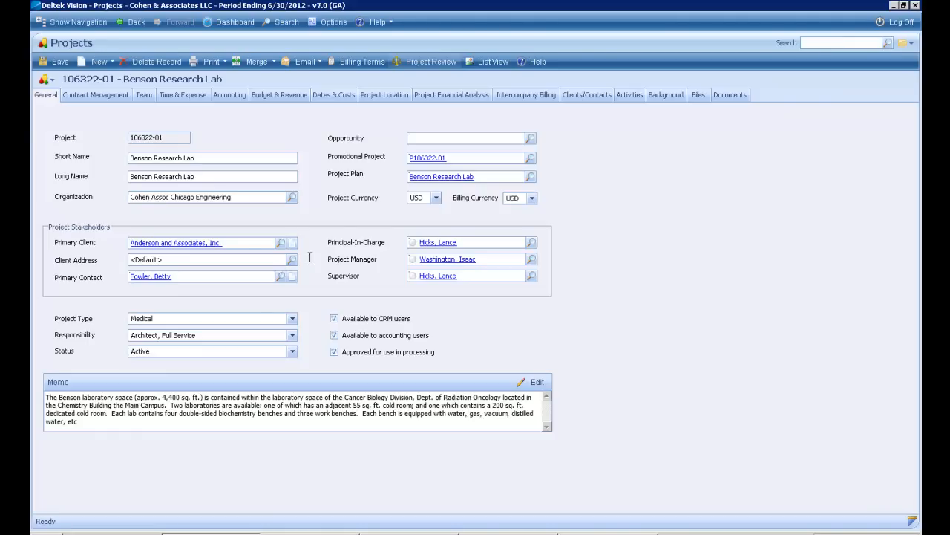
click(436, 179)
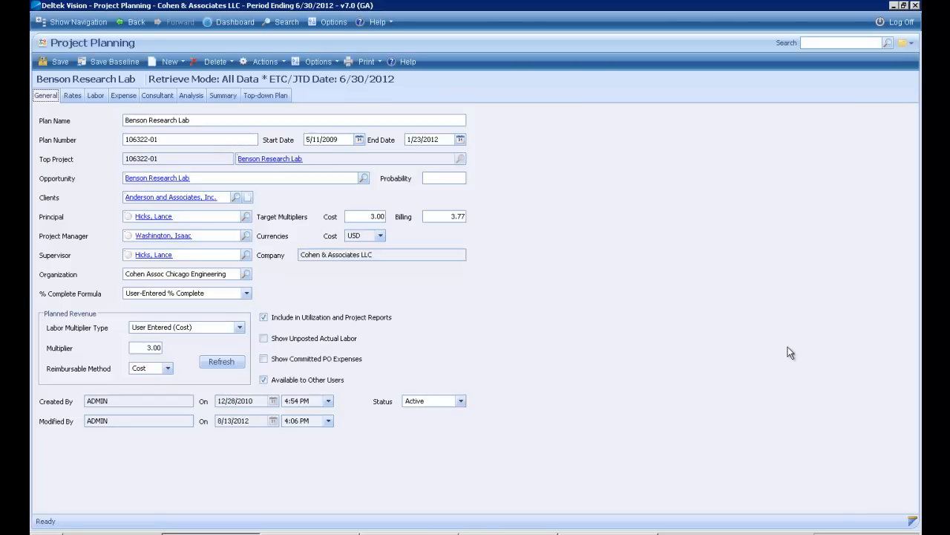
click(70, 96)
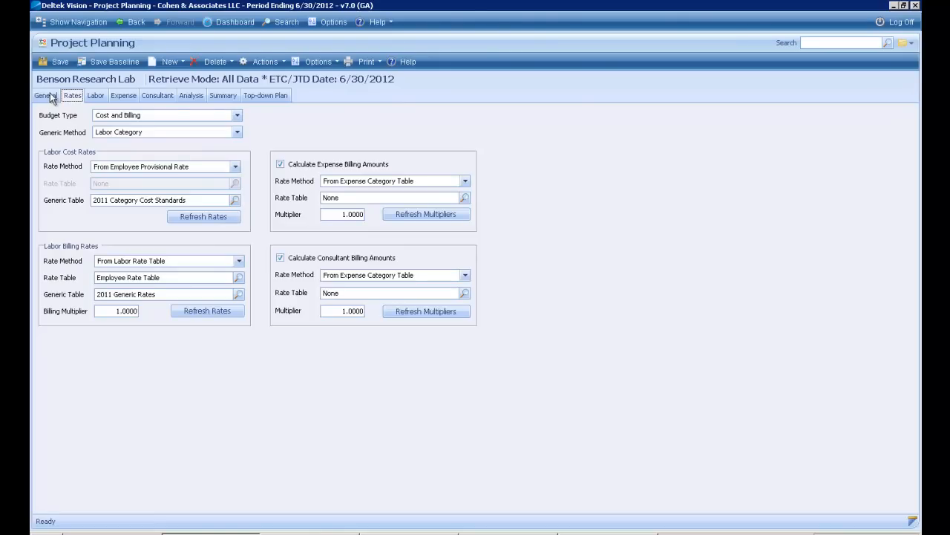
click(95, 101)
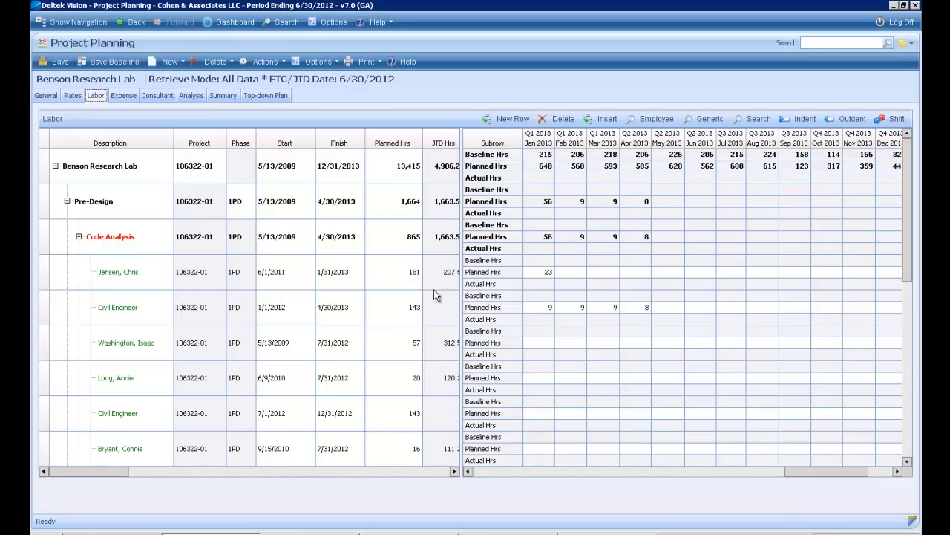
click(454, 473)
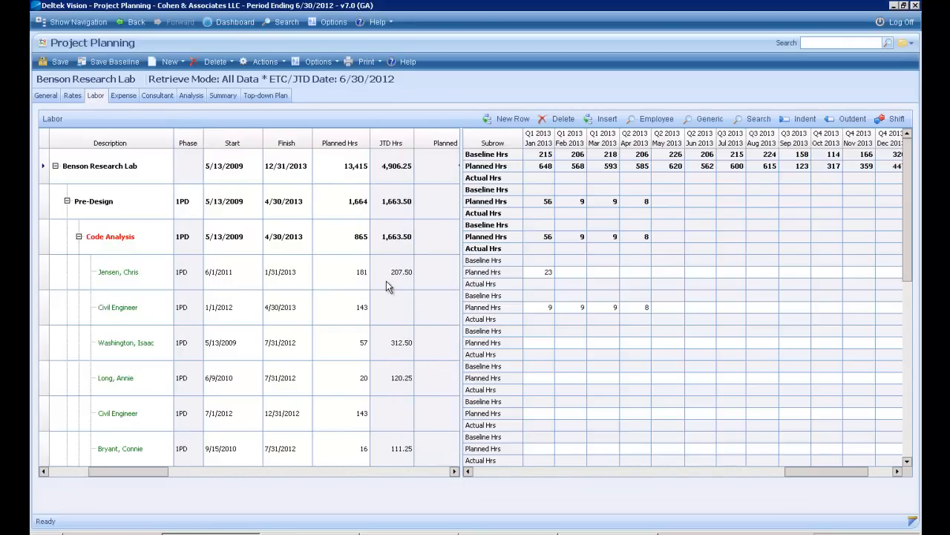
click(496, 472)
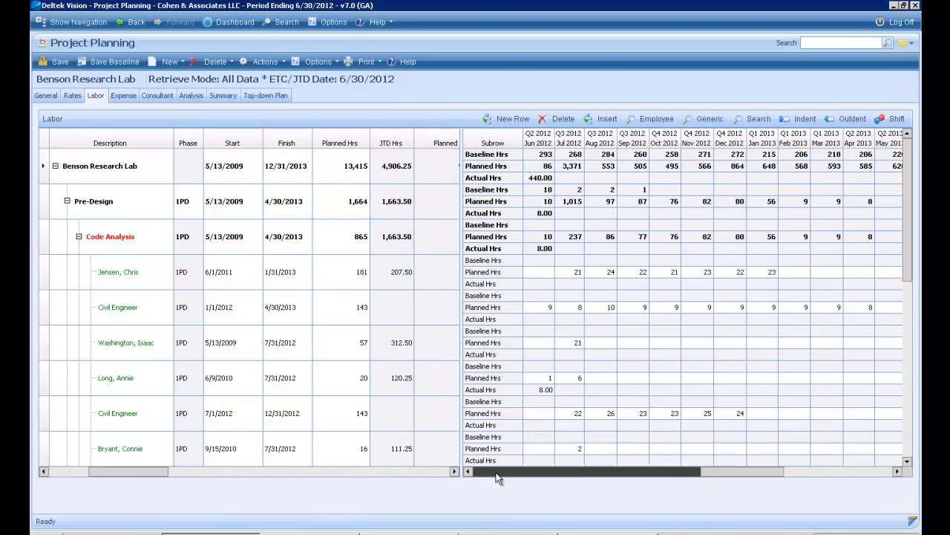
click(496, 472)
click(496, 473)
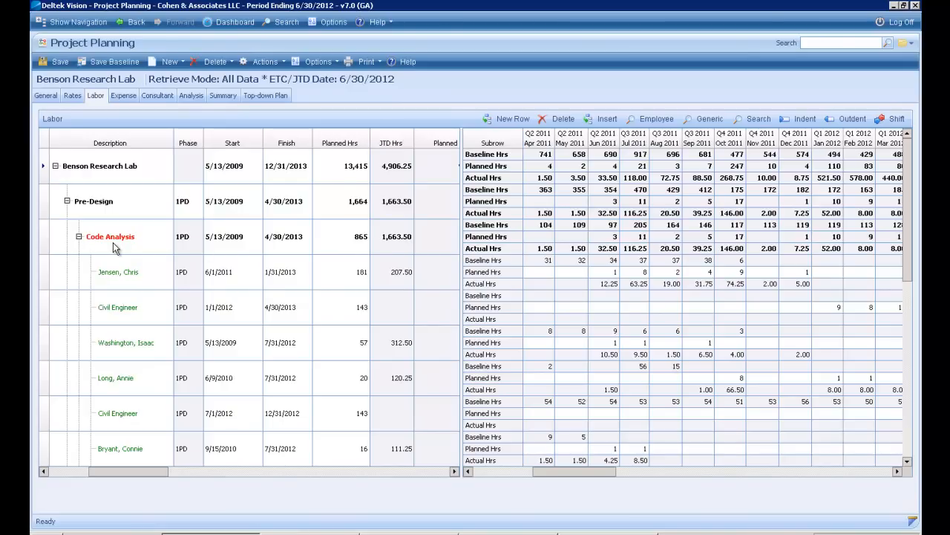
View the JTD charging of the Code Analysis task through the end of its employee list
right_click(44, 235)
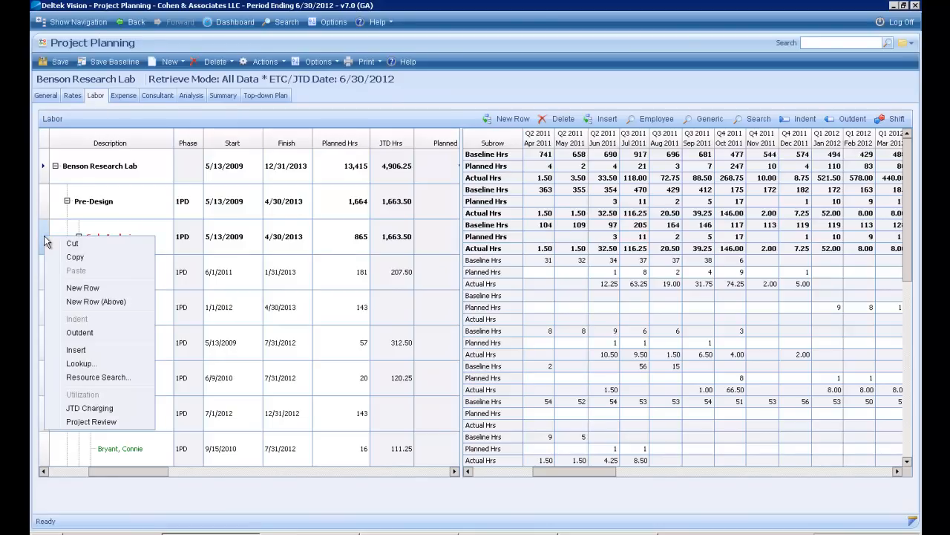
click(88, 408)
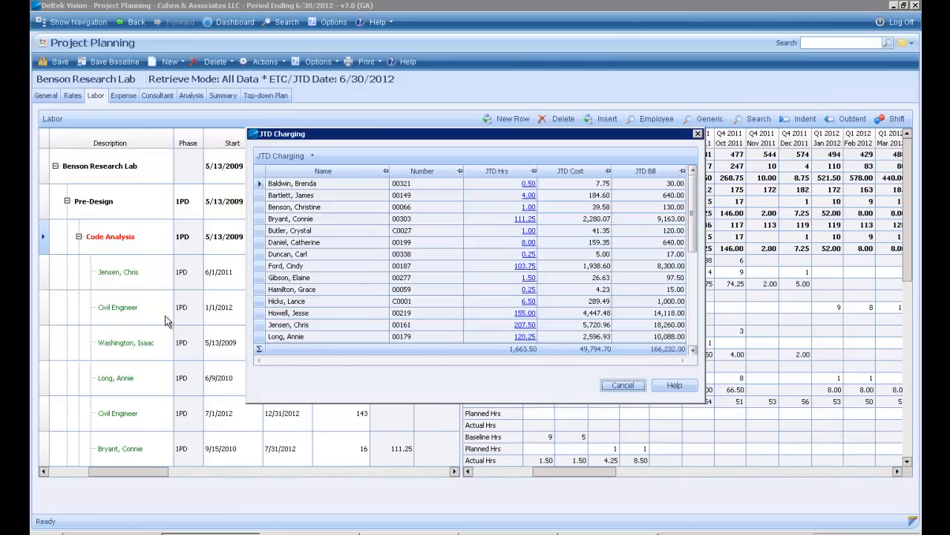
click(694, 349)
click(622, 386)
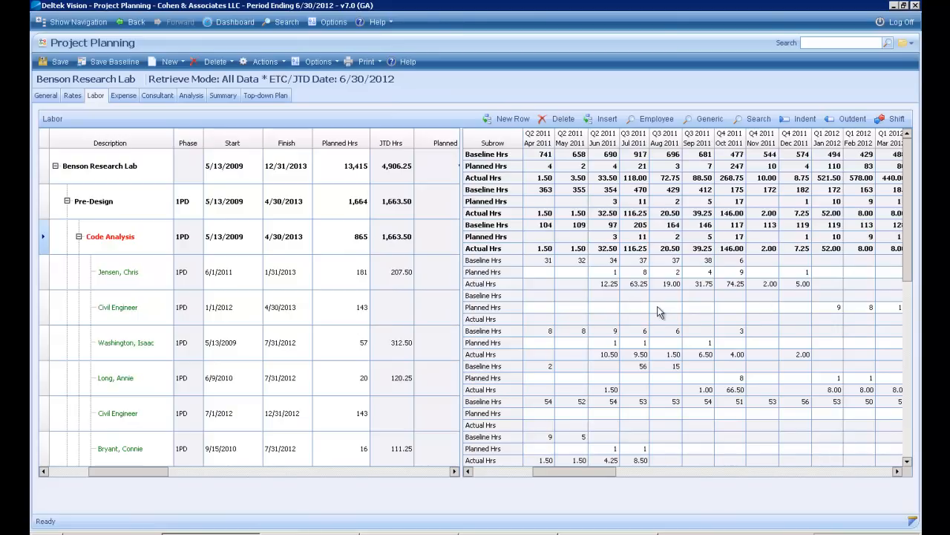
Examine the labor plan's billing, percent complete, EAC, baseline and ETC columns
click(455, 471)
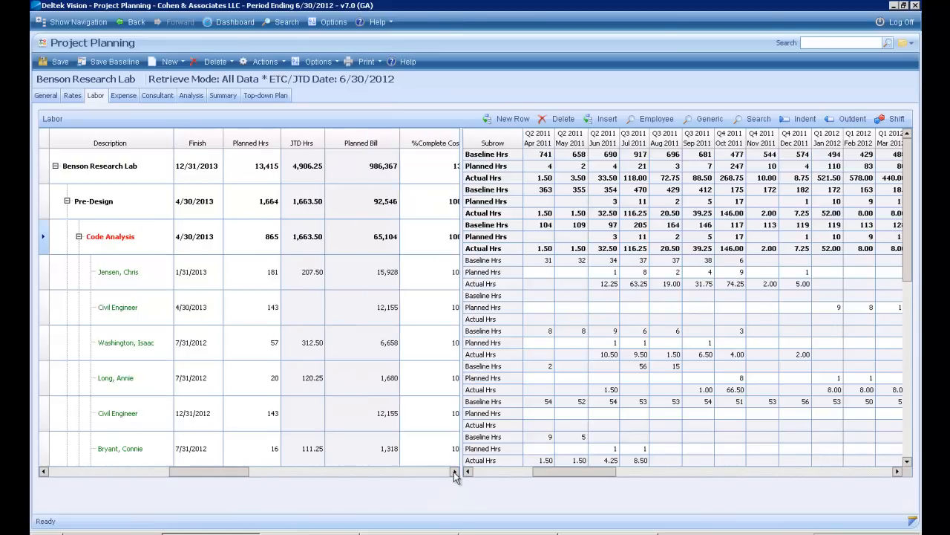
click(454, 472)
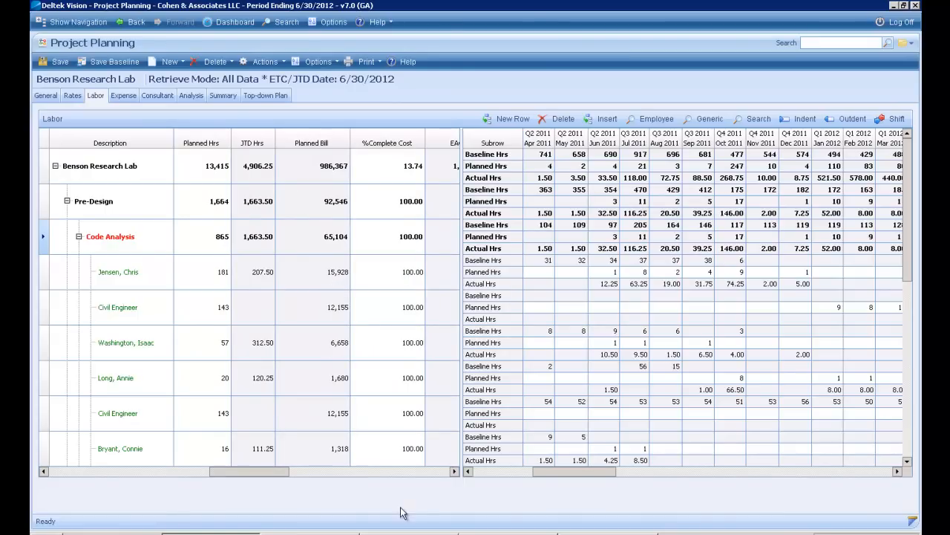
click(455, 471)
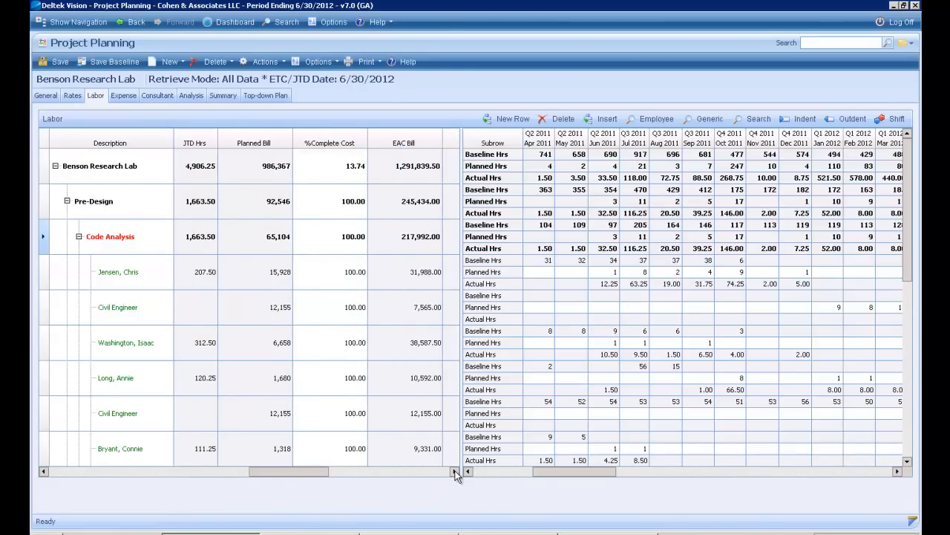
click(454, 471)
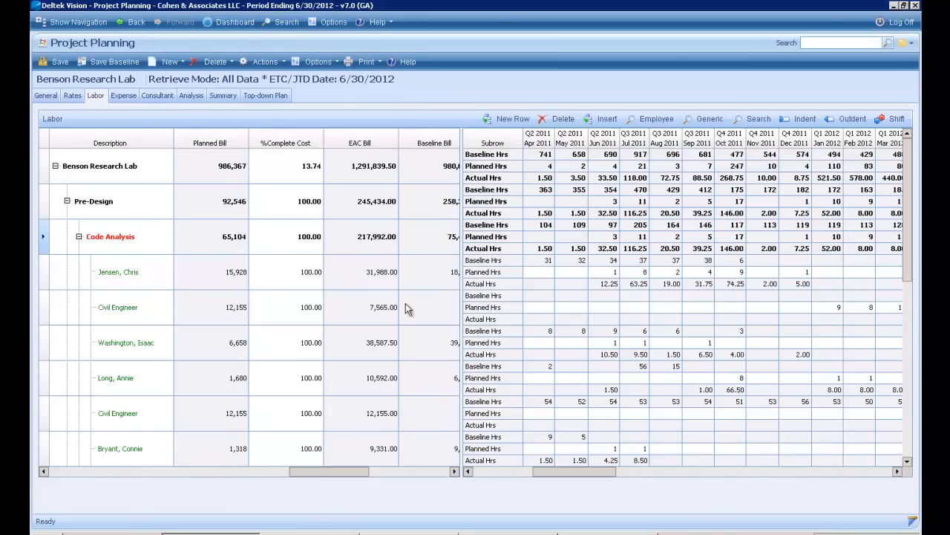
click(455, 471)
click(455, 471)
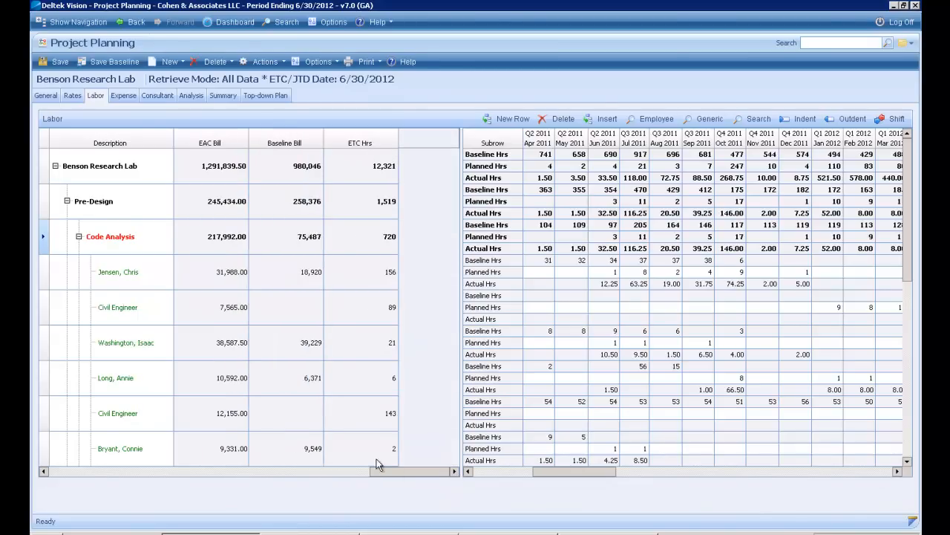
drag(398, 476, 384, 471)
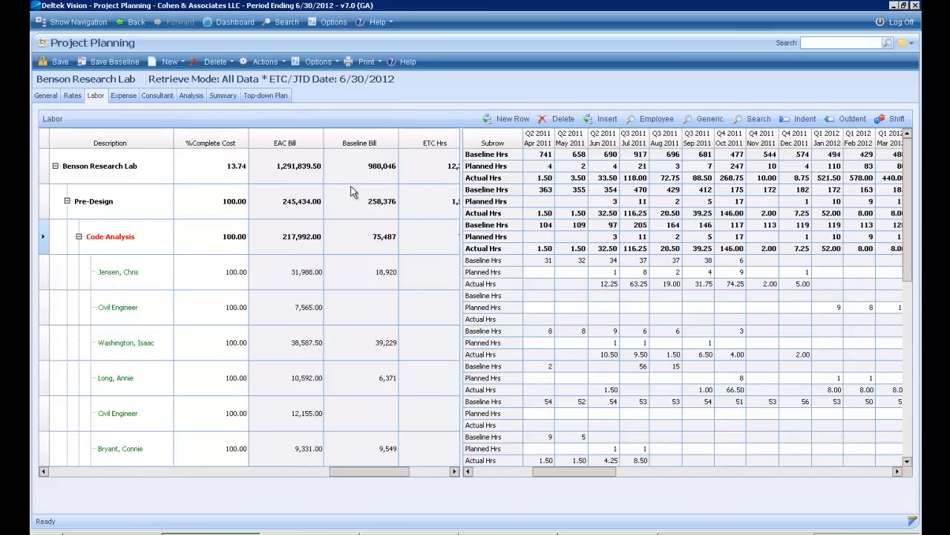
Configure the labor planning grid to hide Planned Bill, %Complete Cost, EAC Bill and Baseline Bill, and to show Plan - EAC Hrs
click(329, 64)
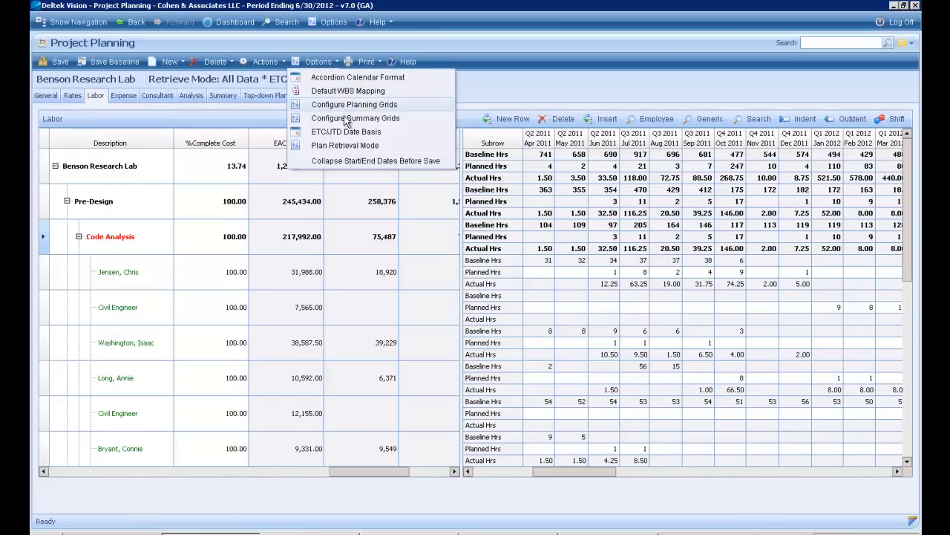
click(349, 105)
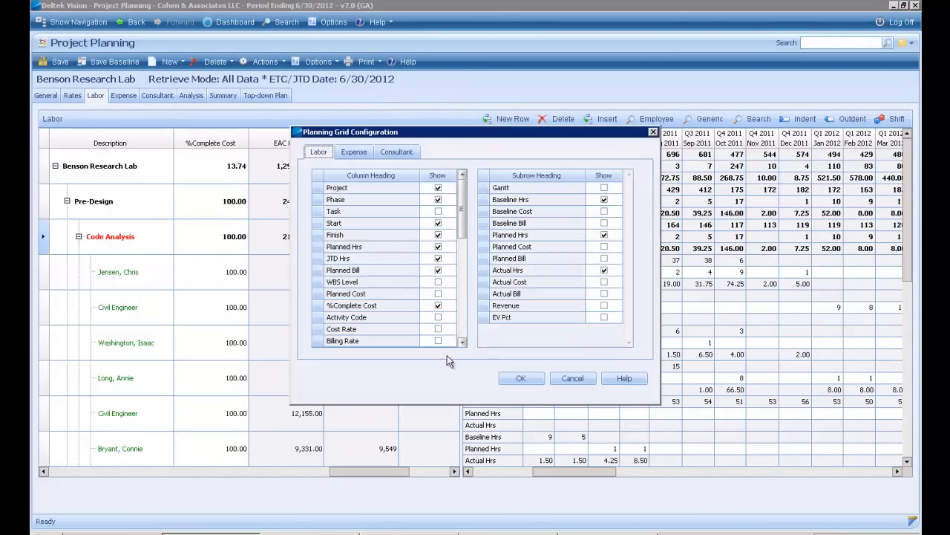
click(437, 270)
click(438, 270)
click(438, 306)
click(462, 341)
click(463, 342)
click(463, 341)
click(463, 342)
click(462, 341)
click(463, 341)
click(463, 341)
click(463, 341)
click(463, 341)
click(464, 341)
click(464, 341)
click(438, 294)
click(438, 305)
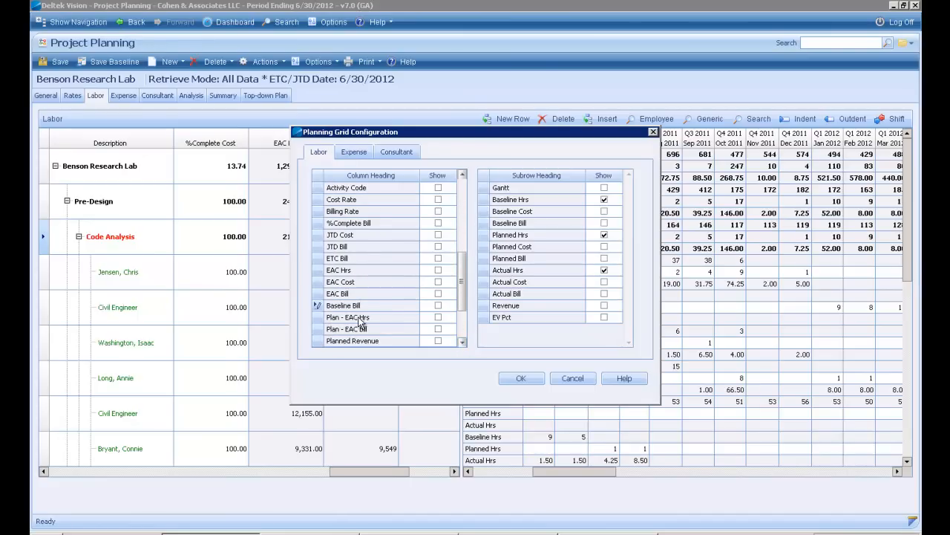
click(439, 317)
click(527, 379)
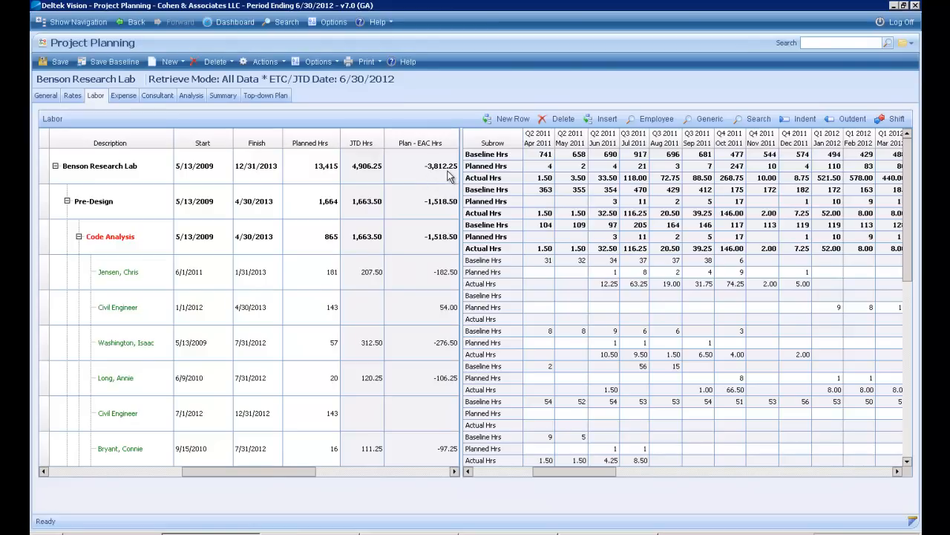
Review the plan's summary, planned expenses and consultant costs, including the consultant costs per month from November 2011
click(224, 96)
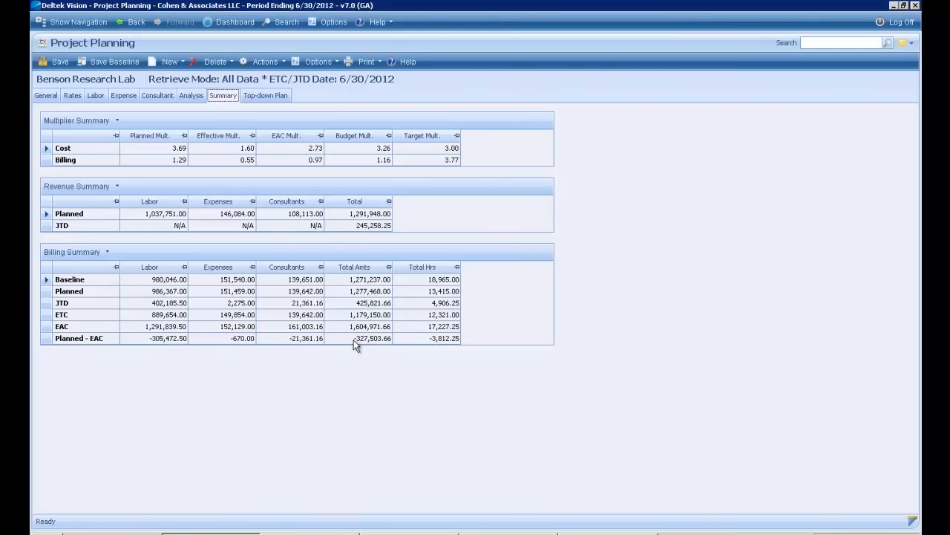
click(95, 96)
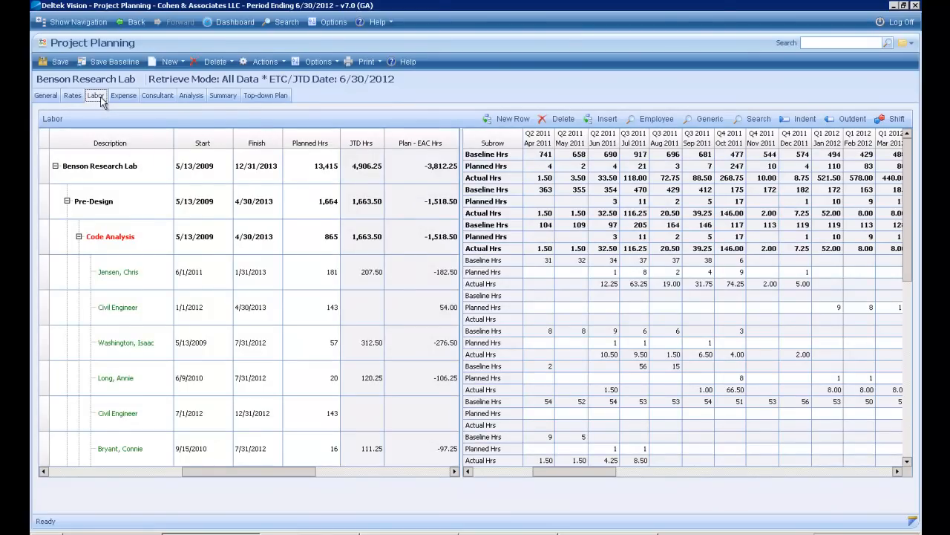
click(124, 97)
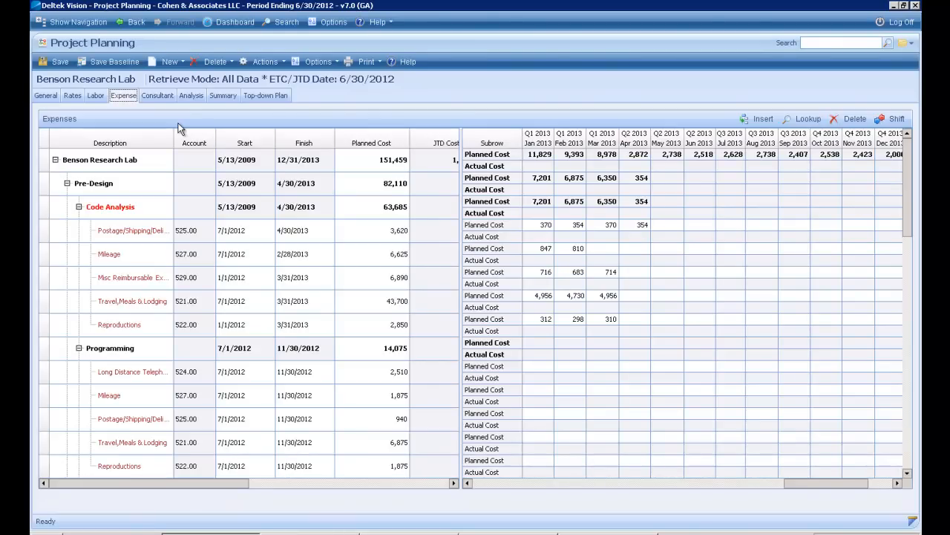
click(164, 96)
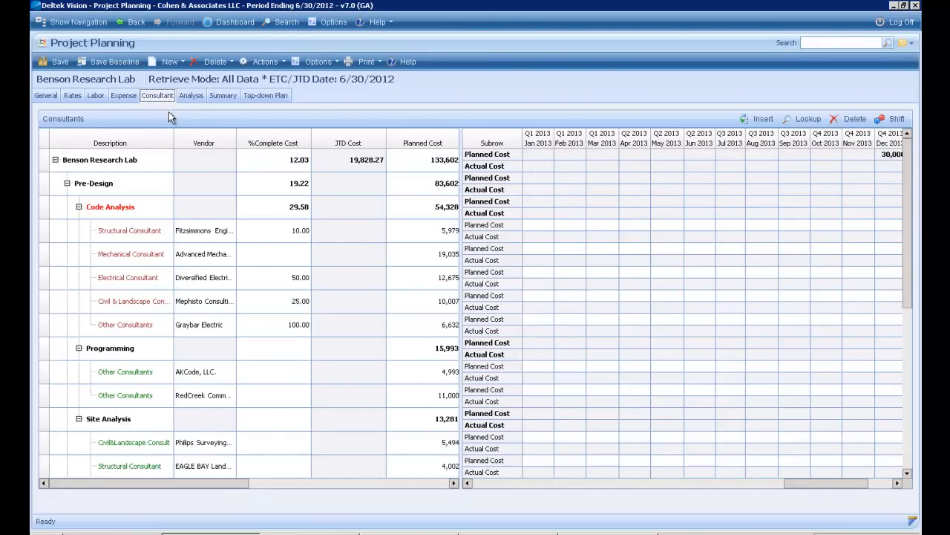
click(494, 484)
click(496, 482)
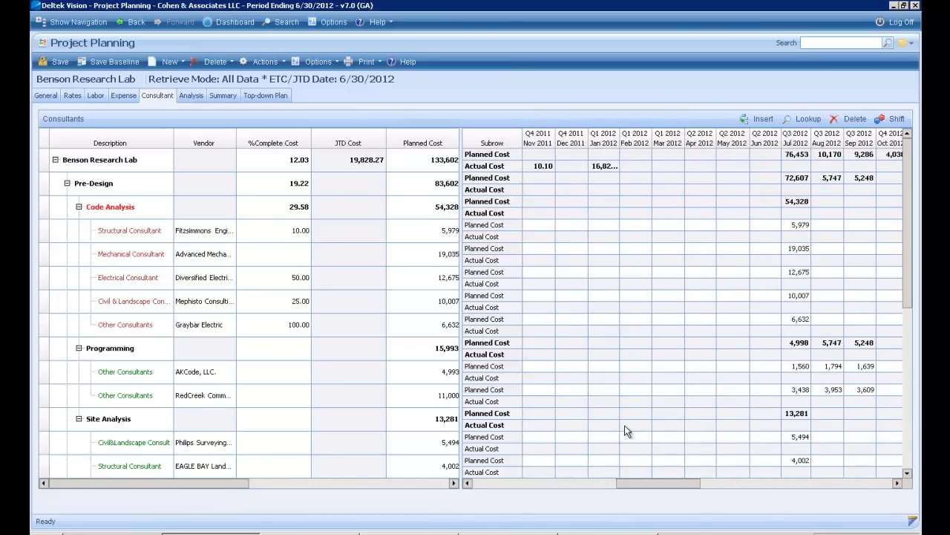
Test the plan's cost analysis with a profit percent of 35, and with a compensation of 1,400,000
click(192, 95)
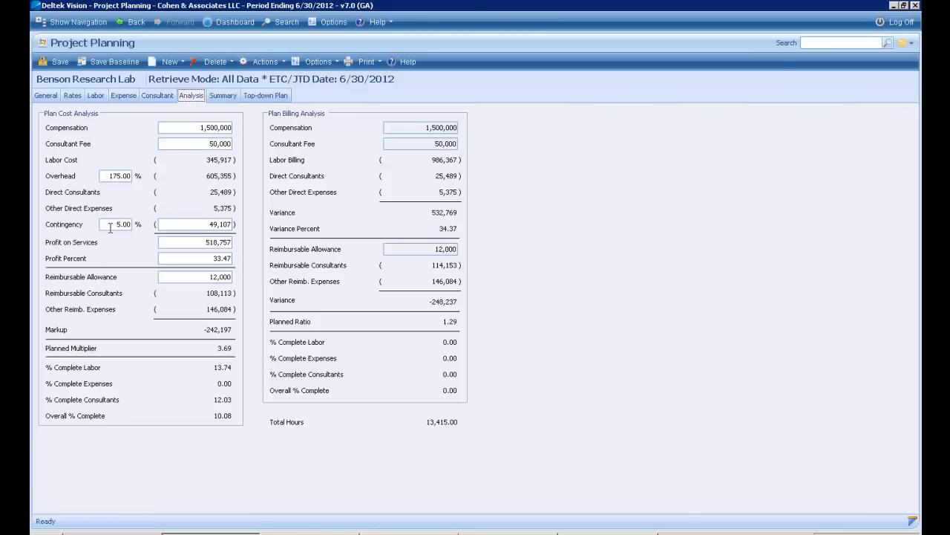
click(208, 257)
text(35)
key(Tab)
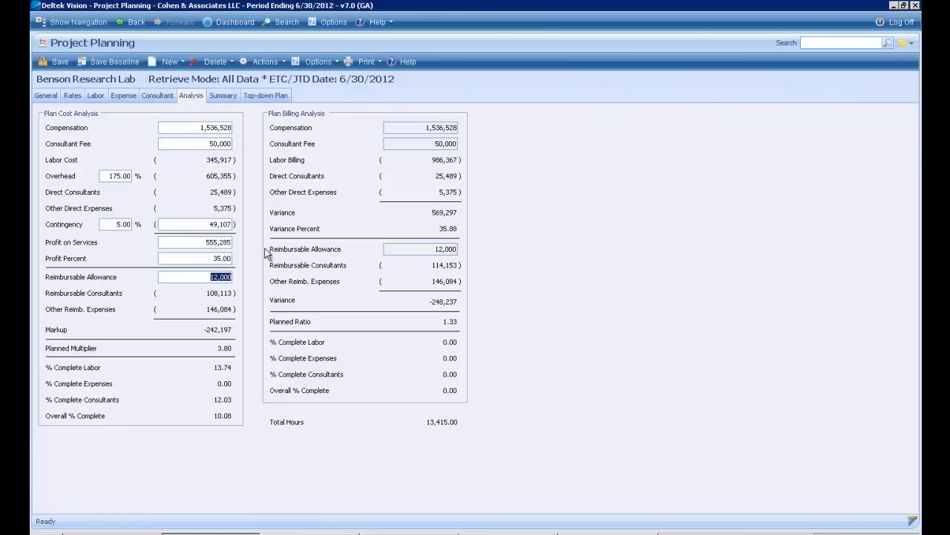
click(200, 128)
text(1,400,00)
text(0)
key(Tab)
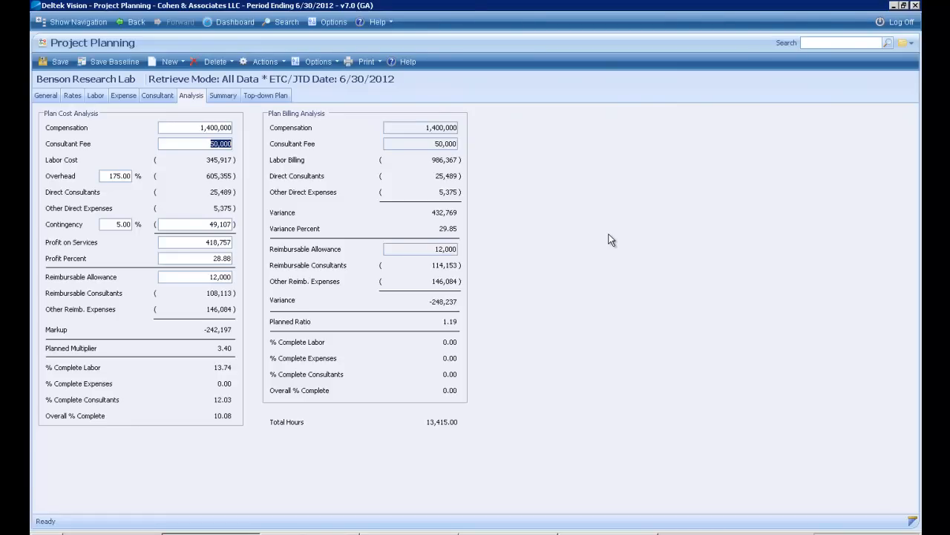
Reload Project Planning for Benson Research Lab without saving the trial cost analysis changes
click(78, 22)
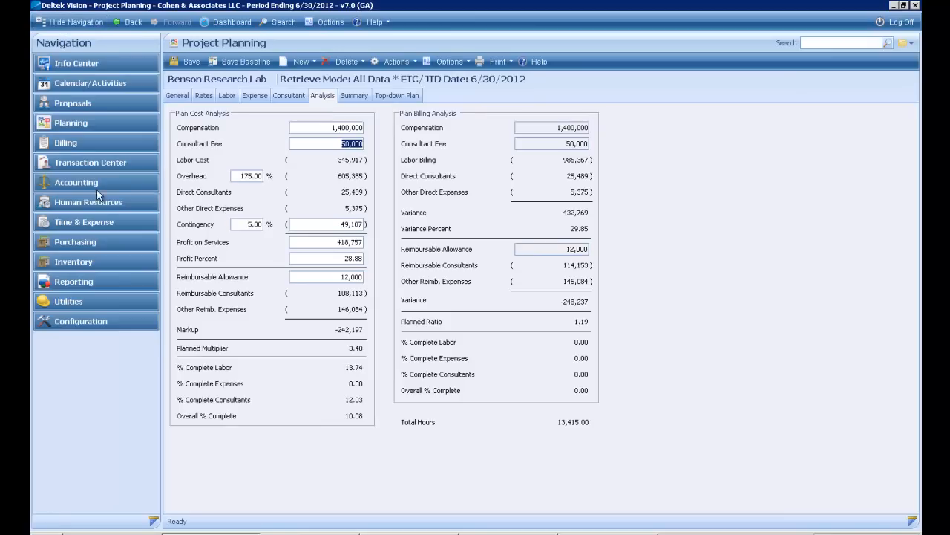
click(71, 123)
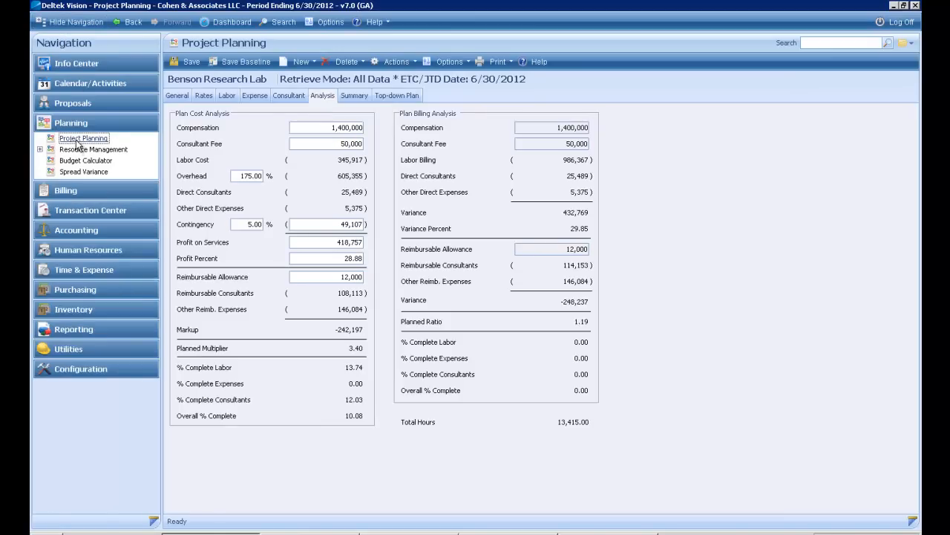
click(77, 141)
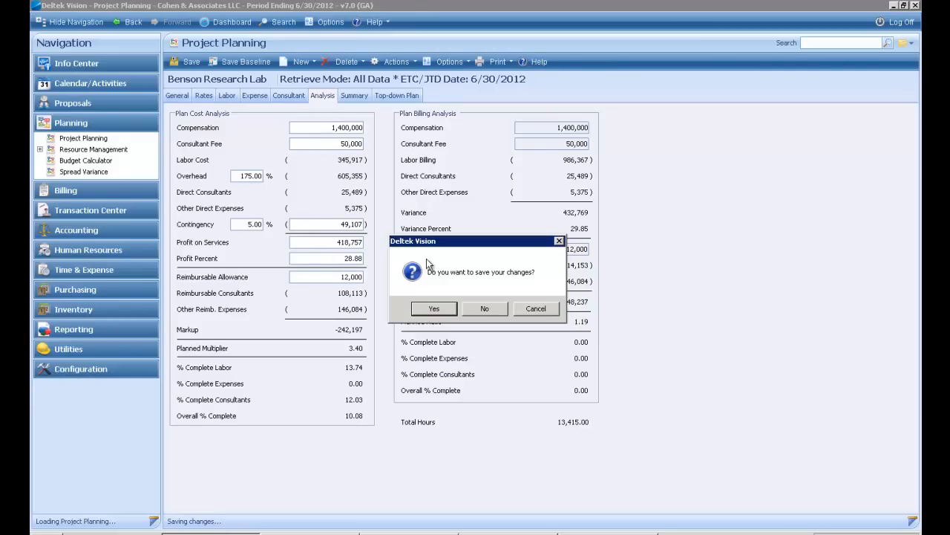
click(486, 311)
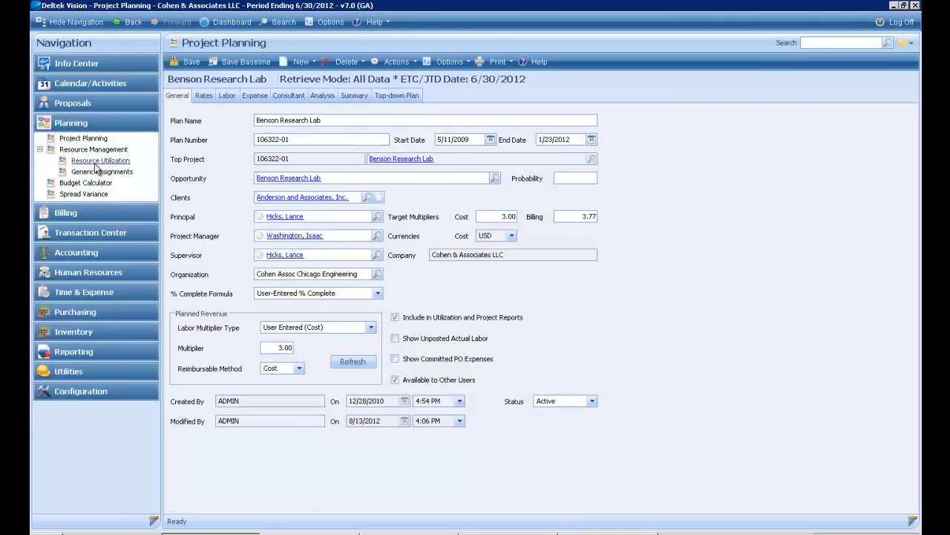
Open Resource Utilization and retrieve the weekly schedule for 4/18/2012 to 6/30/2012 with the existing Civil Engineer criteria, checking the first employee
click(98, 161)
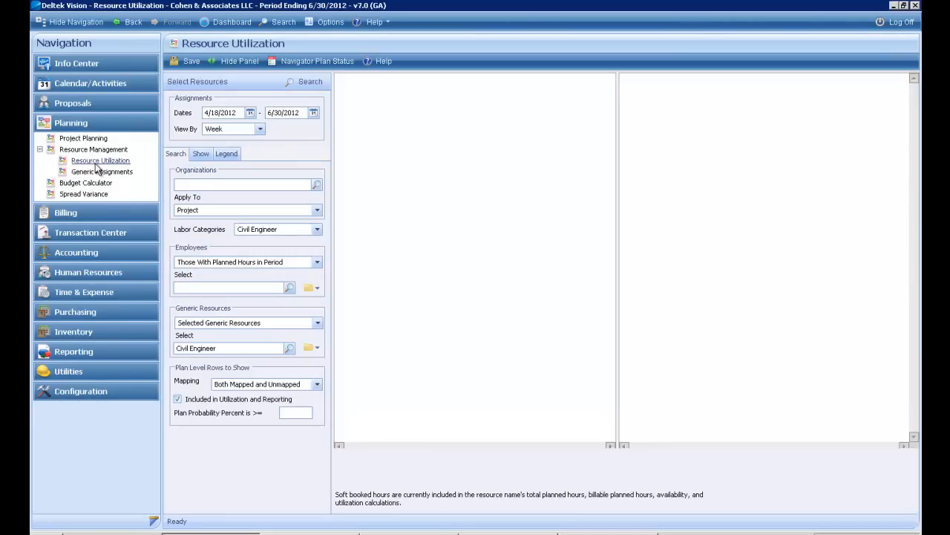
click(86, 21)
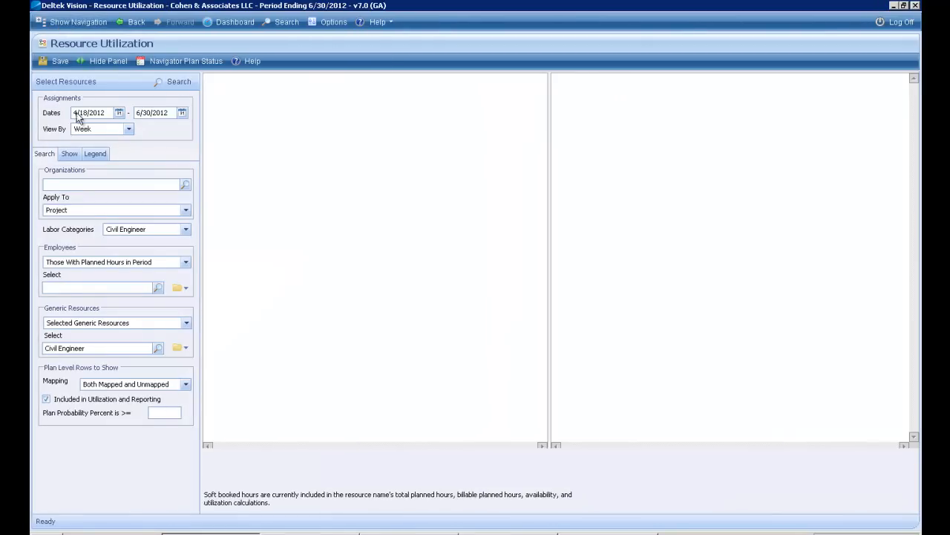
click(168, 81)
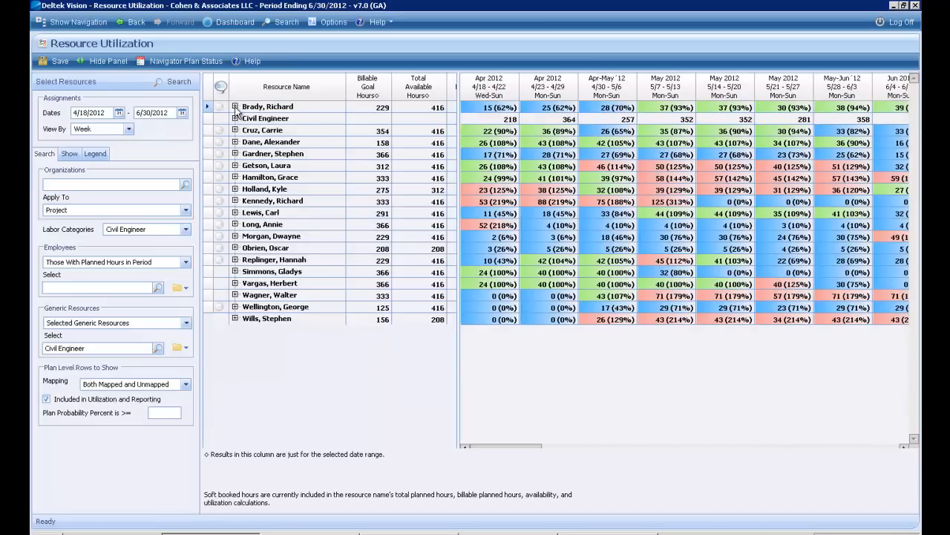
click(235, 107)
click(235, 107)
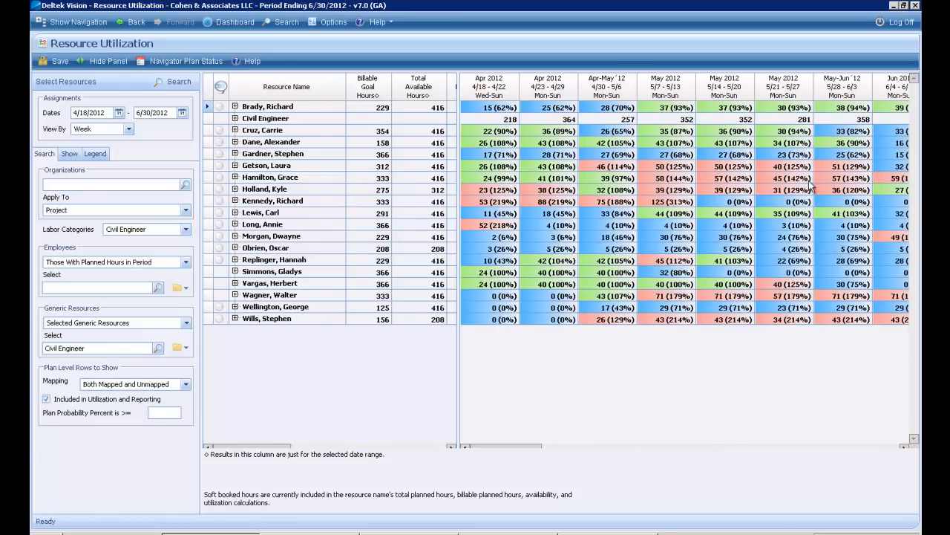
Review the scheduling color legend, enlarge the weekly hours area and inspect the first listed employee's project assignments
click(91, 155)
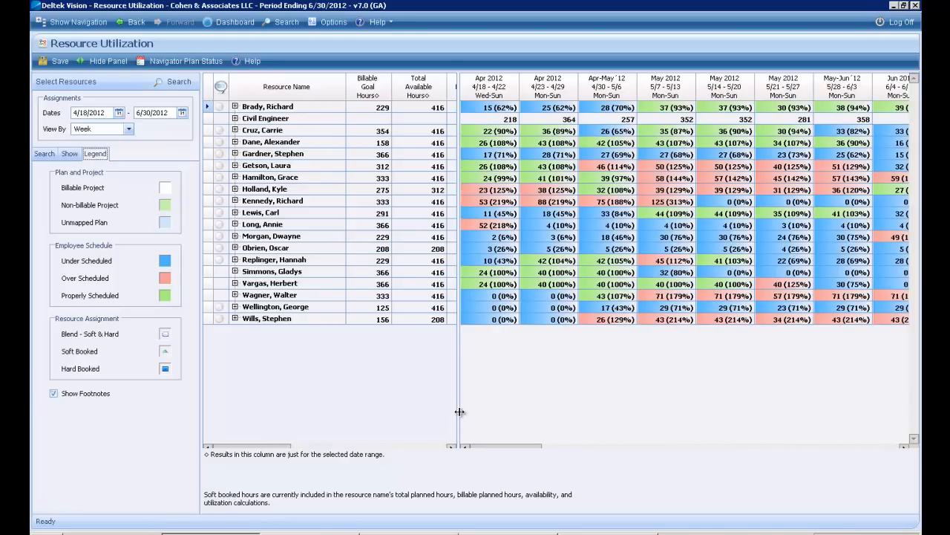
drag(457, 409, 366, 397)
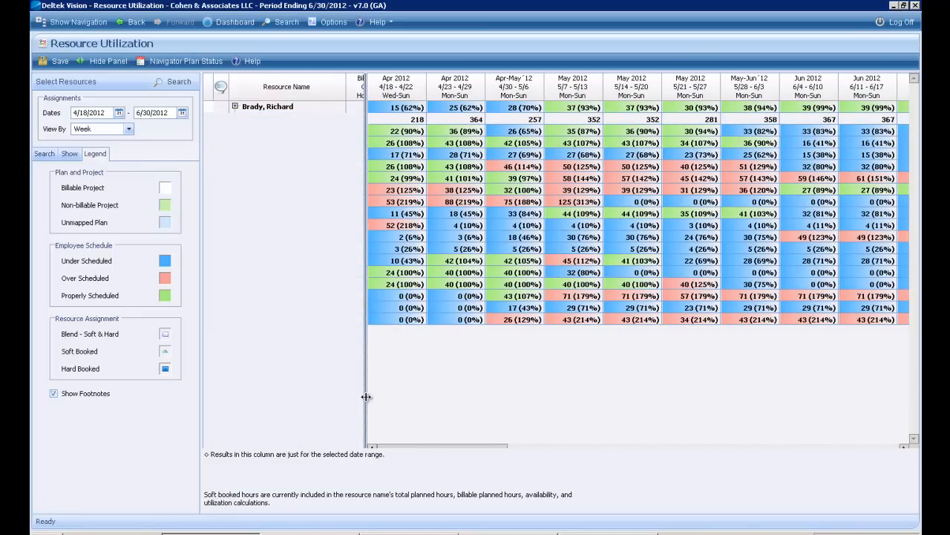
click(236, 108)
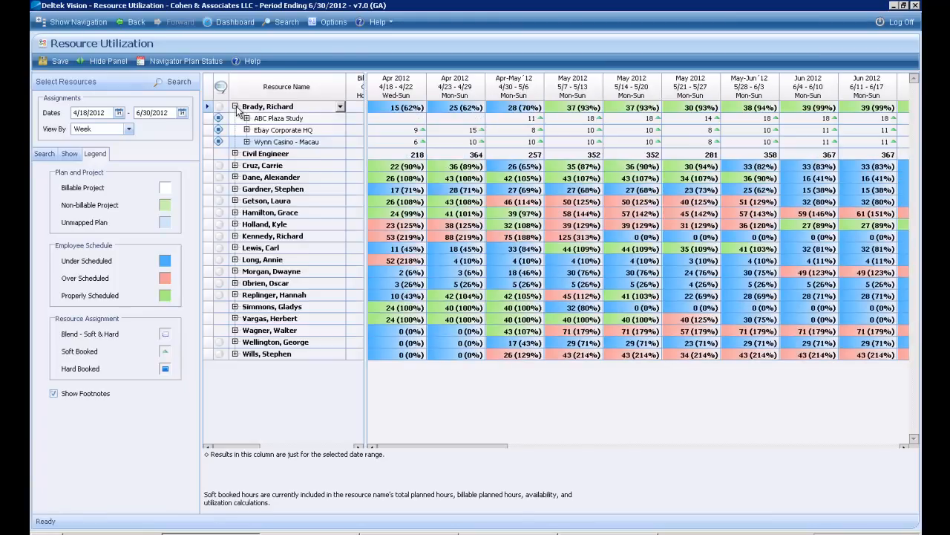
click(236, 108)
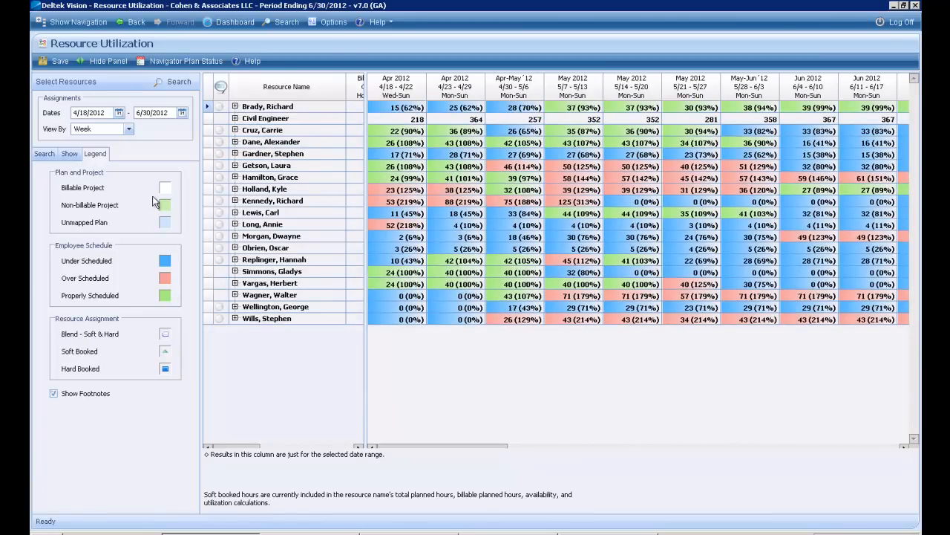
click(45, 154)
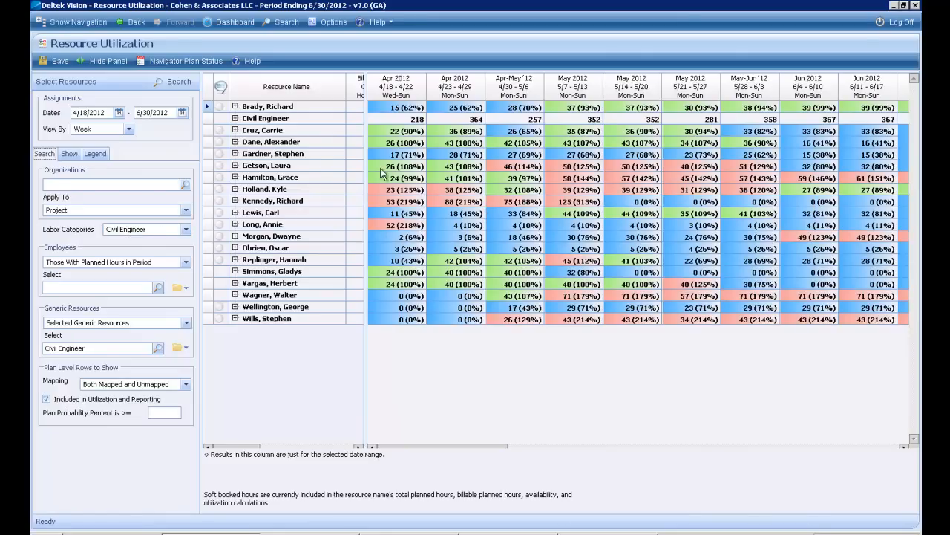
Review the generic Civil Engineer's projects and the employee search criteria for the Adelphi Research Lab hours of 4/18/2012 to 4/22/2012, without reassigning them
click(235, 118)
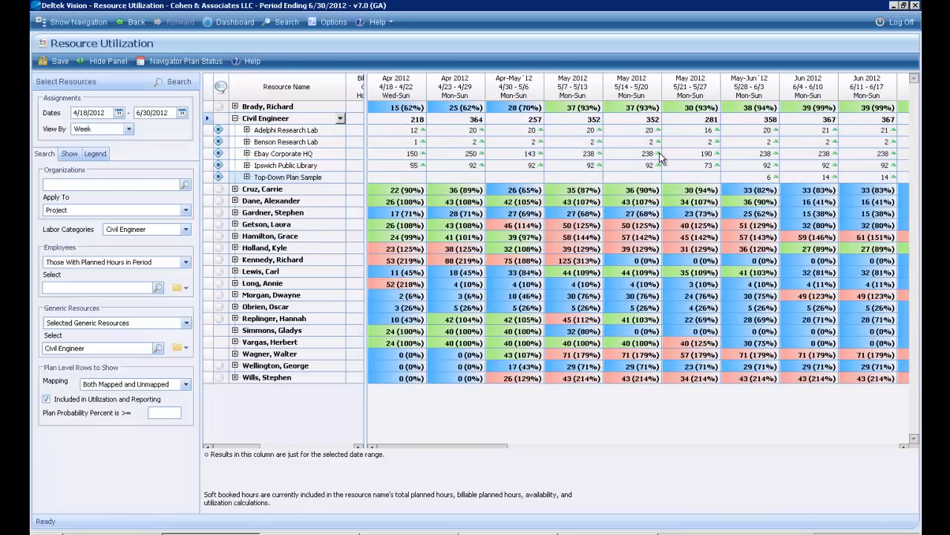
click(398, 130)
click(421, 131)
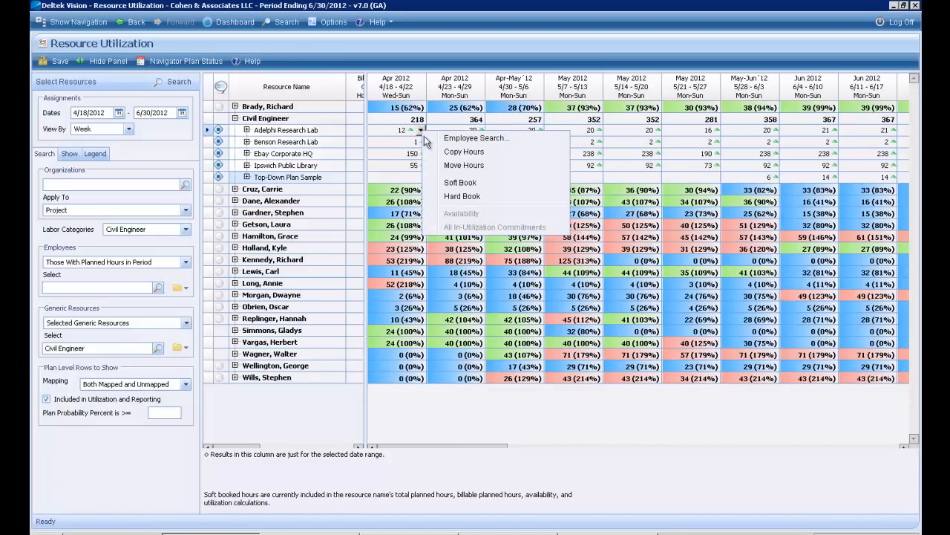
click(475, 138)
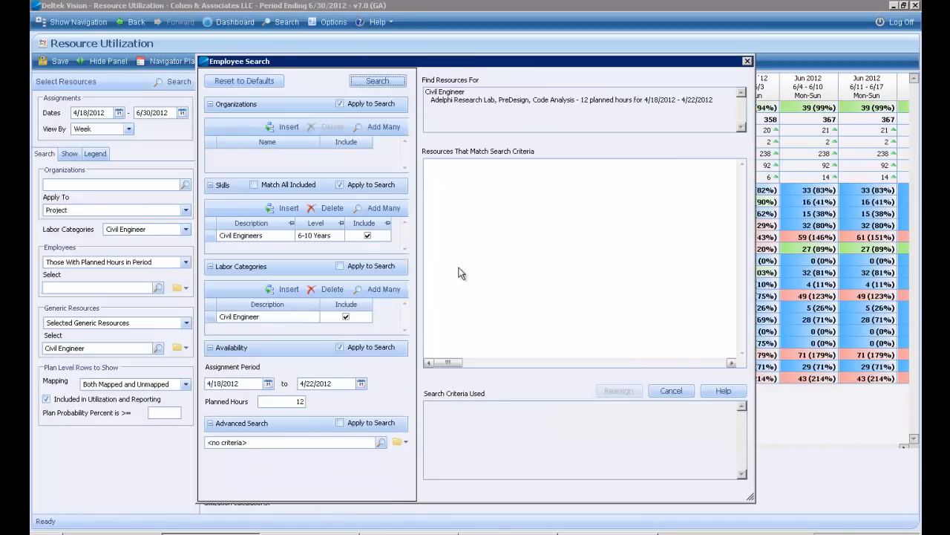
click(678, 390)
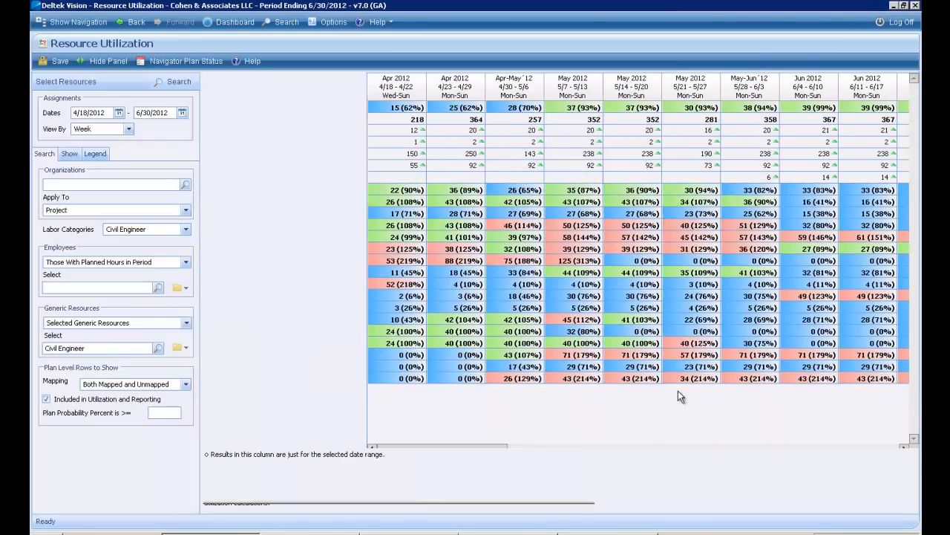
click(235, 118)
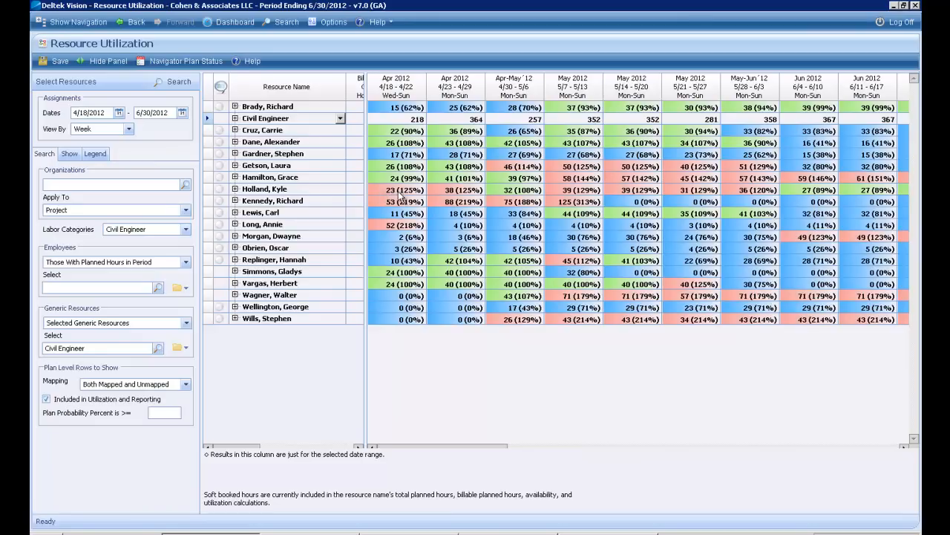
Search for employees to take over the overscheduled employee's Wynn Casino - Macau assignment, excluding the Cohen Assoc Denver organization from the criteria
click(235, 190)
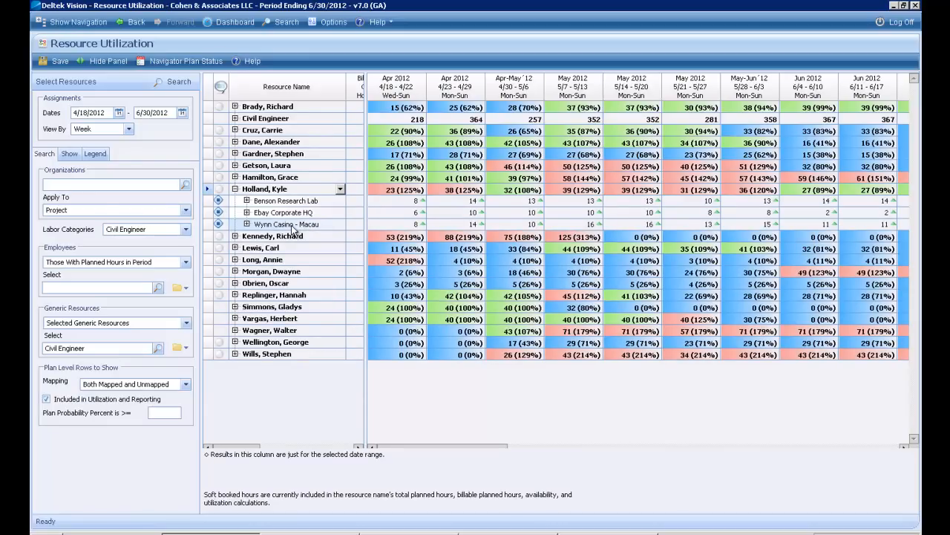
right_click(338, 224)
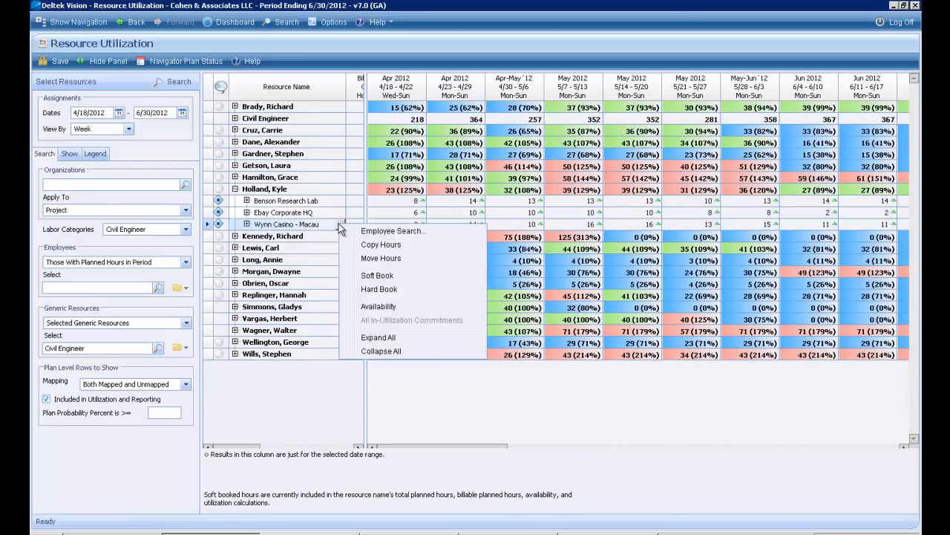
click(375, 232)
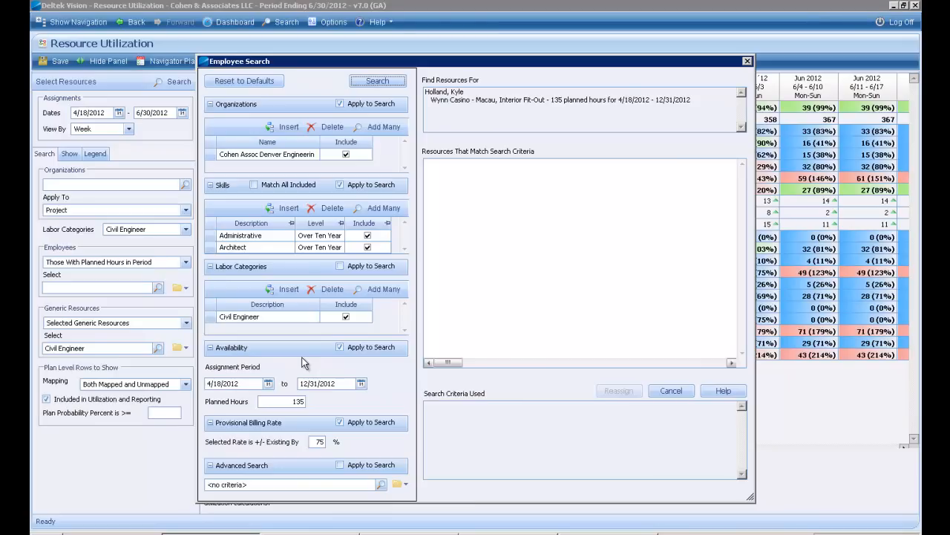
click(348, 157)
click(347, 155)
click(383, 83)
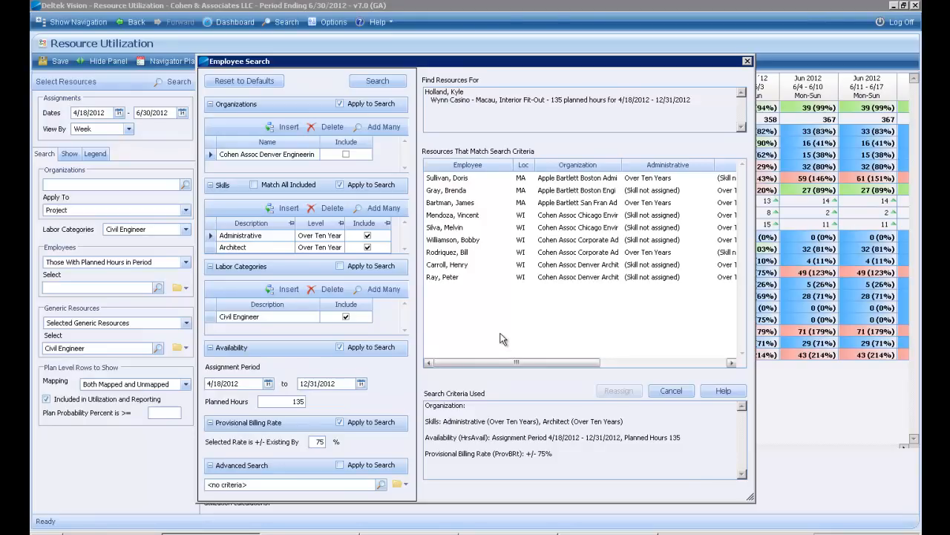
Reassign the Wynn Casino - Macau hours to the first matching employee and save the resource utilization changes
click(460, 181)
click(619, 392)
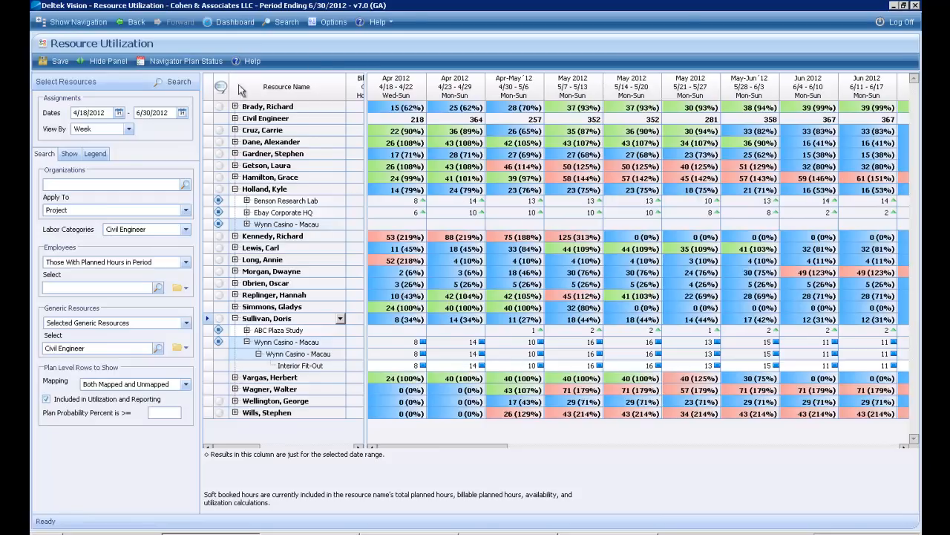
click(52, 61)
Open Generic Resource Assignments and retrieve the Architect assignments for 1/1/2011 to 4/30/2011
click(78, 21)
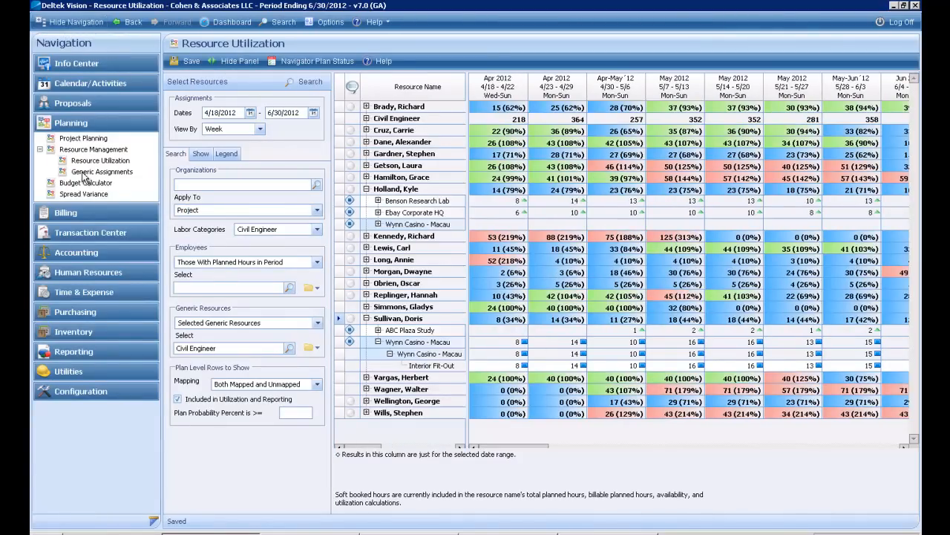
click(98, 173)
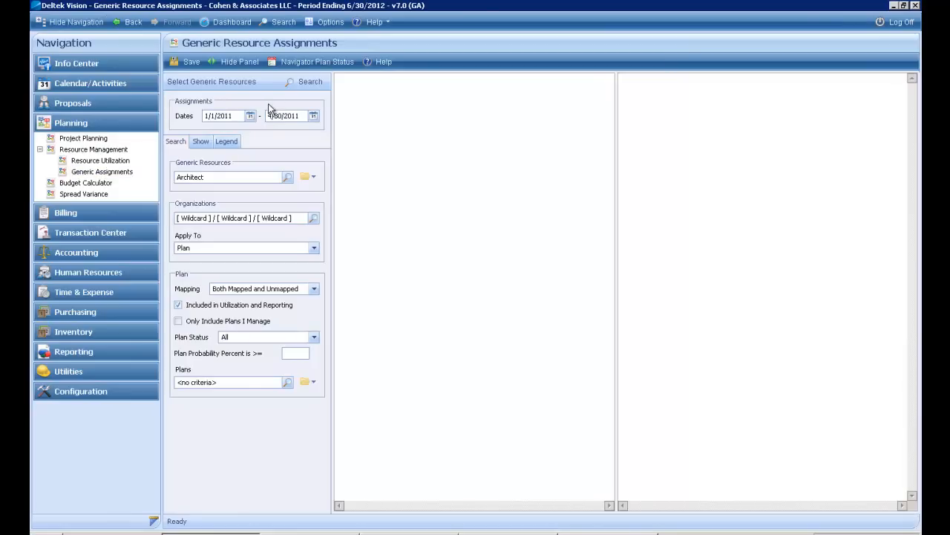
click(309, 80)
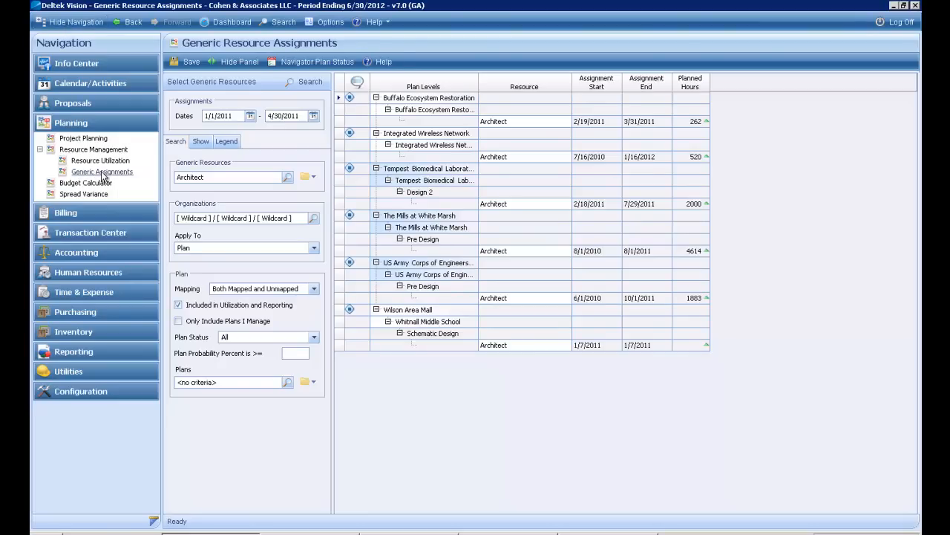
click(60, 21)
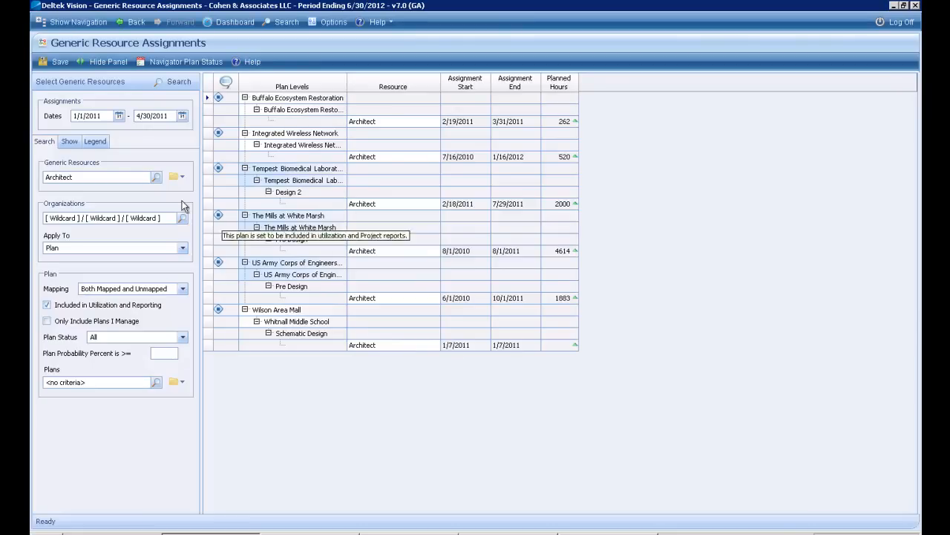
Clear the Architect criterion and retrieve the assignments of all generic resources
double_click(59, 177)
key(BackSpace)
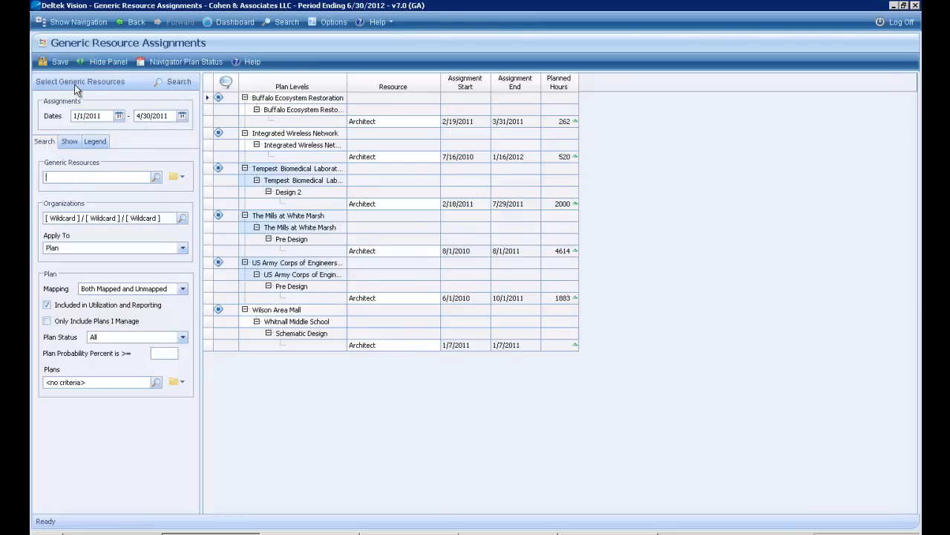
click(173, 83)
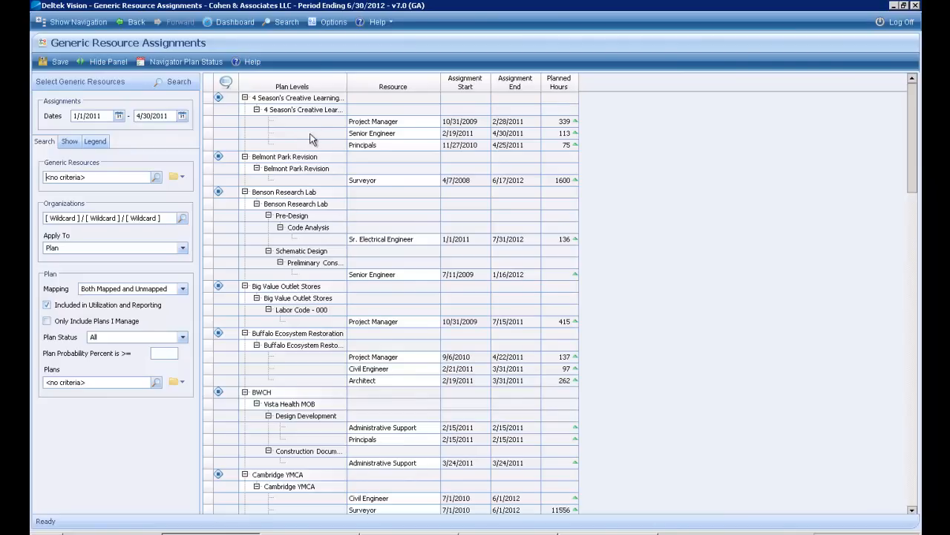
Search for employees matching the 4 Season's Creative Learning Center's Project Manager assignment and reassign its hours to the employee found
click(409, 121)
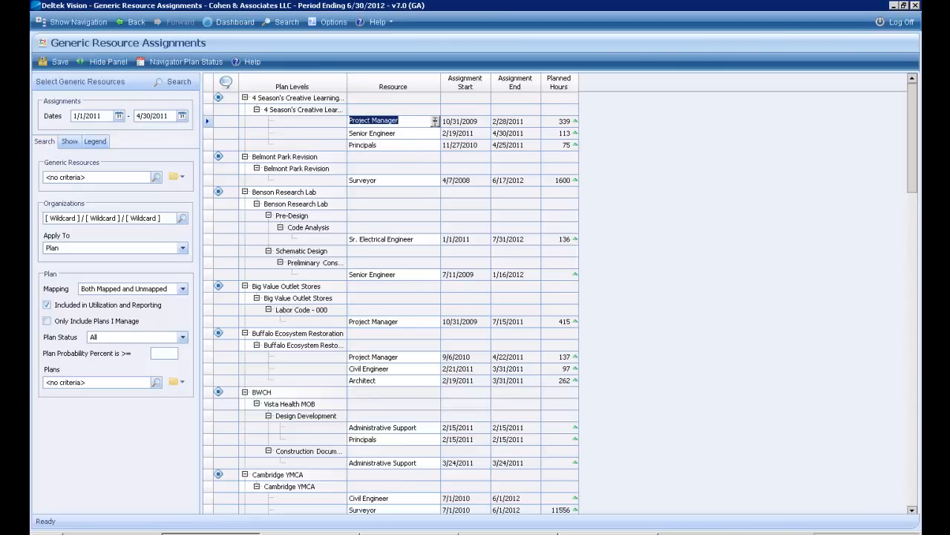
click(435, 121)
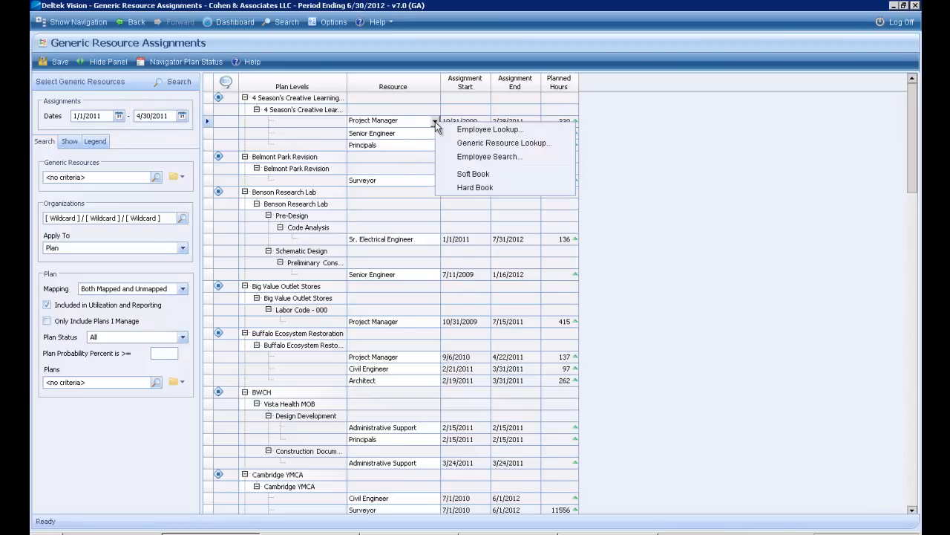
click(476, 157)
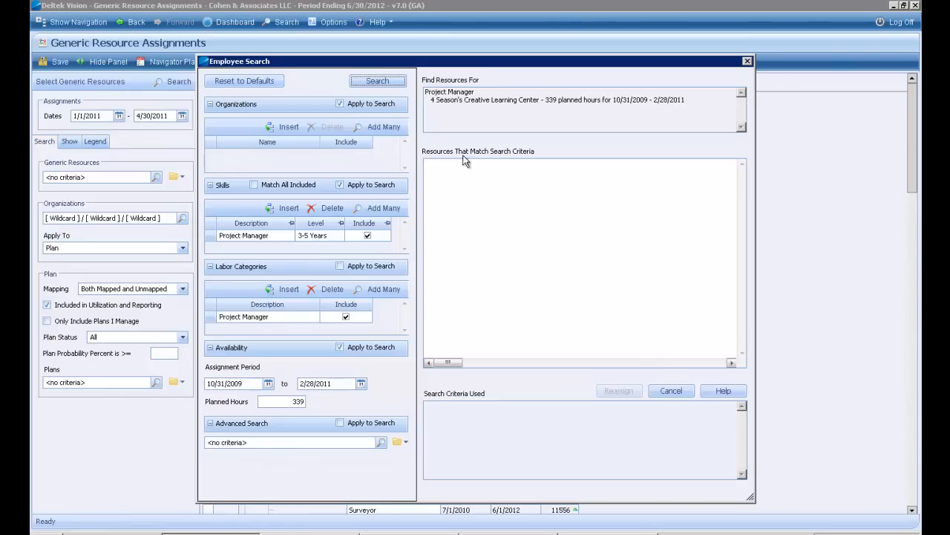
click(380, 83)
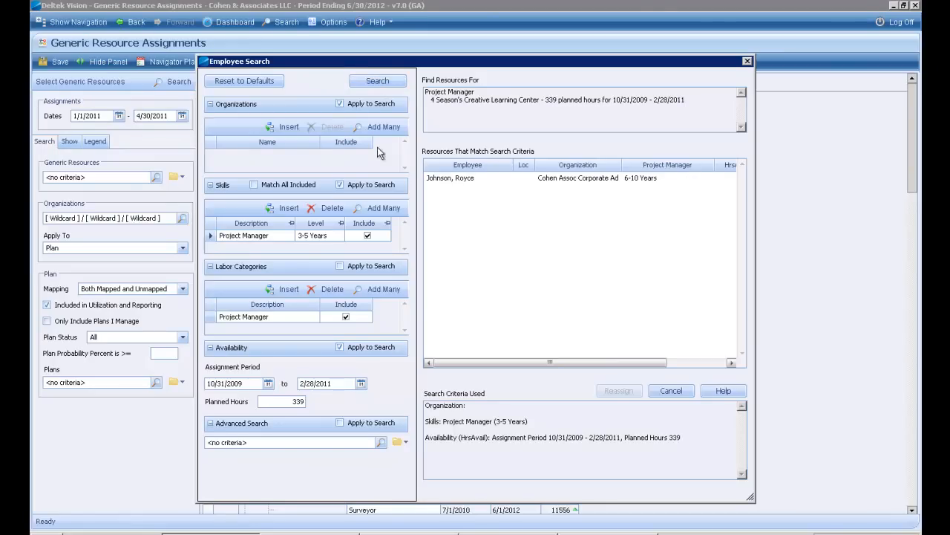
click(464, 180)
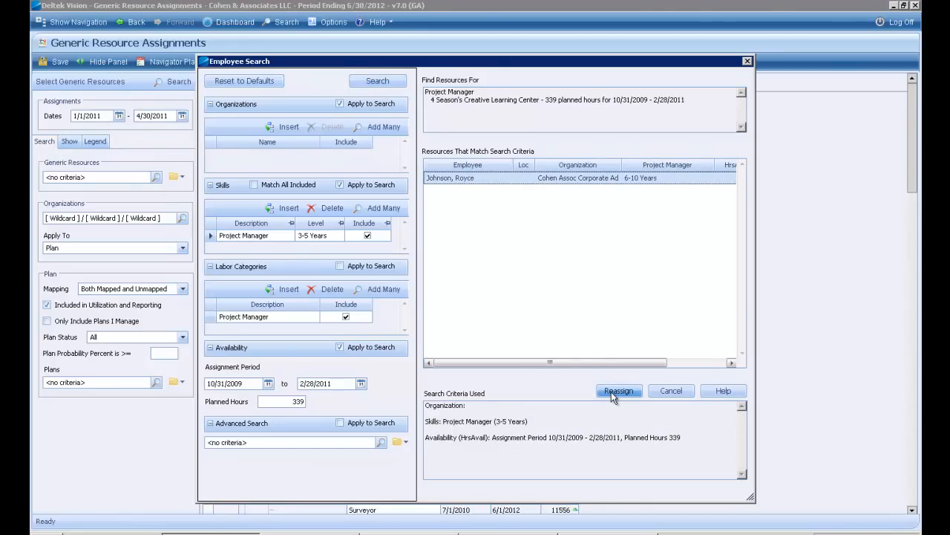
click(614, 394)
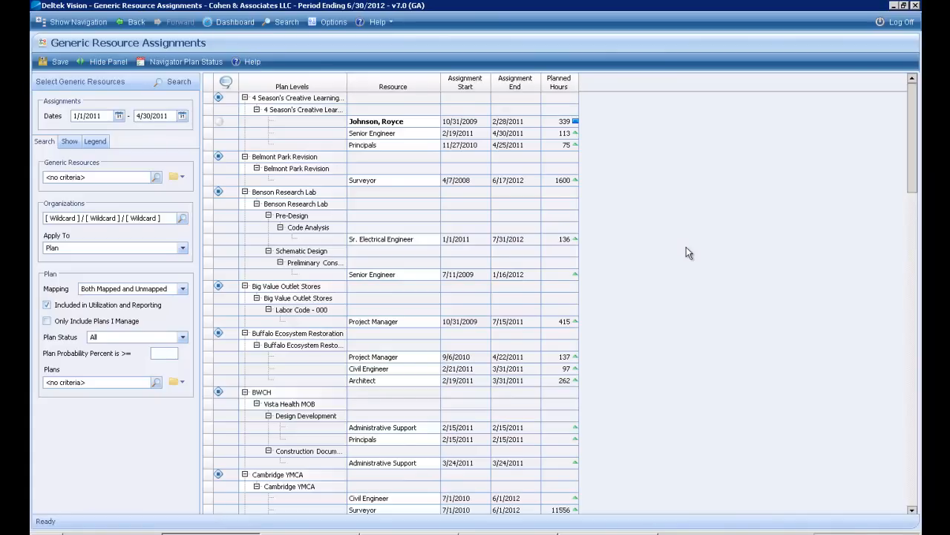
Open the timesheet for the period ending 12/19/2012 and copy the planned project line into it from Planning
click(60, 22)
click(93, 292)
click(77, 307)
click(489, 308)
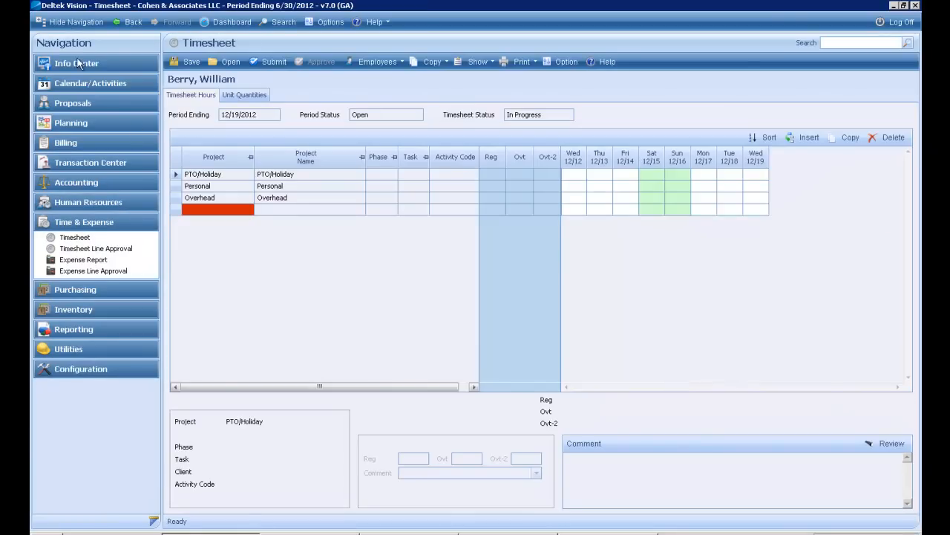
click(63, 22)
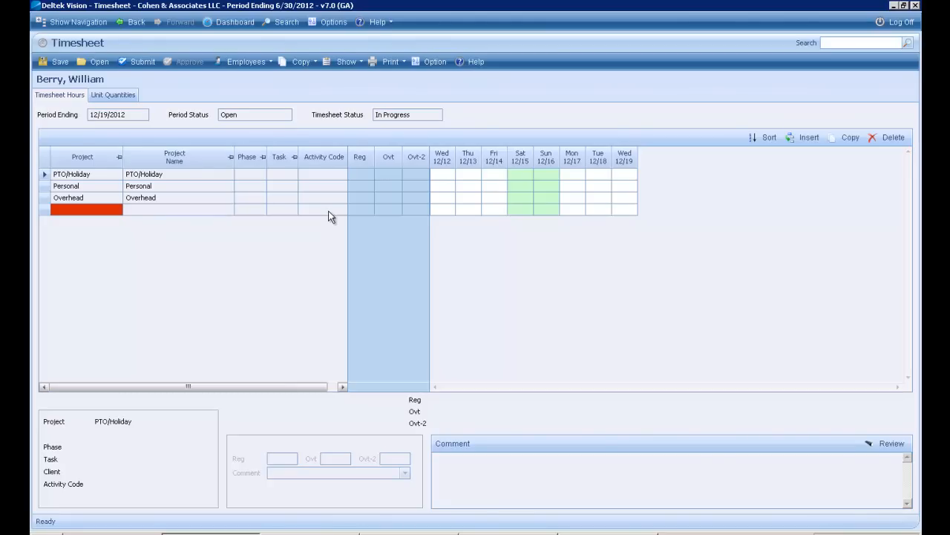
click(307, 62)
click(315, 92)
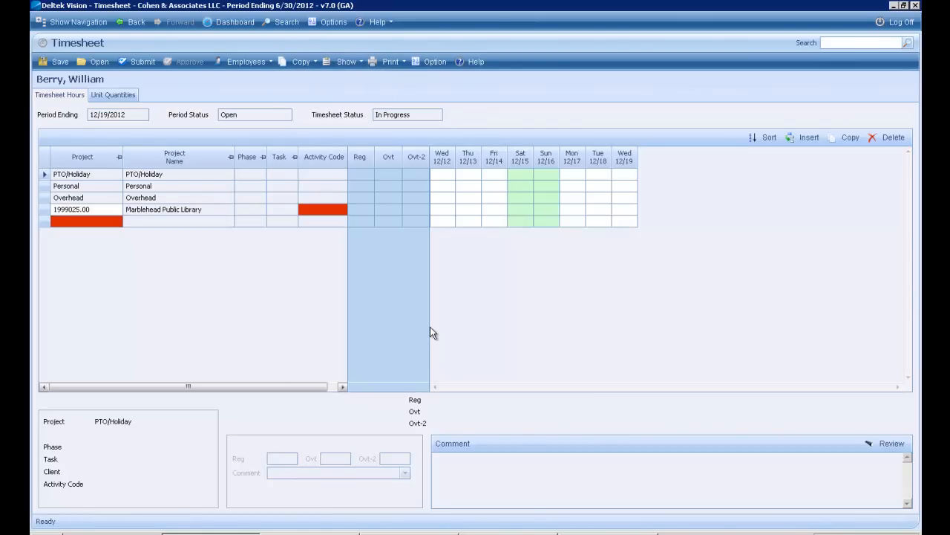
Review the planned hours of the Marblehead Public Library line, including job-to-date, remaining and this period's hours
click(68, 211)
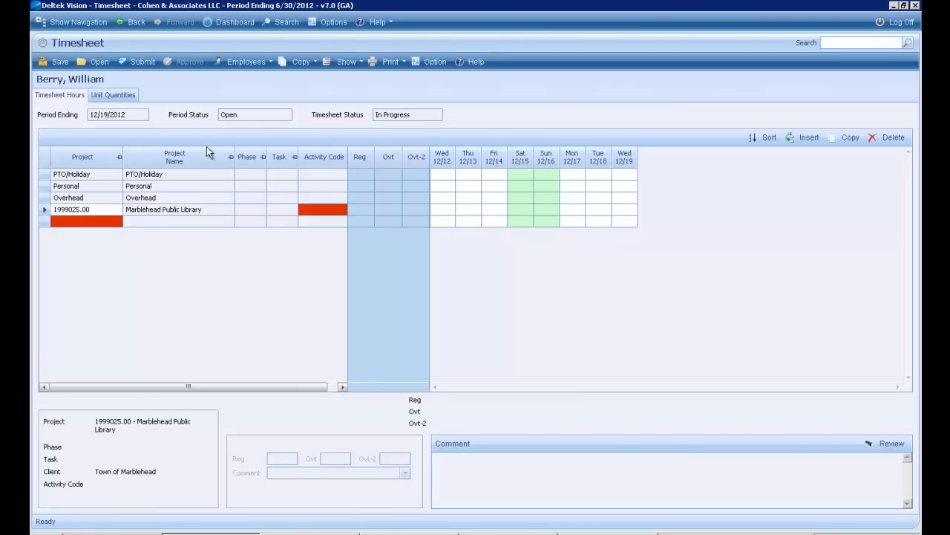
click(358, 58)
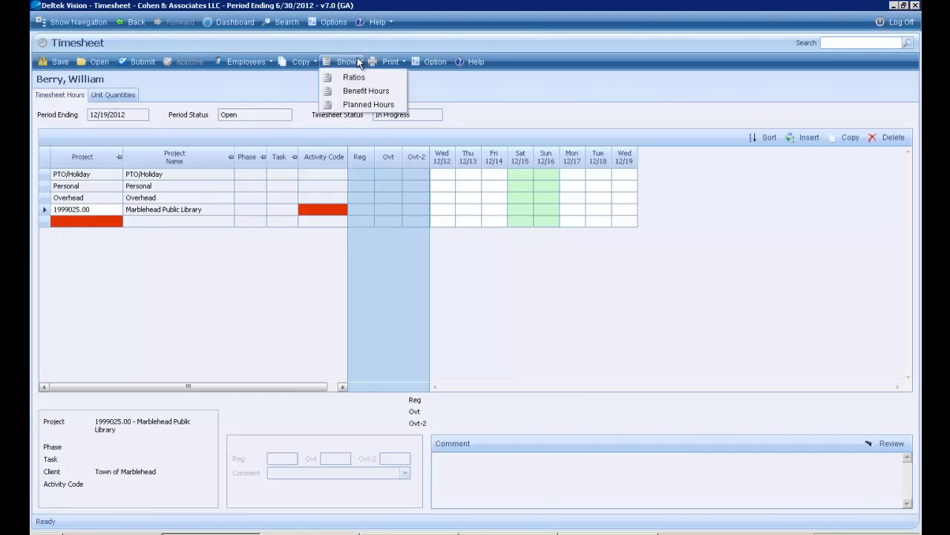
click(358, 105)
click(510, 303)
drag(511, 305, 641, 305)
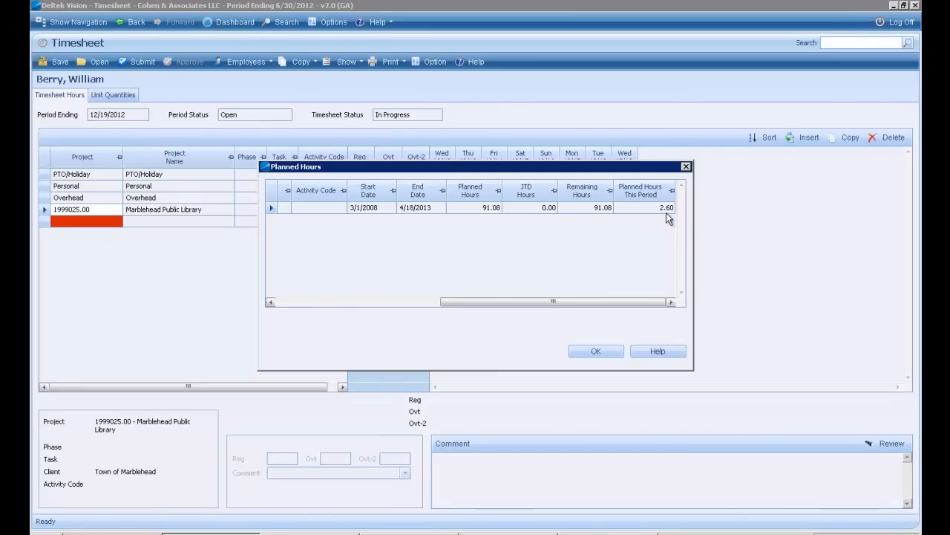
click(339, 302)
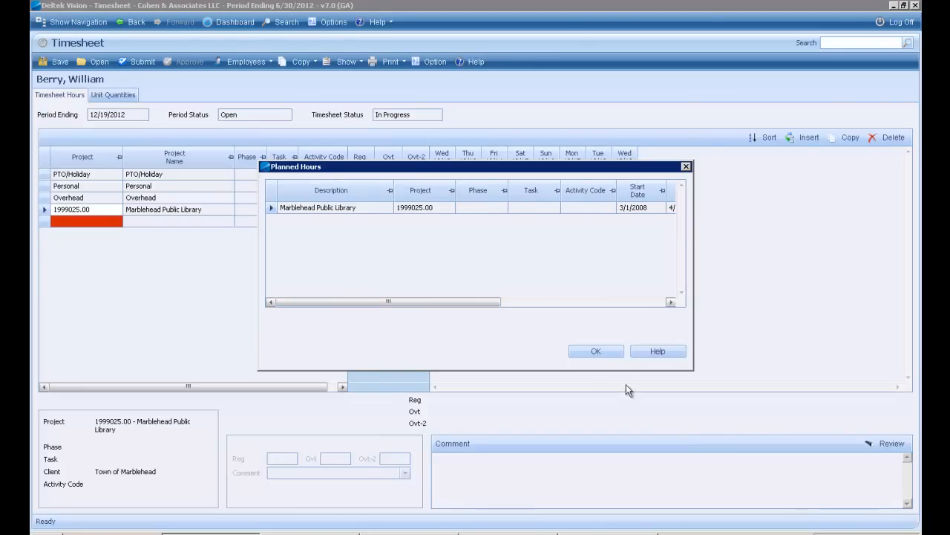
click(590, 353)
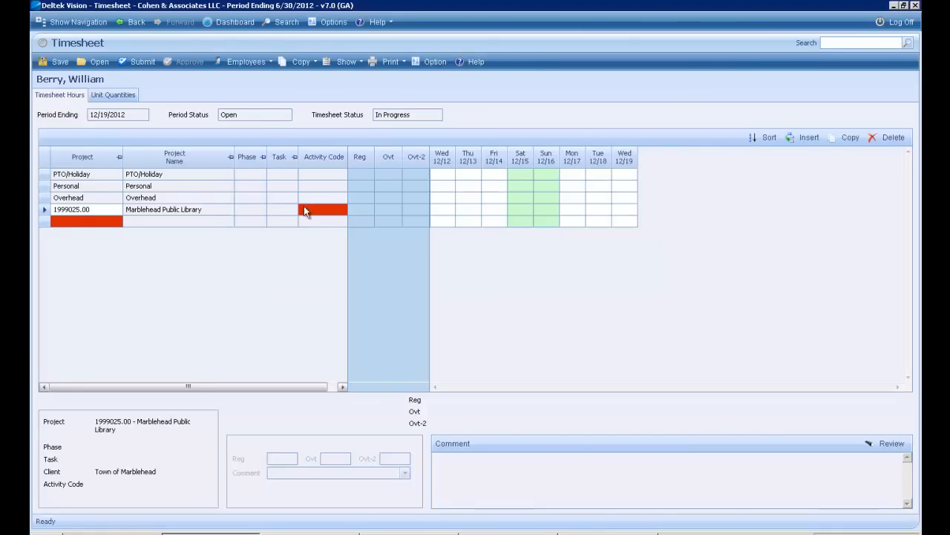
Set the Marblehead Public Library line's activity code to 025, Project Auth. / Senior Engineer
click(320, 210)
click(341, 210)
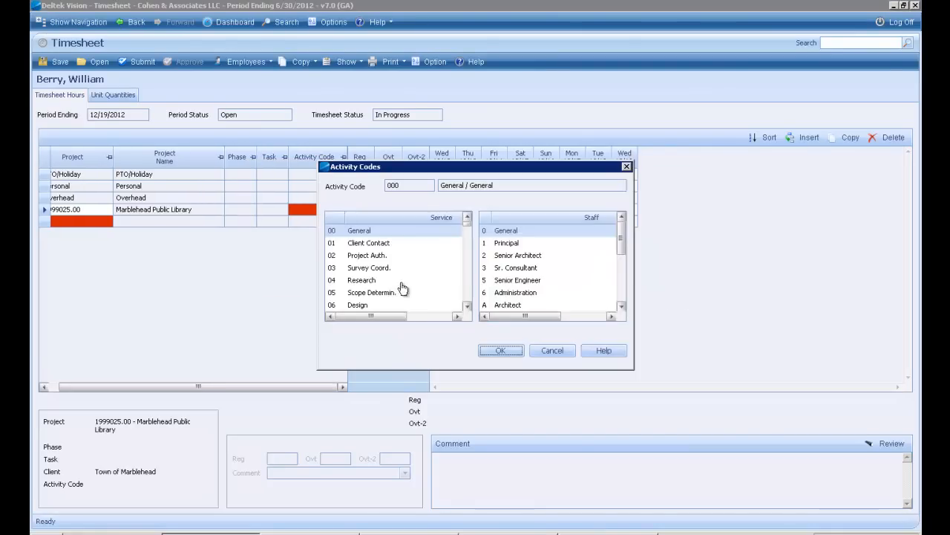
click(364, 256)
click(514, 280)
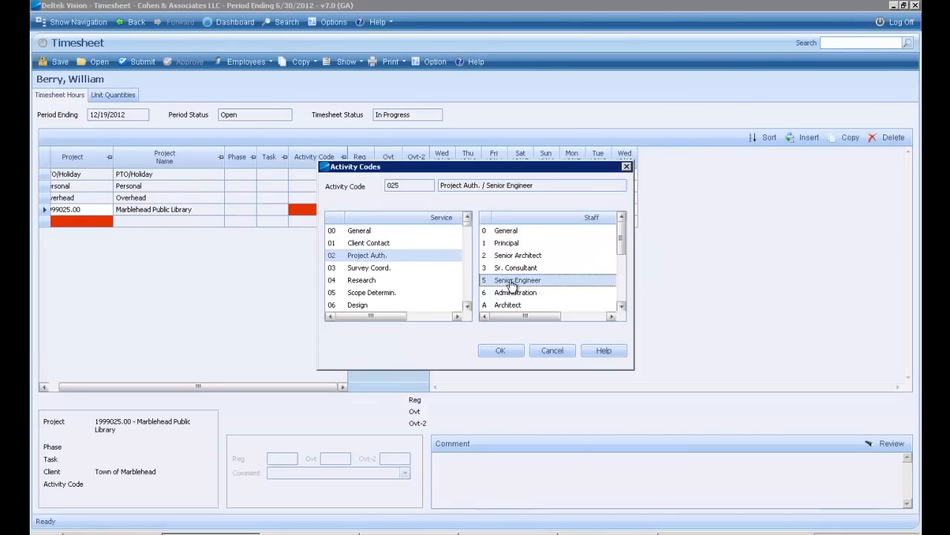
click(497, 351)
Enter 8 hours on the Marblehead Public Library line for each weekday from 12/12 to 12/19, skipping the weekend
click(443, 208)
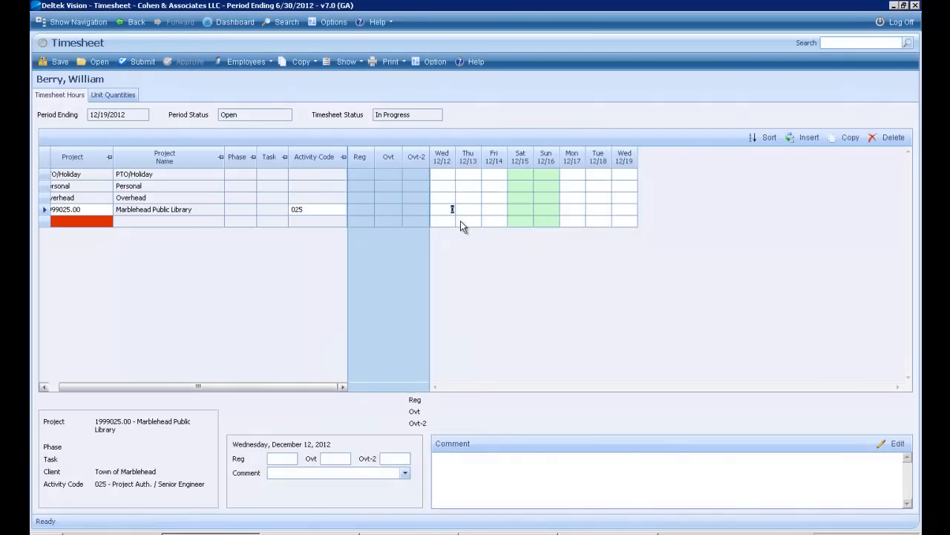
text(8)
key(Tab)
text(8)
key(Tab)
text(8)
key(Tab)
key(Tab)
key(Tab)
text(8)
key(Tab)
text(8)
key(Tab)
text(8)
key(Tab)
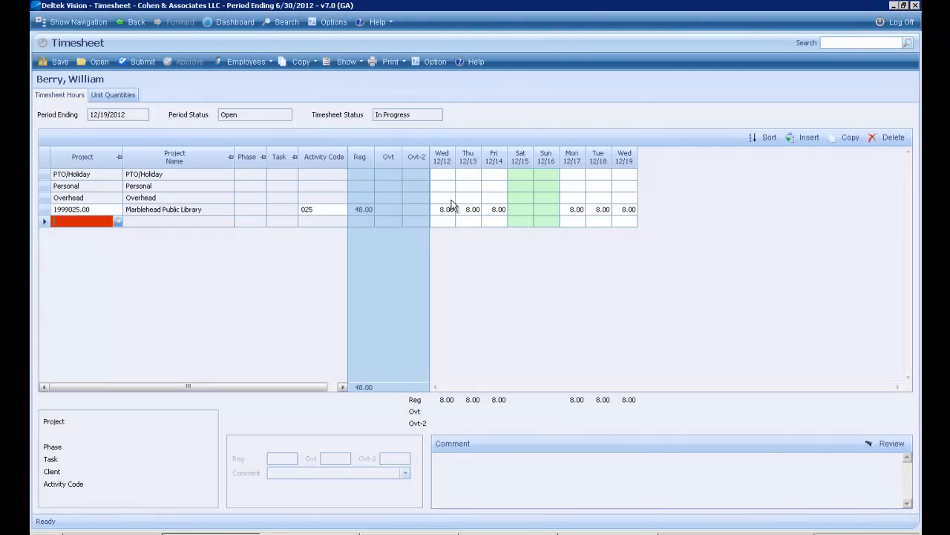
Add 2 overtime hours to the Marblehead Public Library line for Wednesday 12/12 and submit the timesheet
click(446, 210)
click(335, 458)
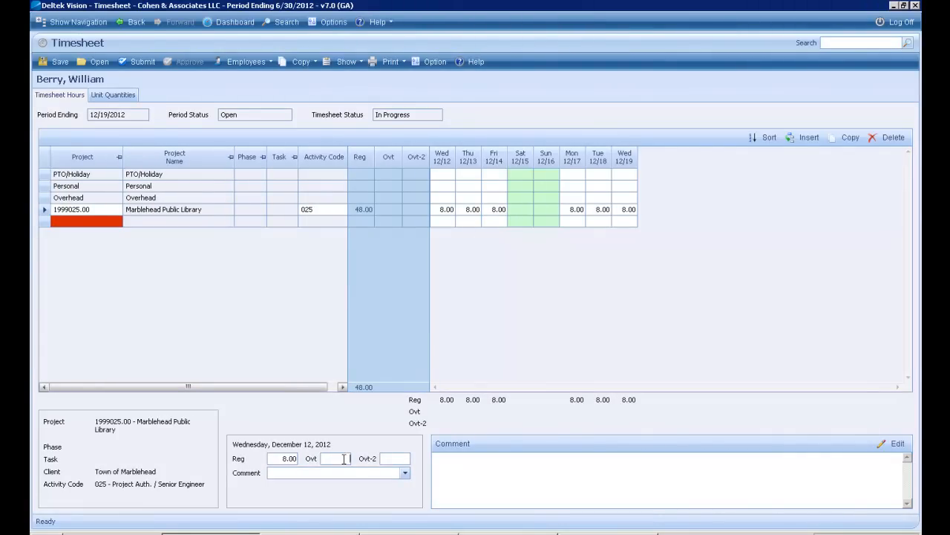
text(2)
key(Tab)
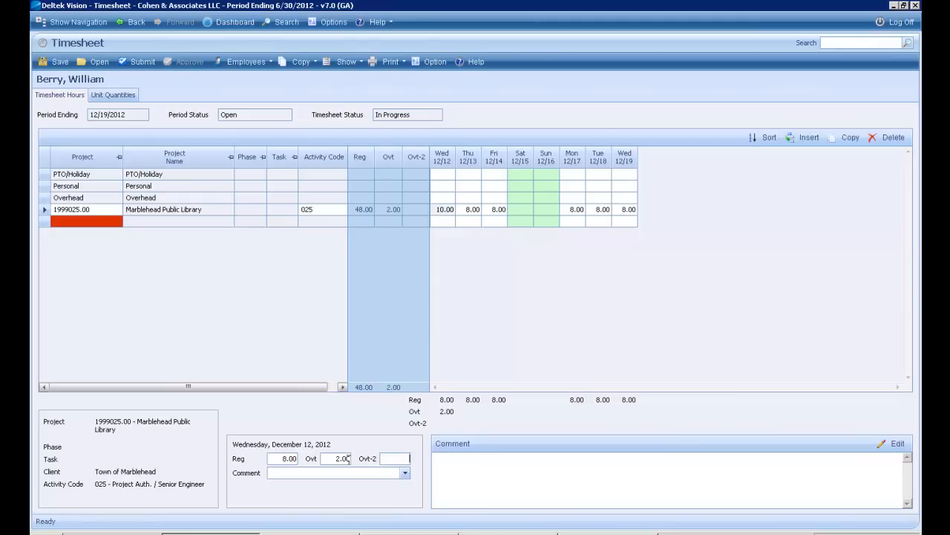
click(406, 474)
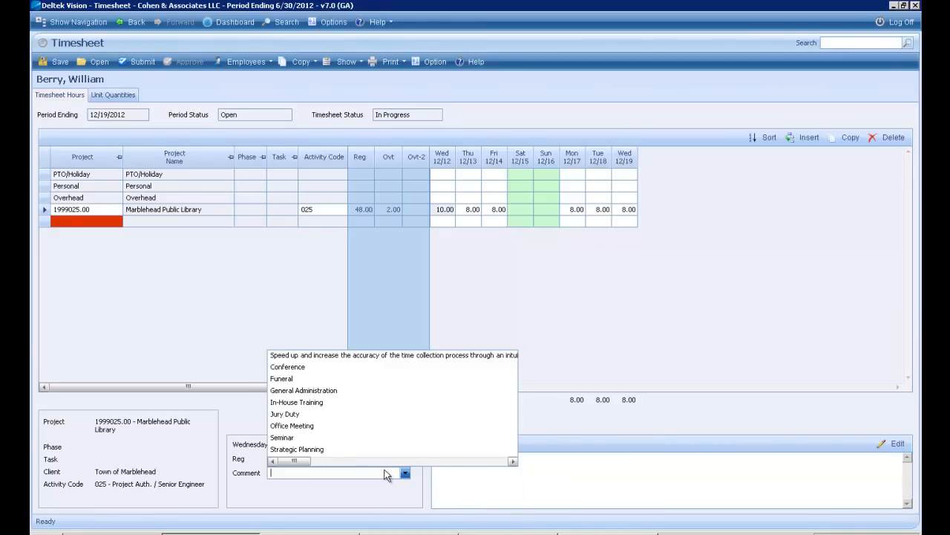
click(579, 486)
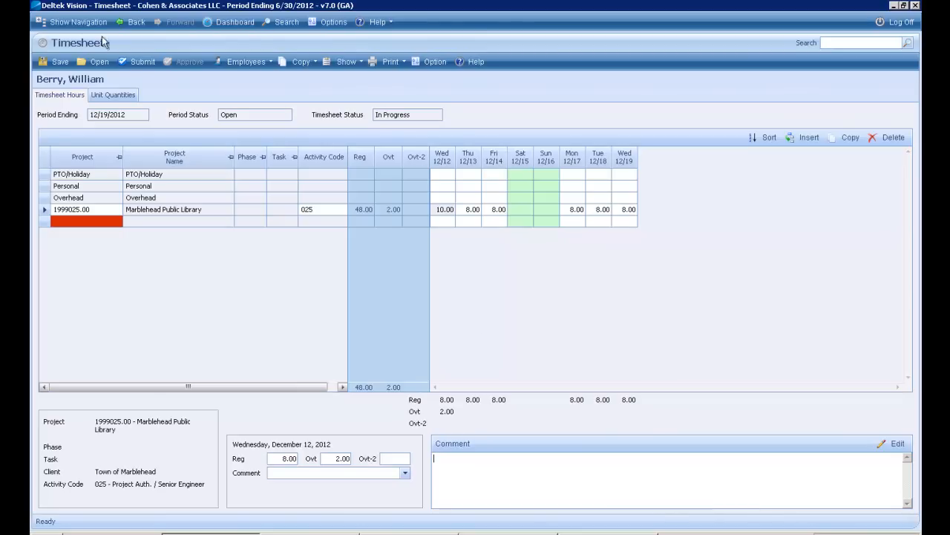
click(138, 63)
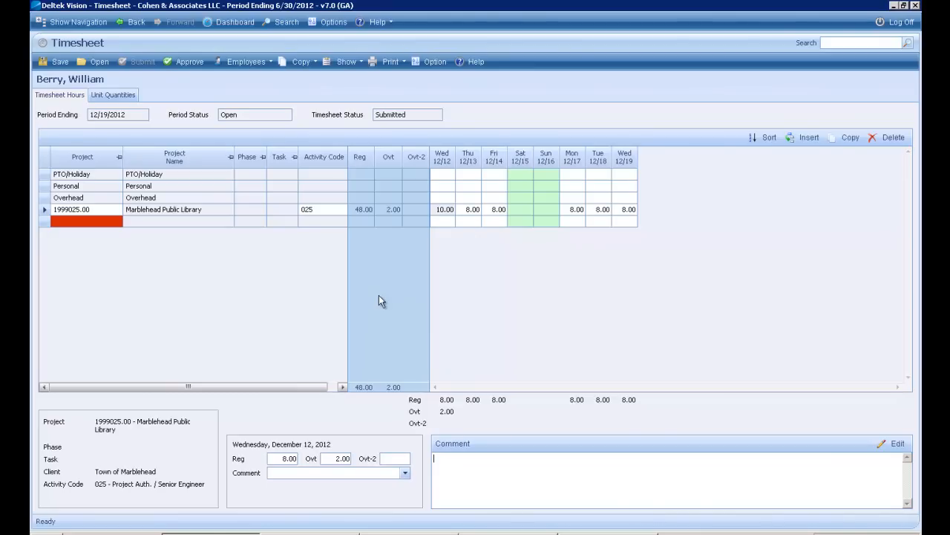
List the employee timesheets for the period ending 12/19/2012 and filter them to Submitted only
click(248, 62)
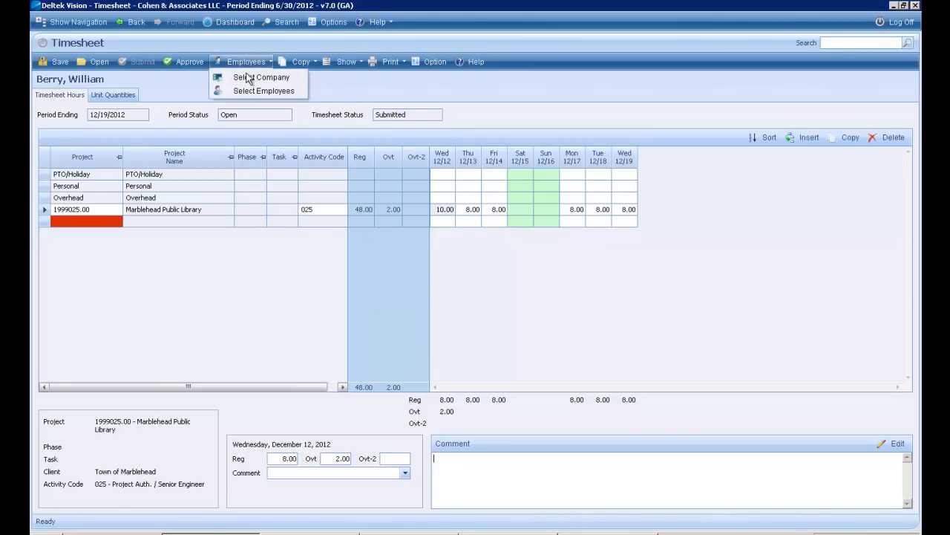
click(254, 95)
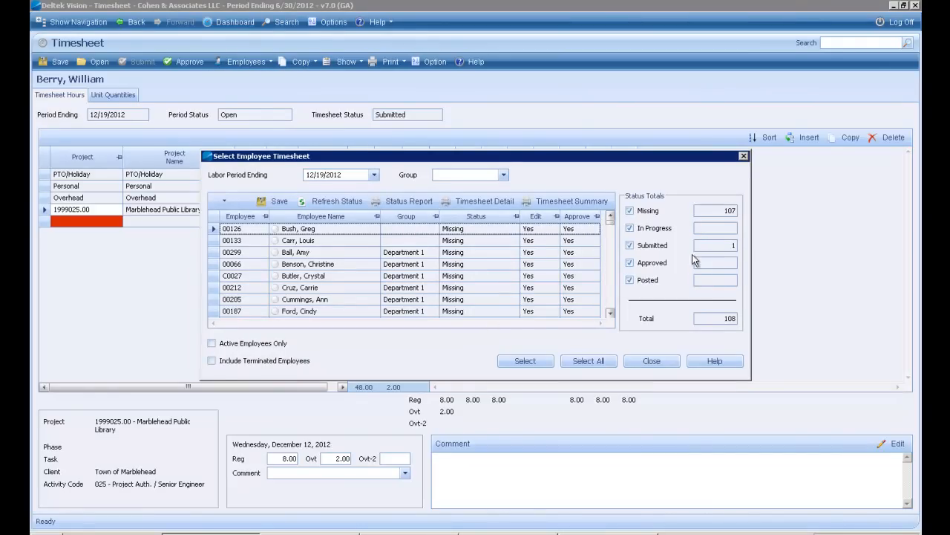
click(630, 211)
click(630, 228)
click(631, 263)
click(631, 279)
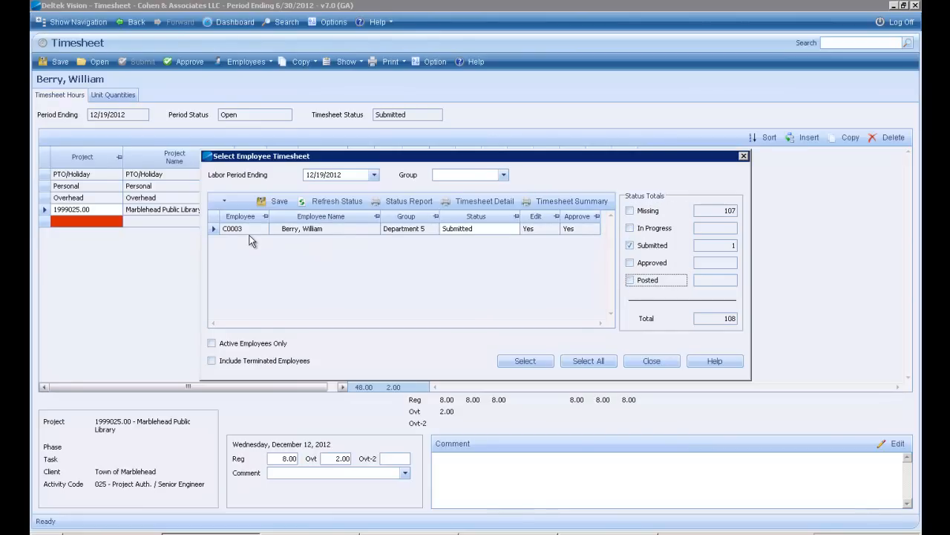
Include the Missing, In Progress, Approved and Posted statuses in the employee timesheet list again and close it
click(632, 211)
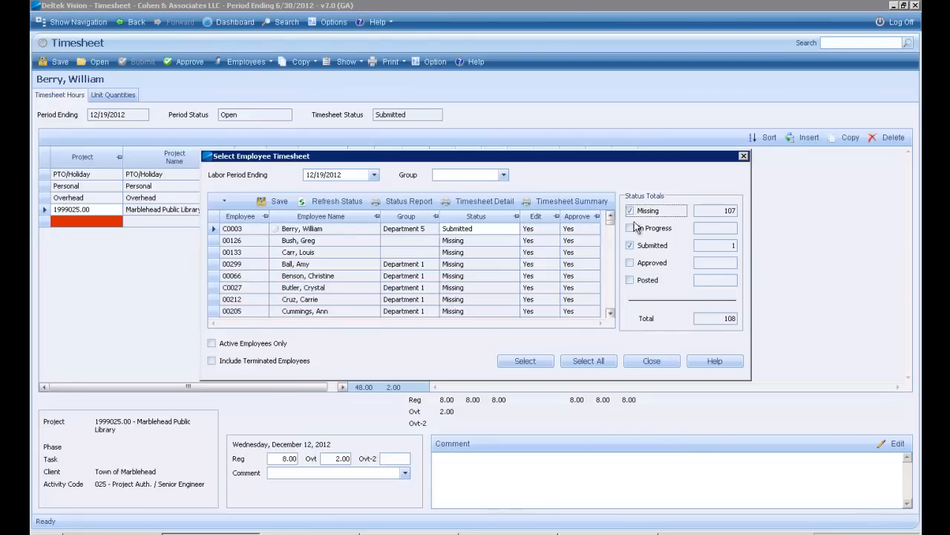
click(630, 228)
click(630, 263)
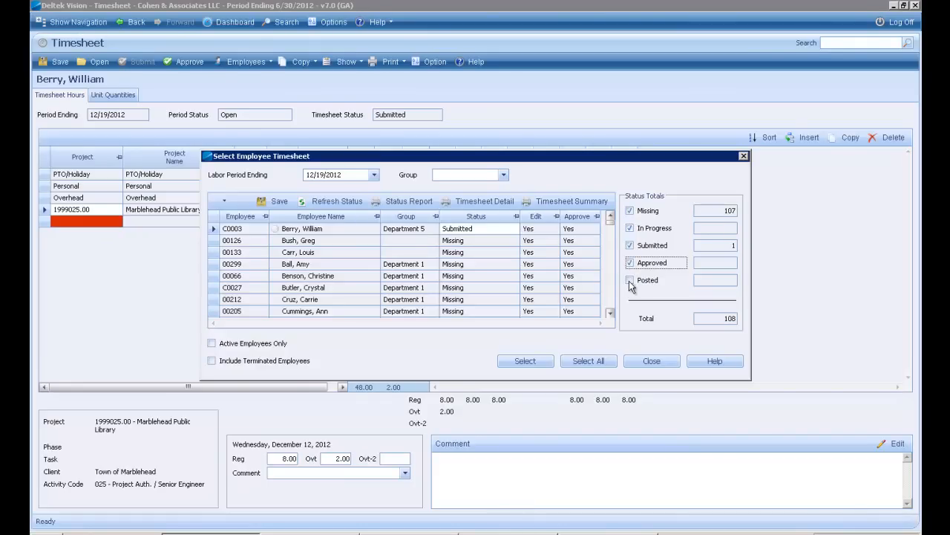
click(629, 281)
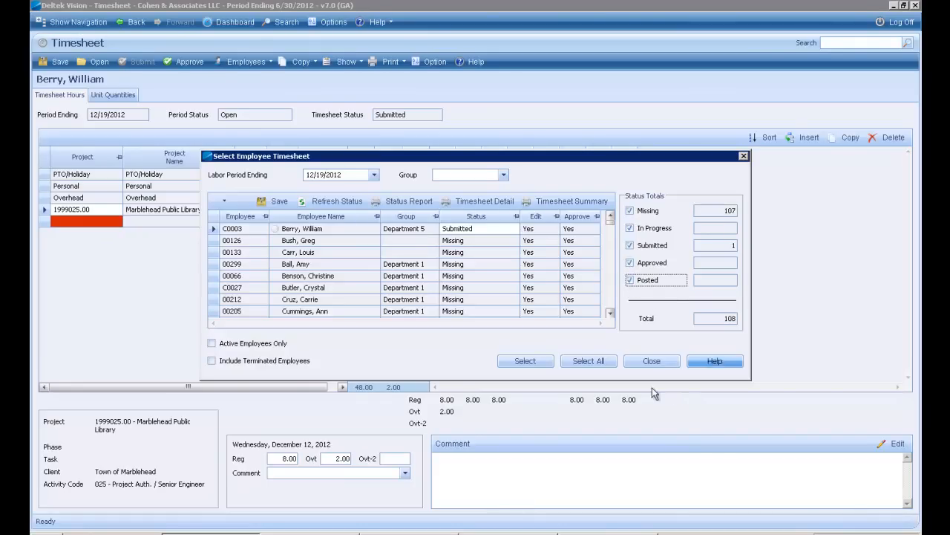
click(650, 363)
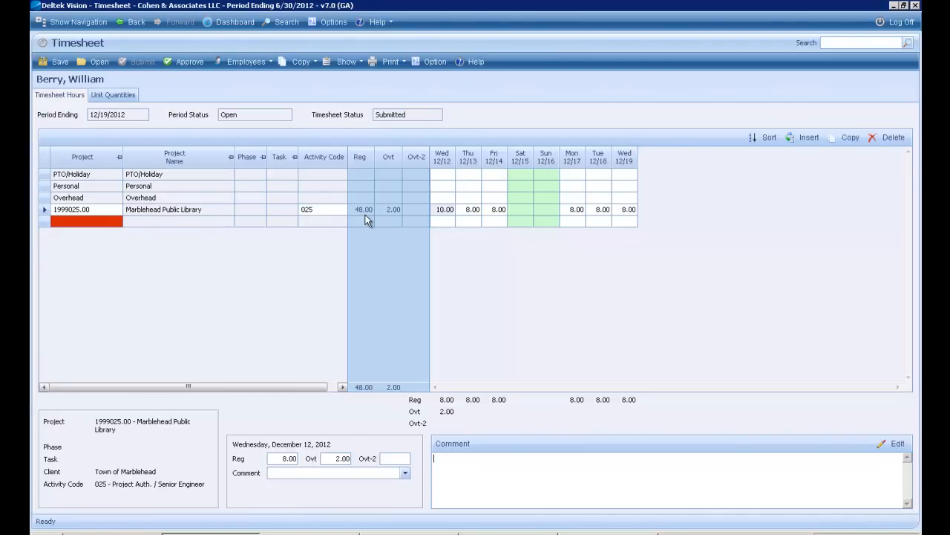
Copy the project lines from the prior timesheet of 5/16/2012 to 5/22/2012 into the current timesheet
click(303, 63)
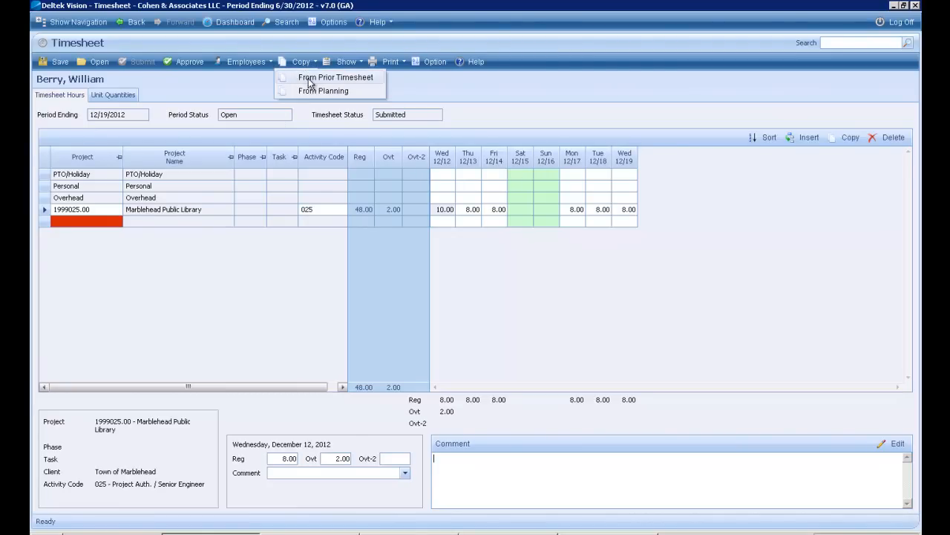
click(308, 77)
click(496, 276)
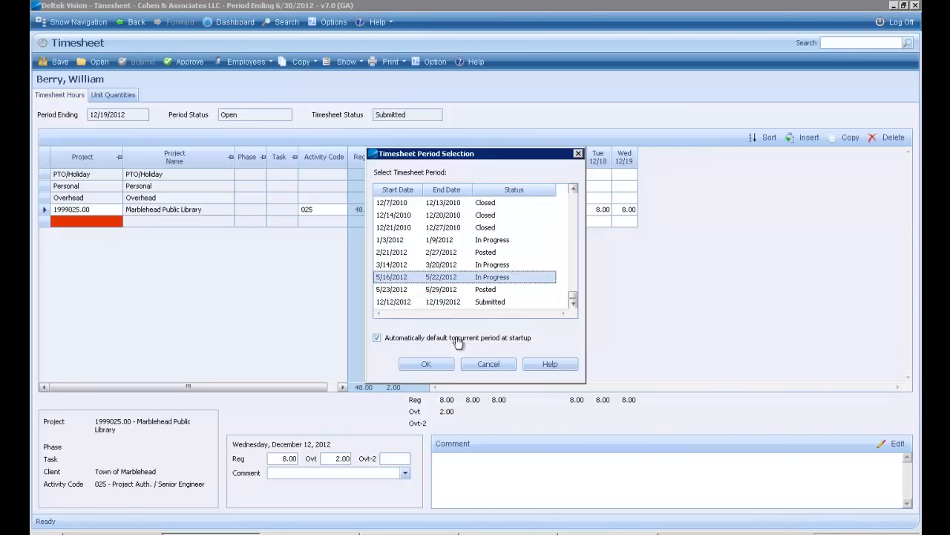
click(426, 364)
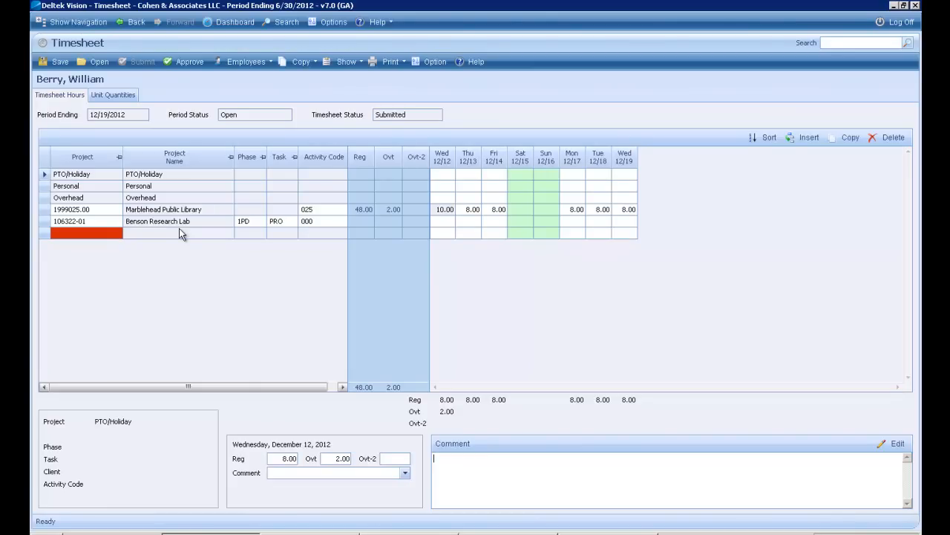
Save the timesheet changes and view the ratios for the period ending 12/19/2012
click(349, 63)
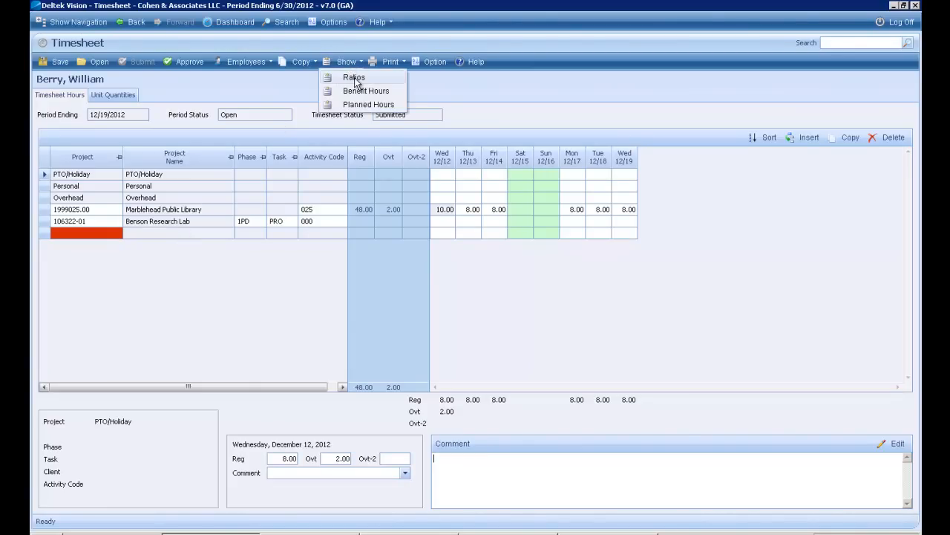
click(352, 87)
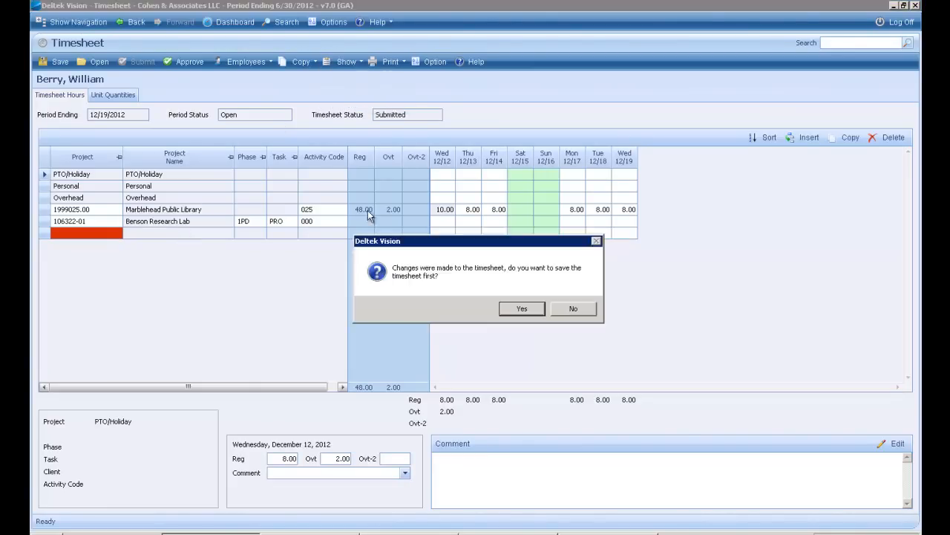
click(527, 310)
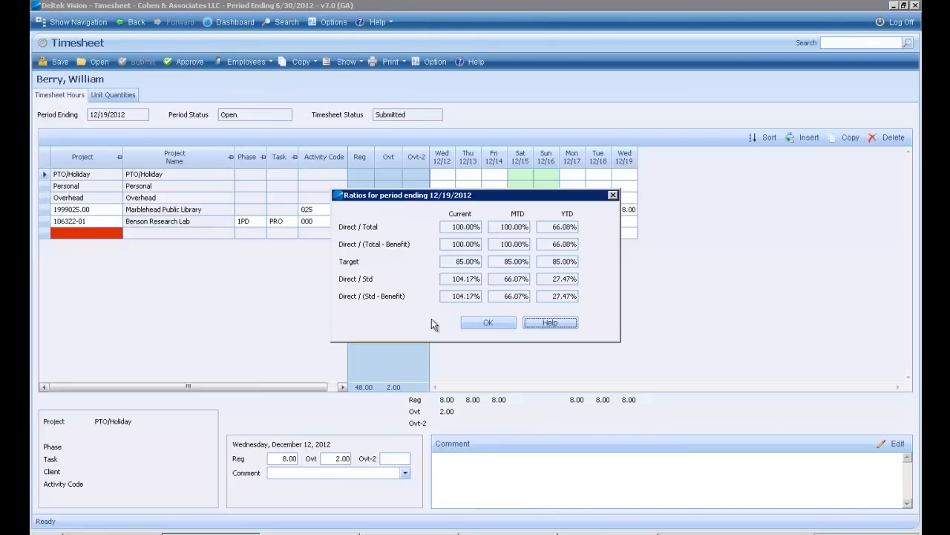
click(488, 323)
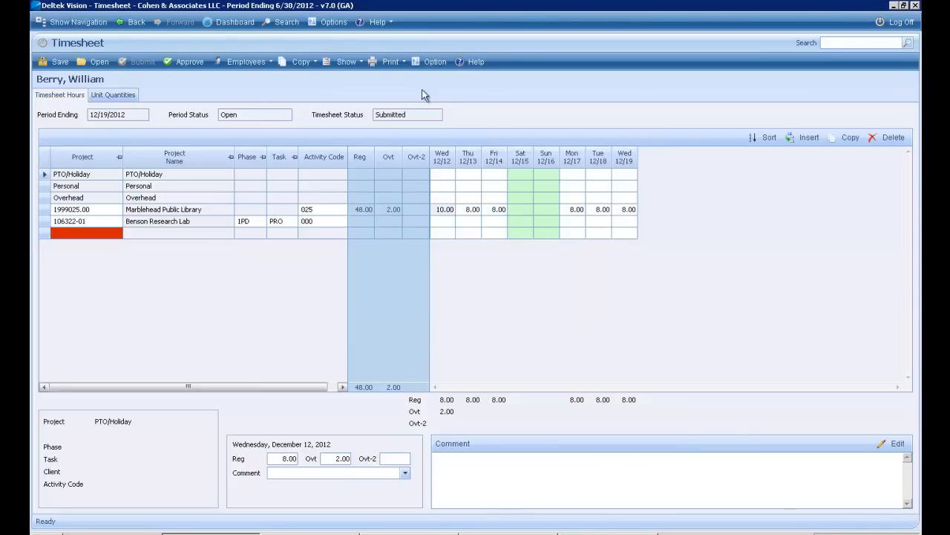
View the employee's sick and vacation benefit hours from the timesheet
click(348, 62)
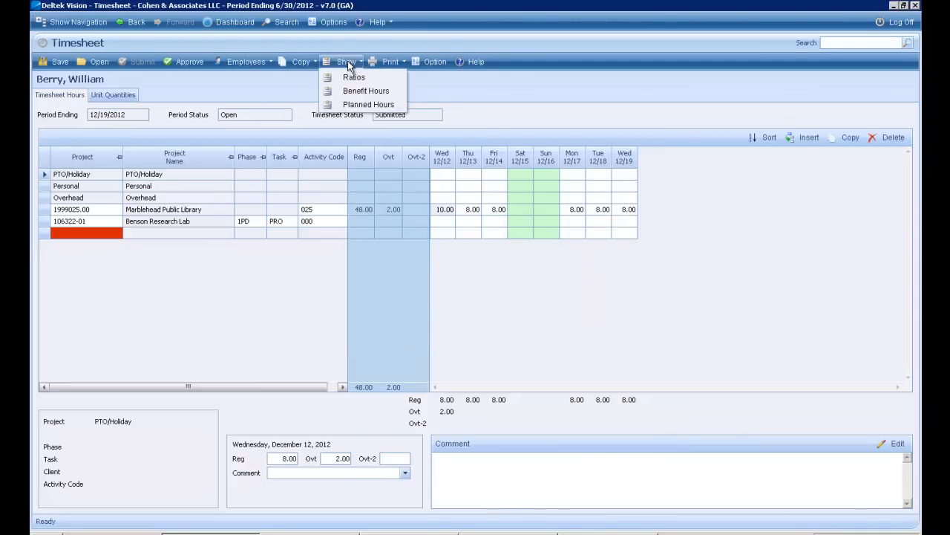
click(363, 104)
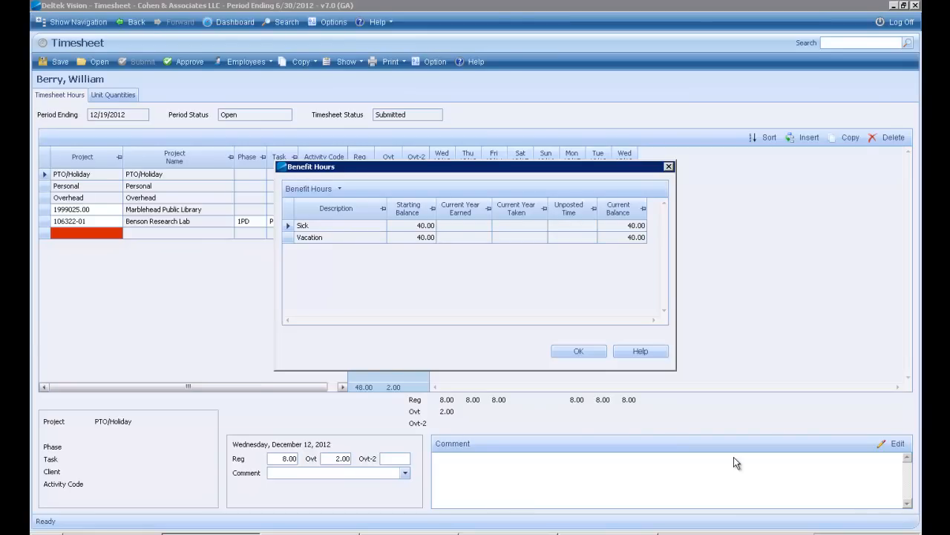
click(574, 354)
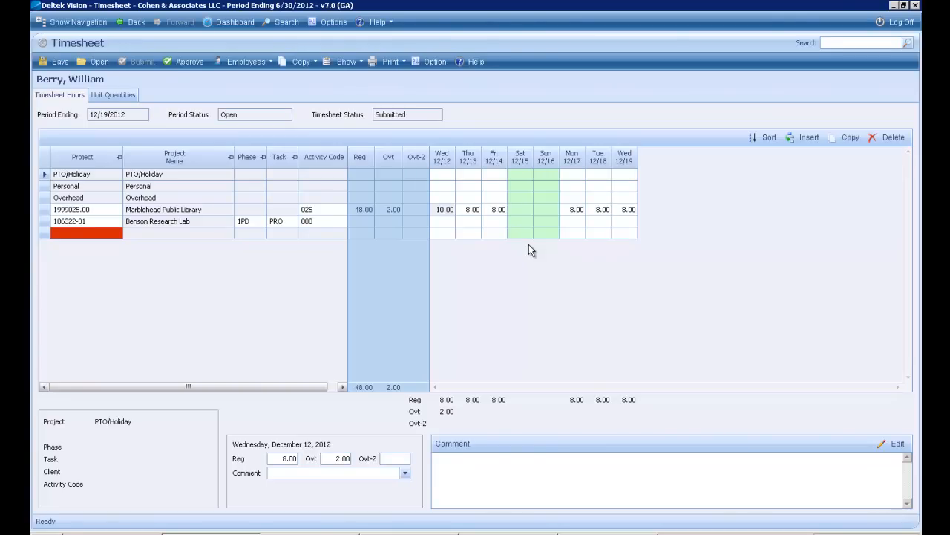
Open the employee's in-progress expense report named Benson On-site Visit 1/5 - 1/6 across the full window width
click(74, 22)
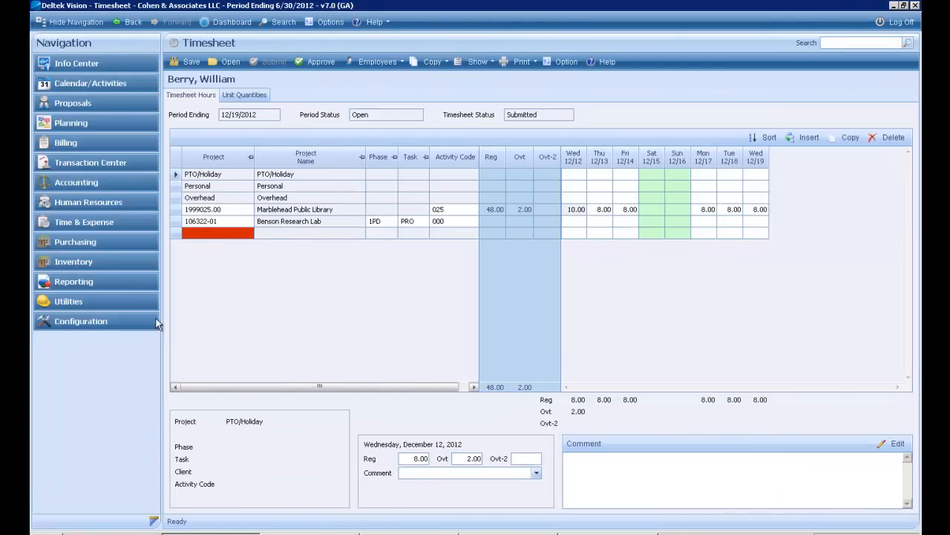
click(69, 222)
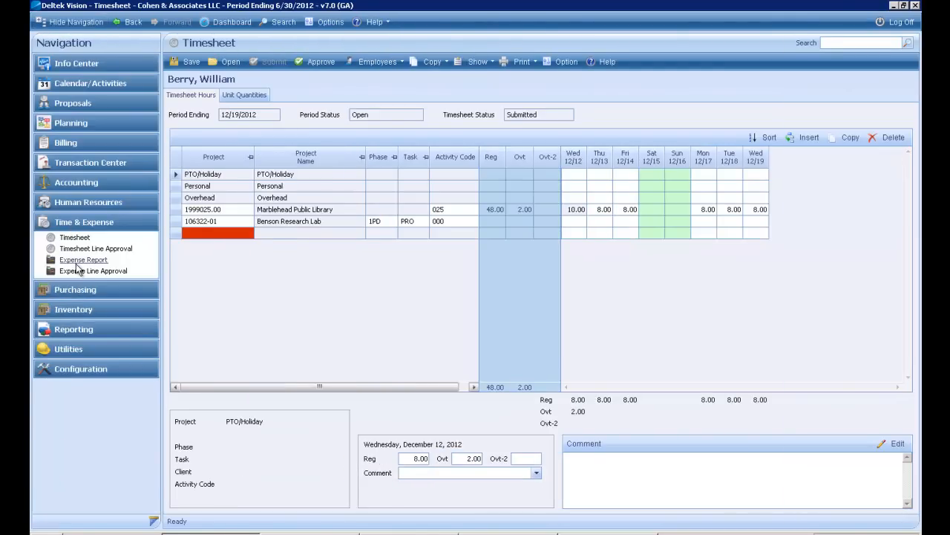
click(78, 264)
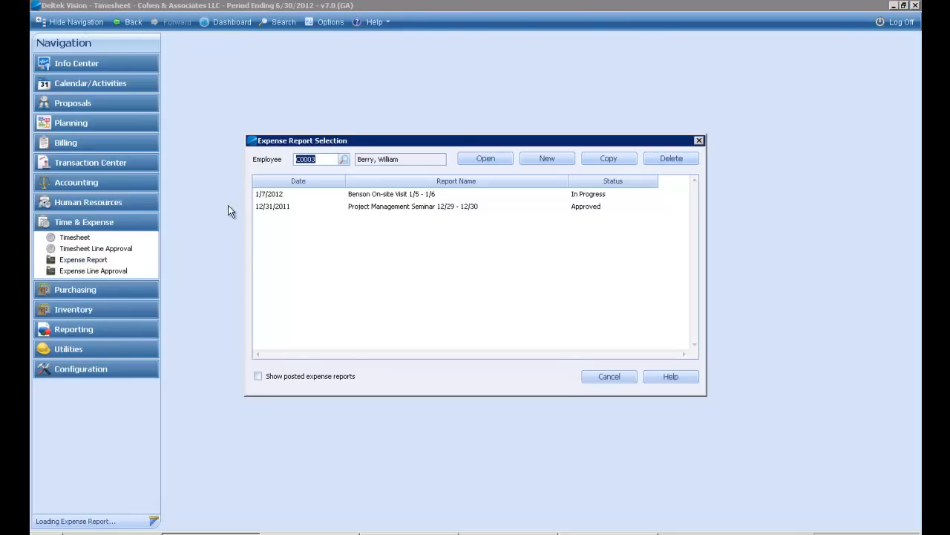
double_click(374, 206)
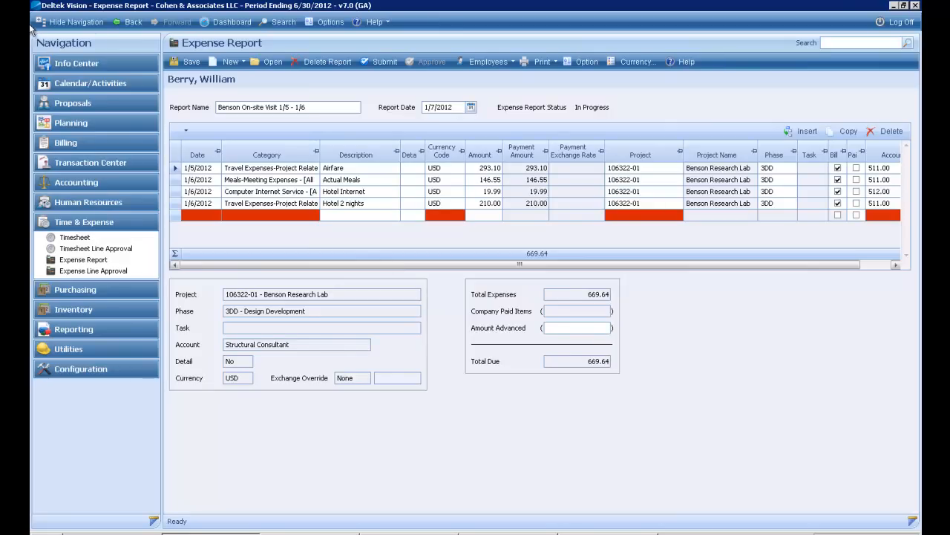
click(58, 24)
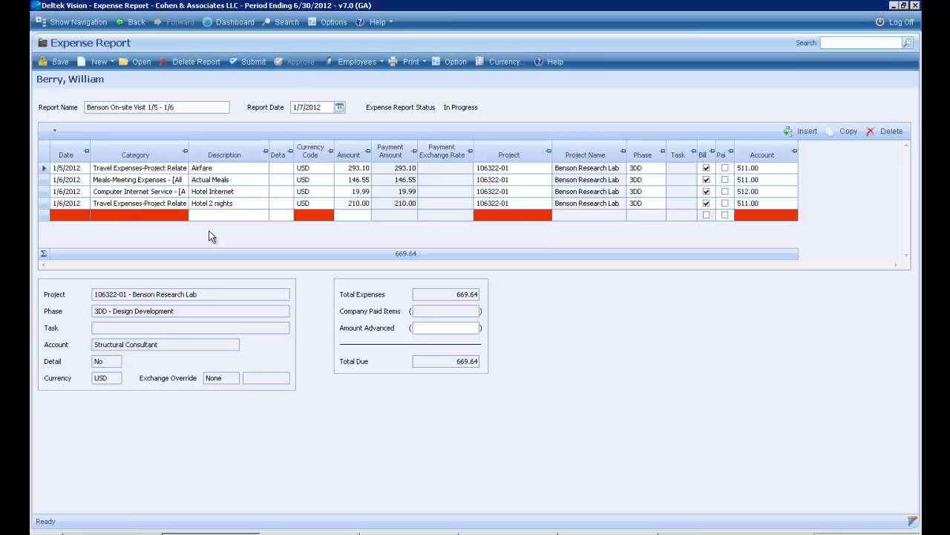
Look through the category choices for a new expense line and the business meals detail of the Actual Meals line
click(183, 215)
click(183, 215)
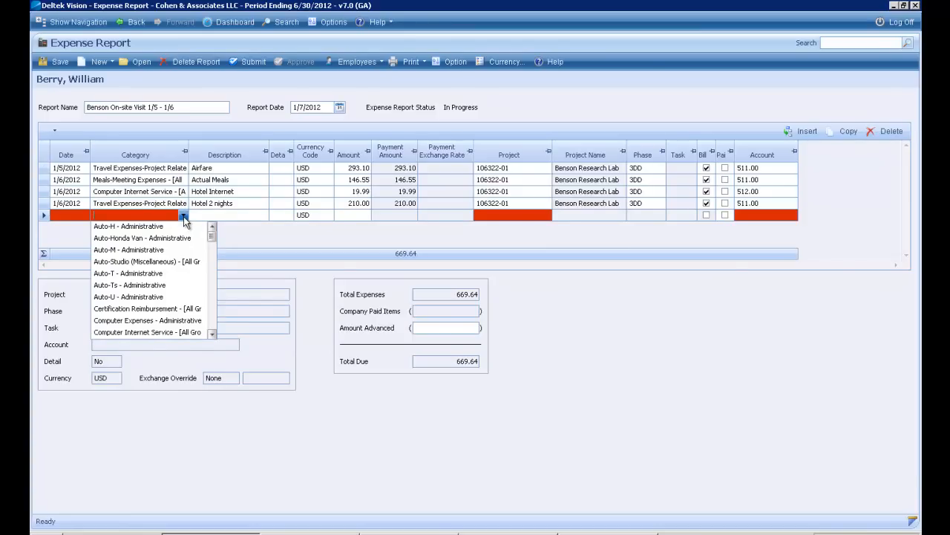
click(184, 218)
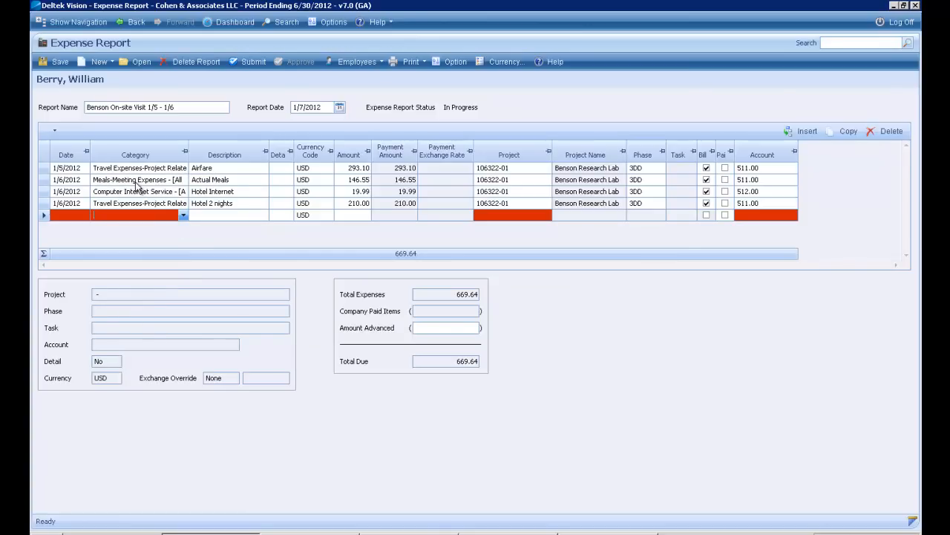
click(287, 180)
click(289, 181)
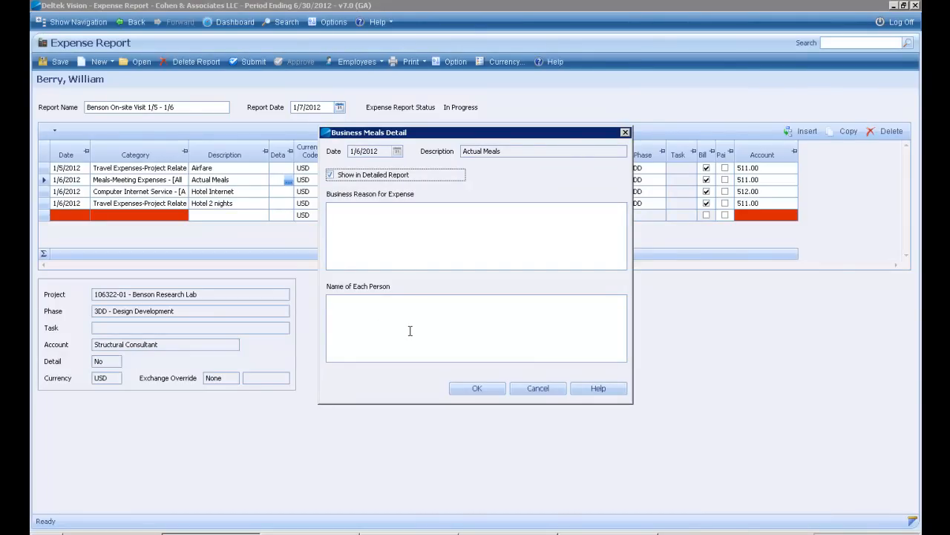
click(539, 391)
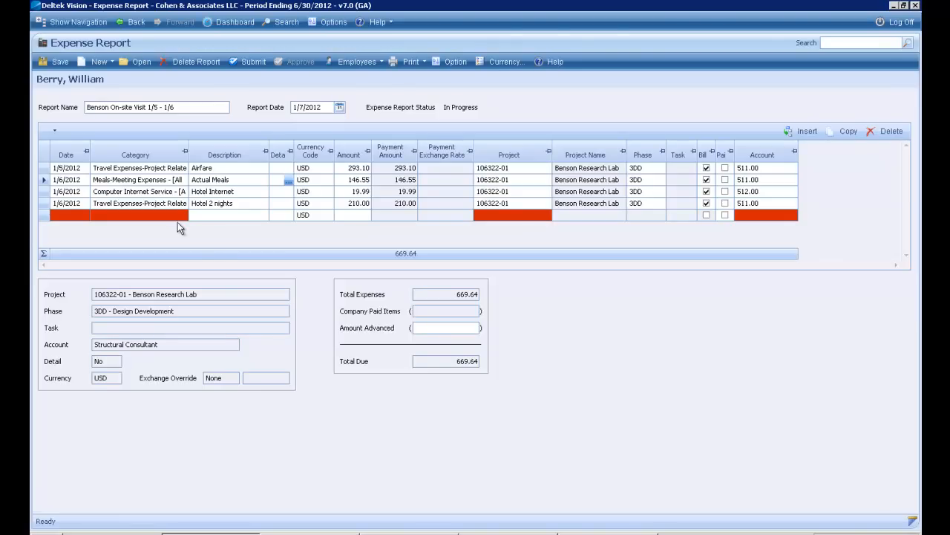
Add a new line with the Mileage-Administrative category to the expense report
click(175, 215)
click(183, 215)
drag(212, 239, 220, 291)
click(128, 272)
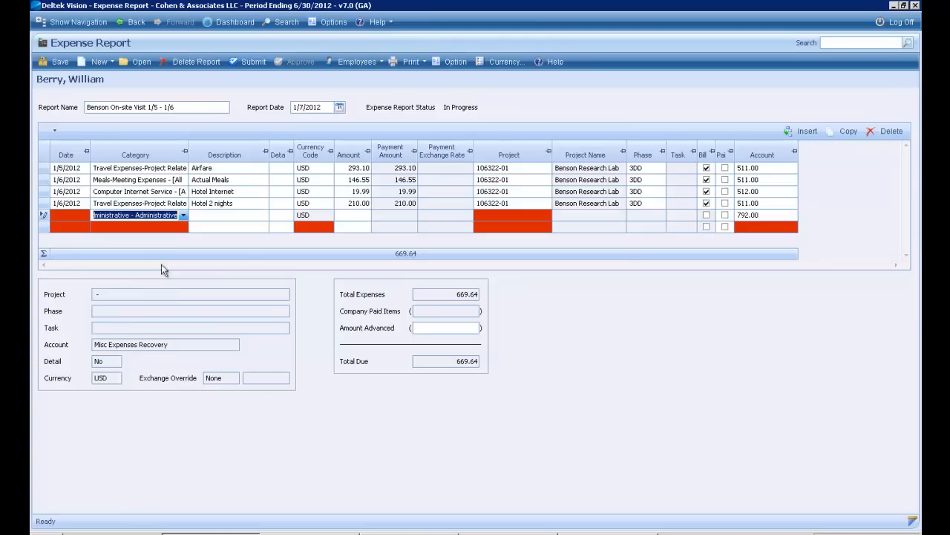
Check the travel detail of the mileage line without entering anything, and delete the line from the expense report
click(289, 216)
click(288, 214)
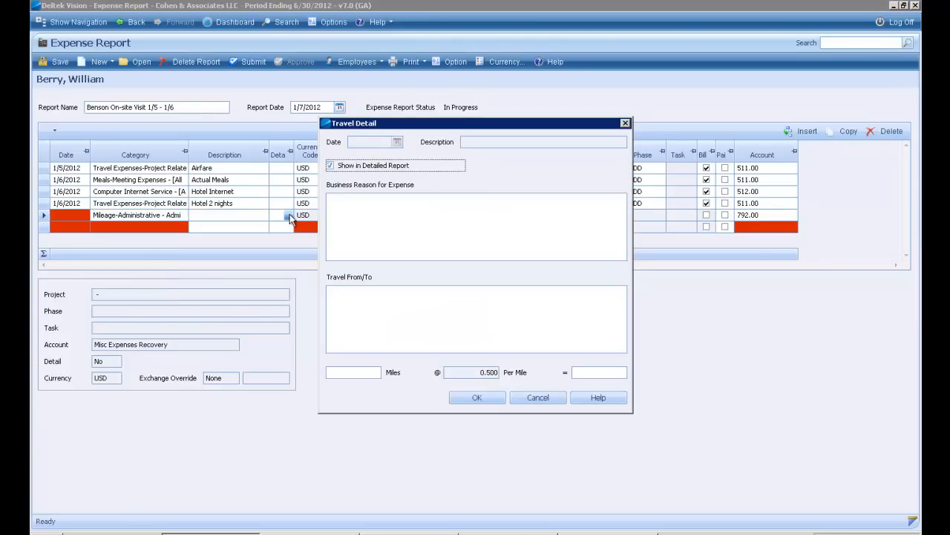
click(357, 375)
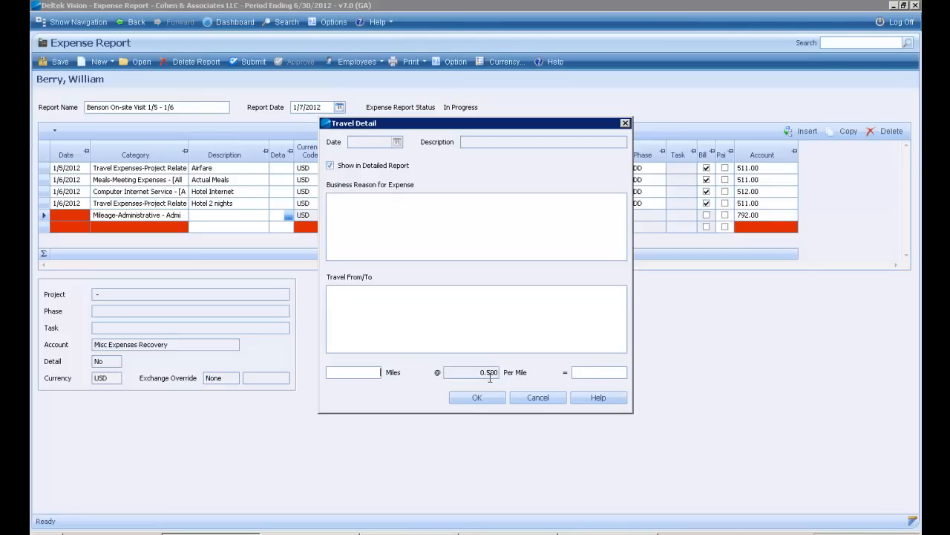
click(540, 401)
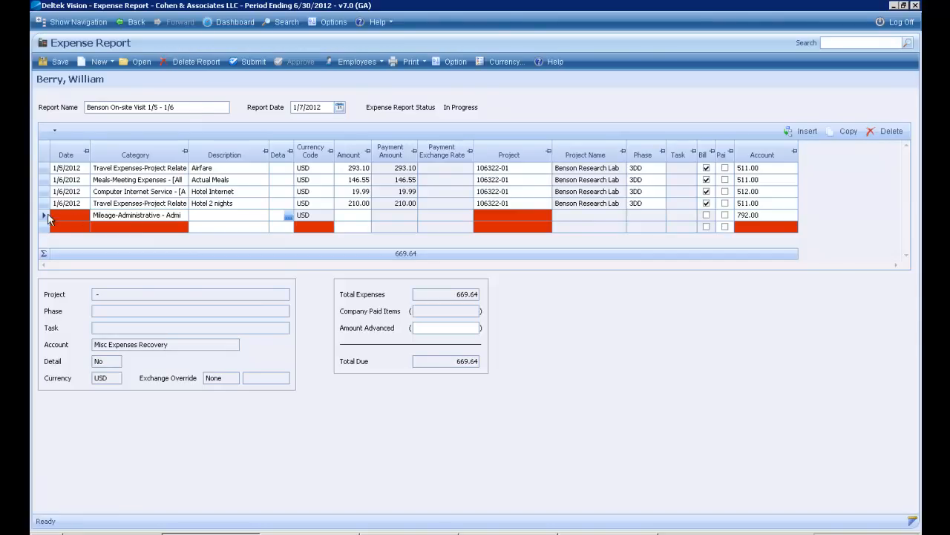
click(891, 132)
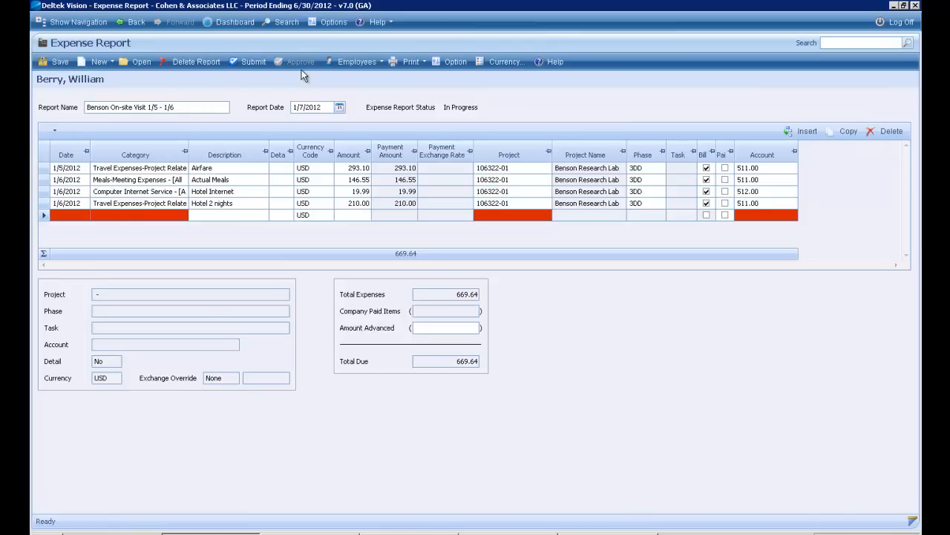
Open Batch Billing with the default billing session options and show it across the full window width
click(67, 23)
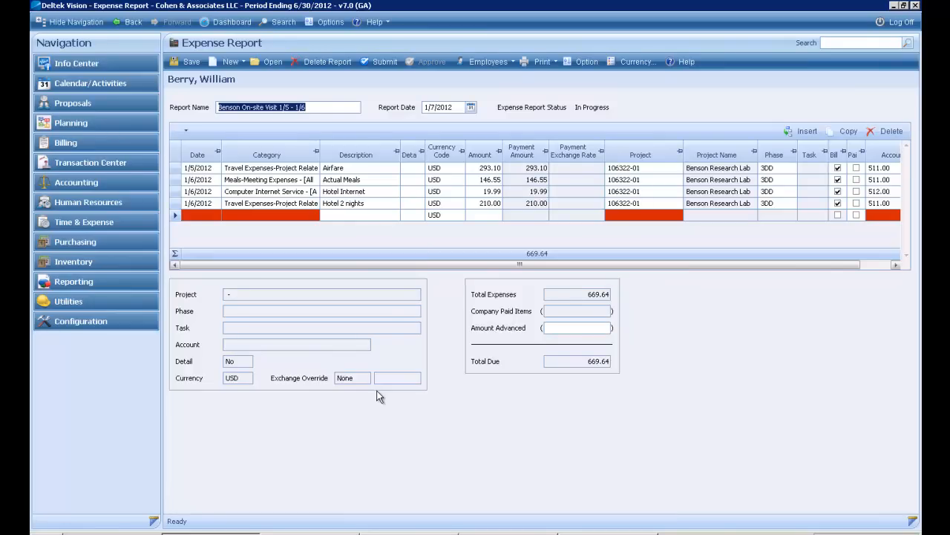
click(64, 142)
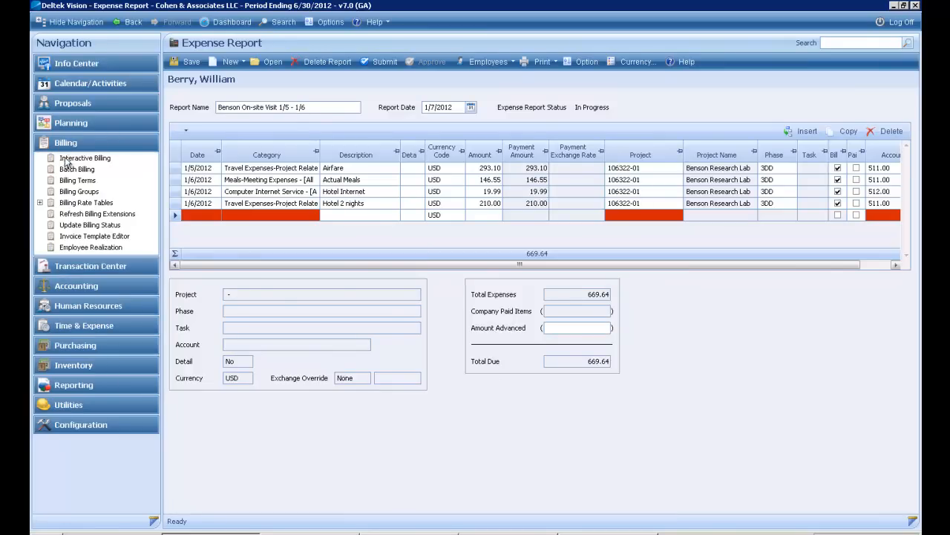
click(80, 170)
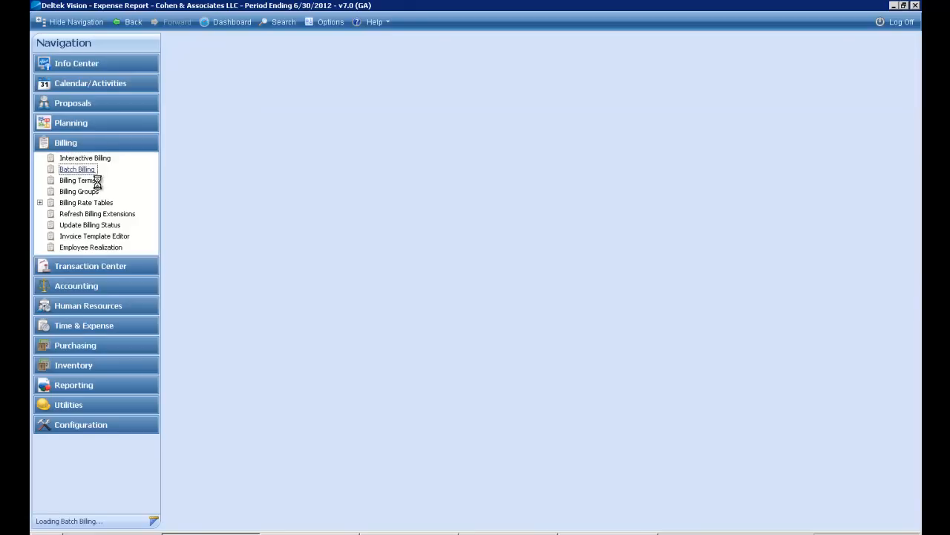
click(488, 428)
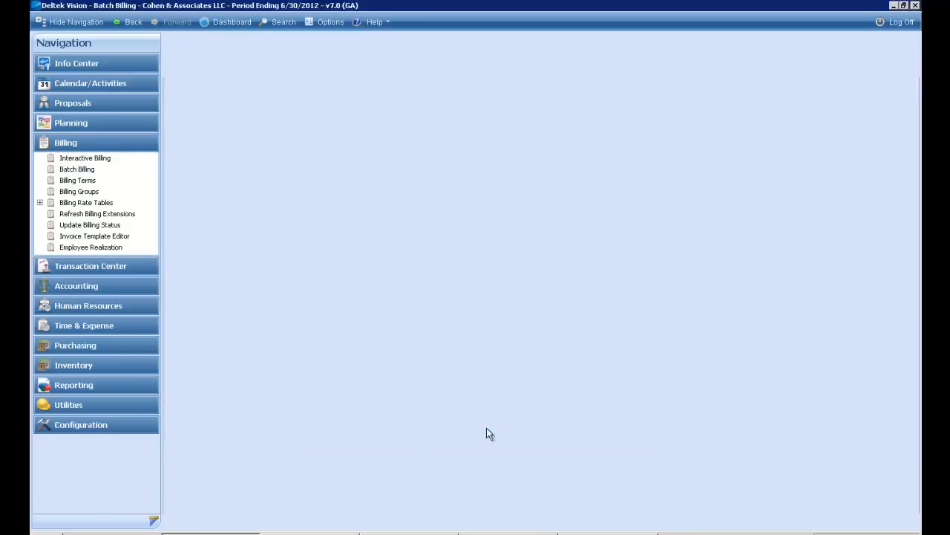
click(70, 145)
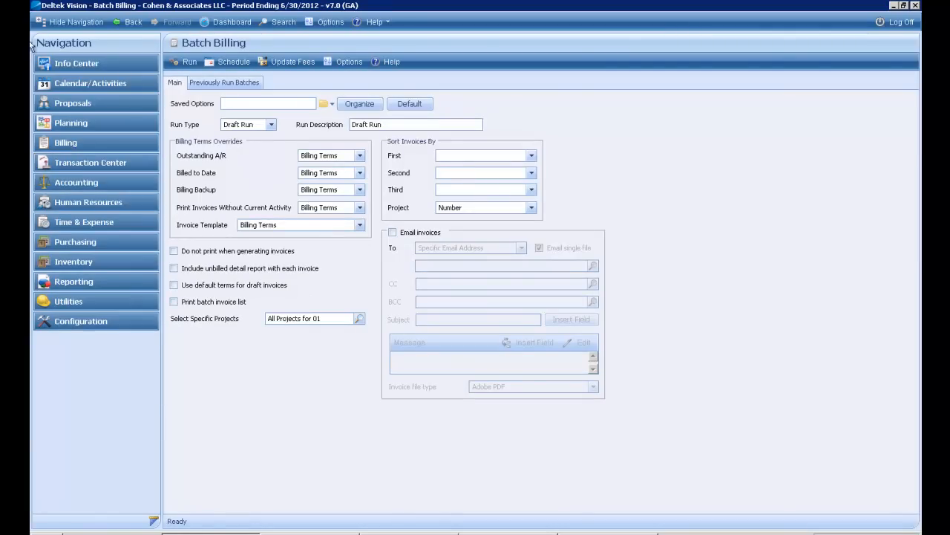
click(45, 22)
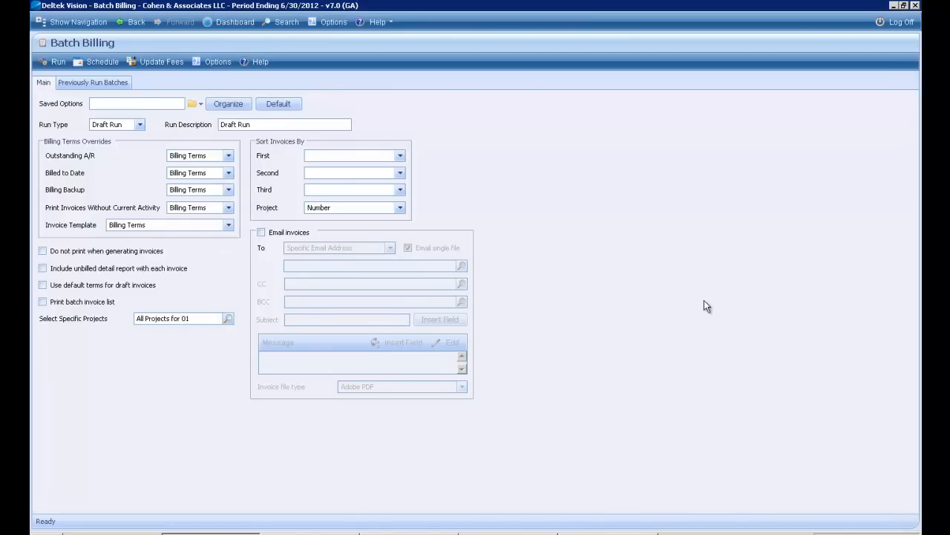
Enable emailing of the batch invoices and set the recipient to Project Manager
click(261, 233)
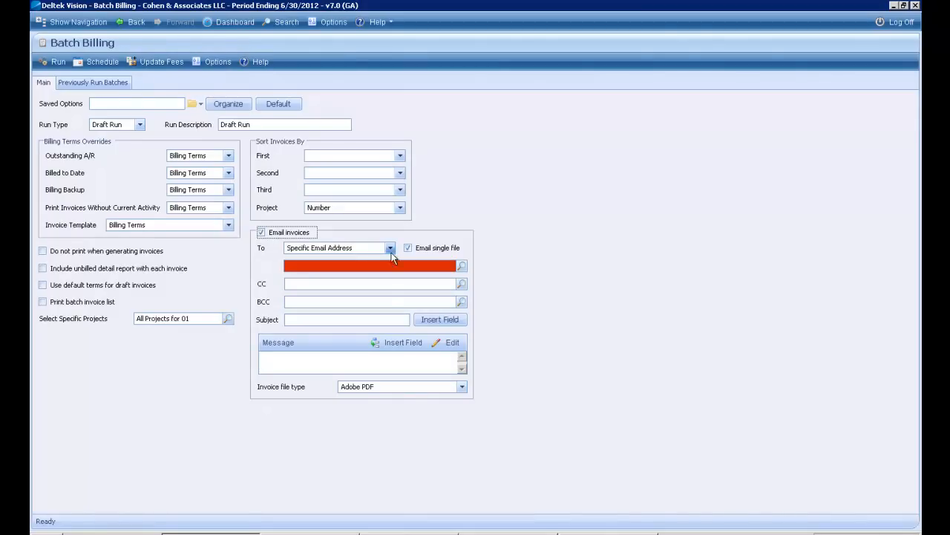
click(390, 248)
click(327, 260)
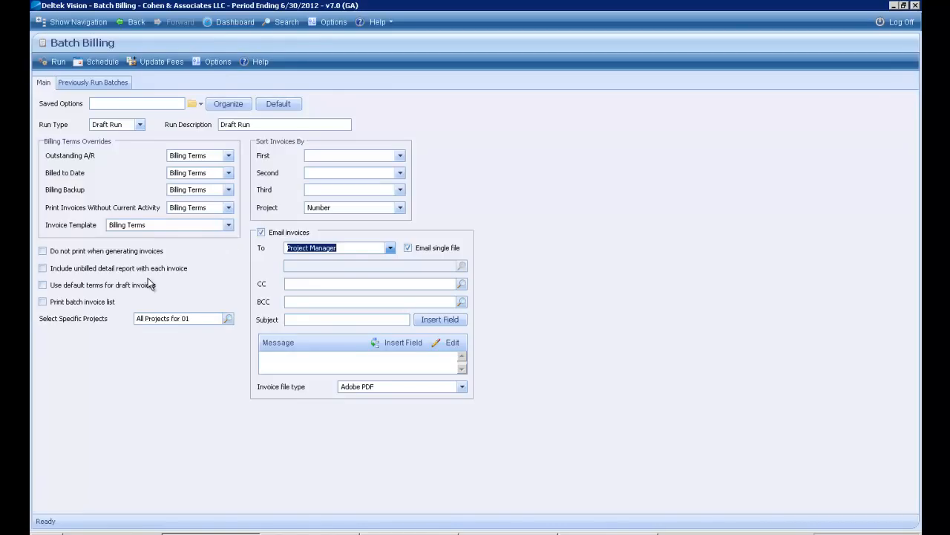
Open Interactive Billing and accept the default billing session options
click(75, 22)
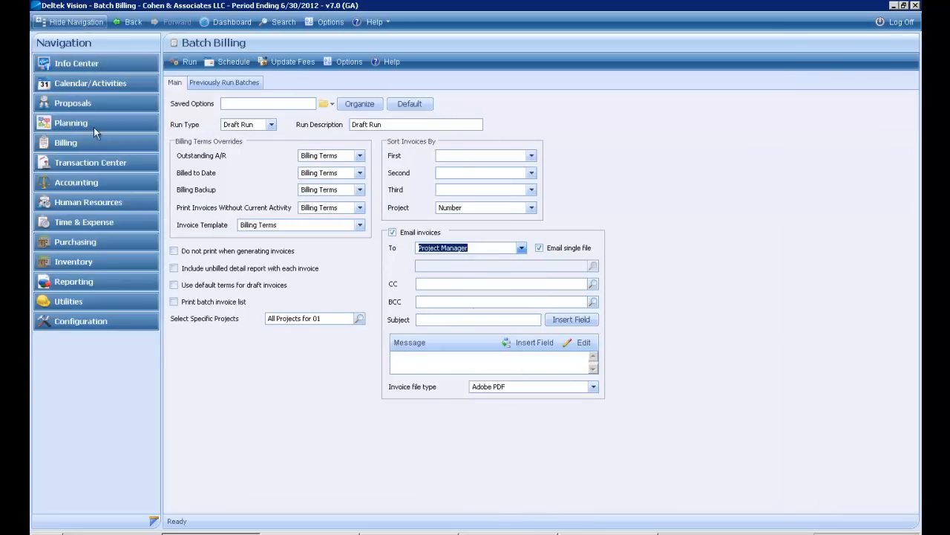
click(70, 142)
click(75, 158)
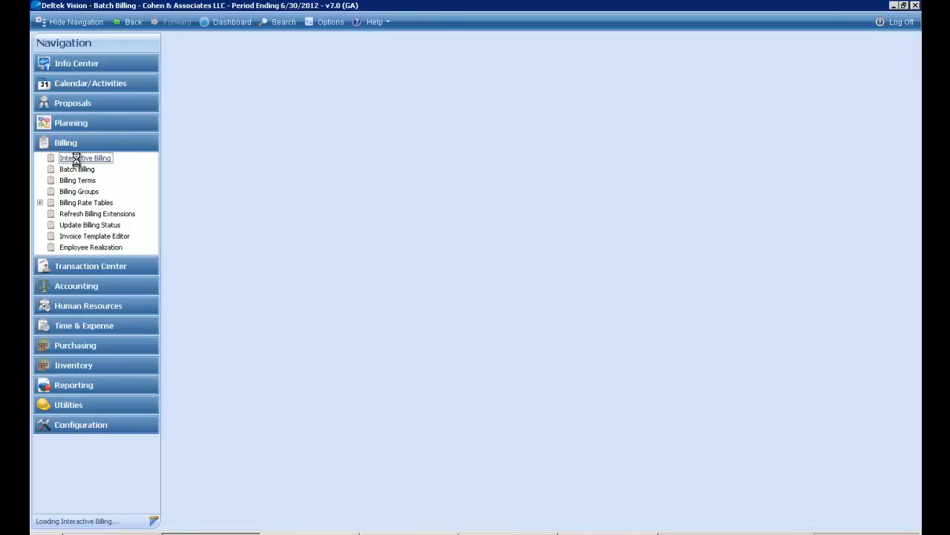
click(495, 427)
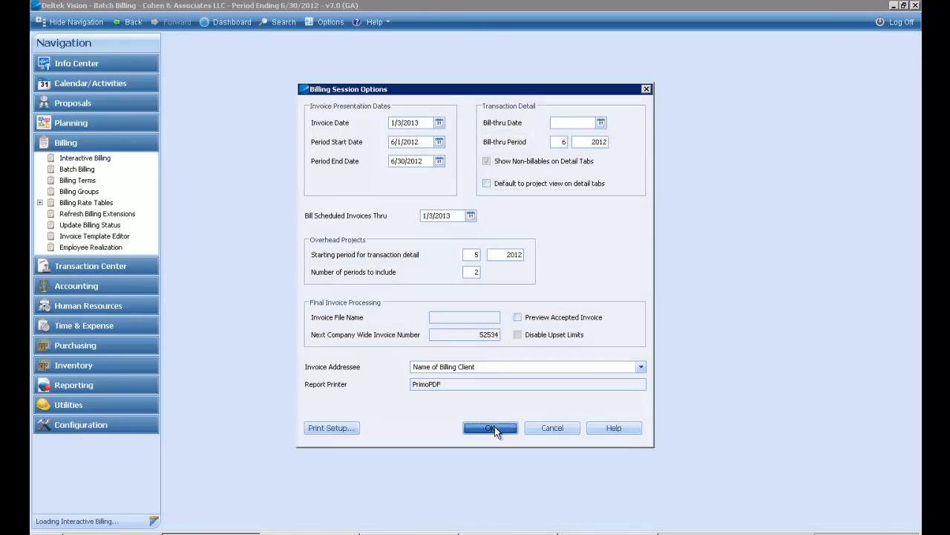
Search for "benson" and load the Benson Research Lab project, 106322-01, in Interactive Billing
click(44, 21)
click(809, 41)
text(benson)
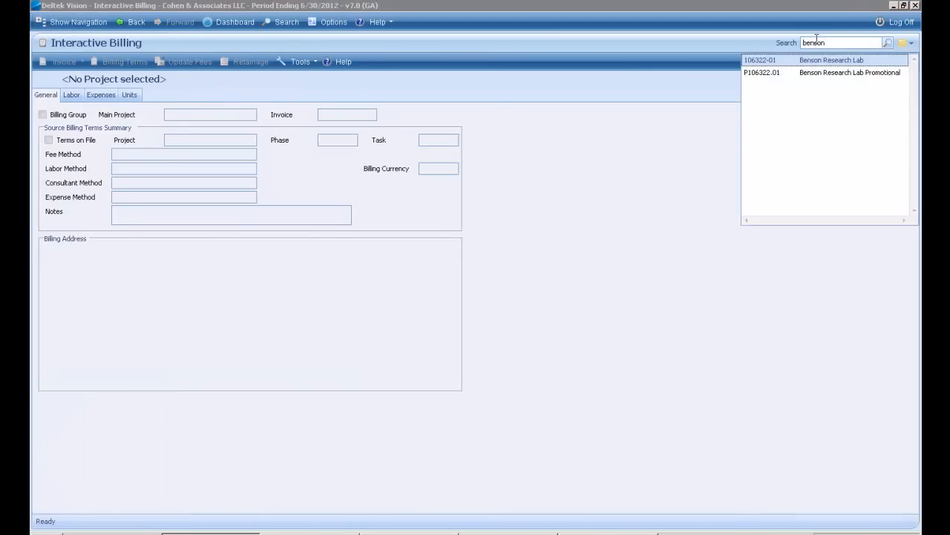
click(849, 60)
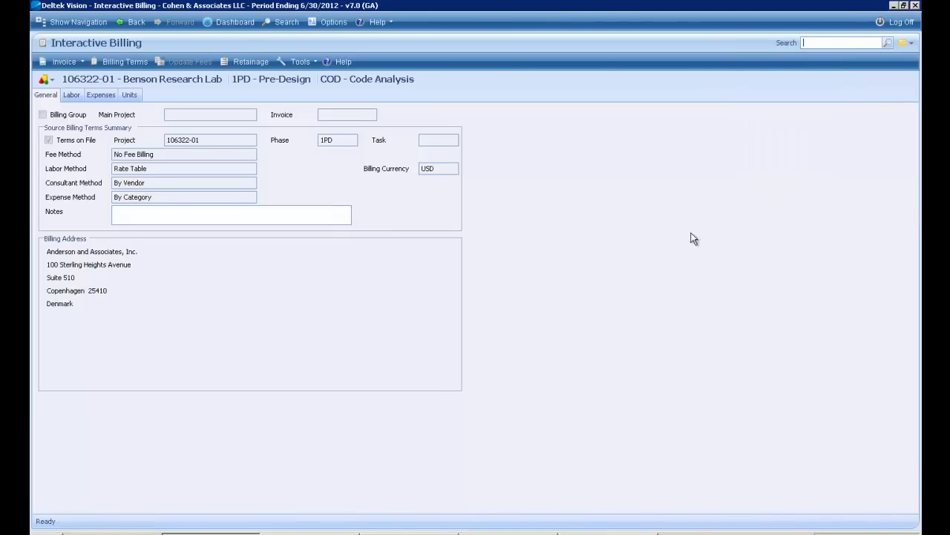
Show the labor detail for the Code Analysis task and look at the billing status choices of the first line
click(68, 98)
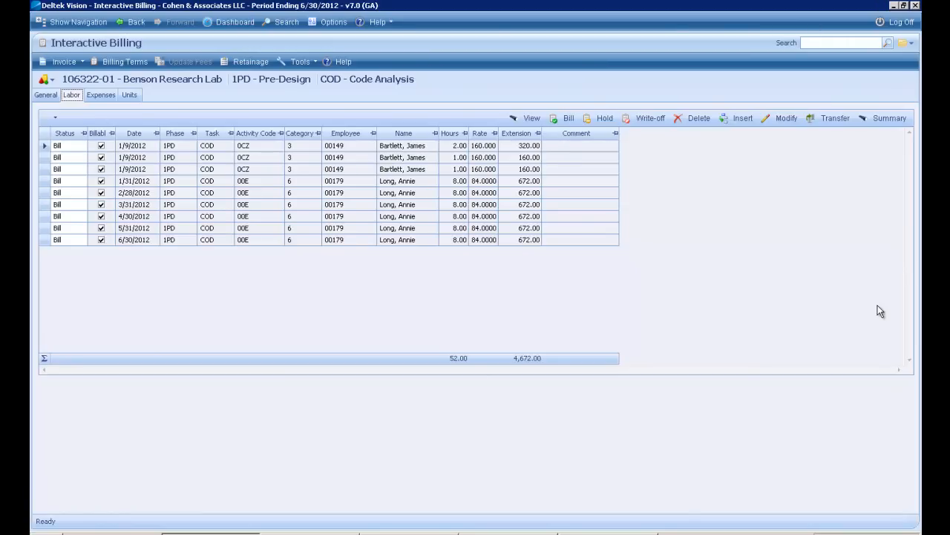
click(74, 146)
click(81, 146)
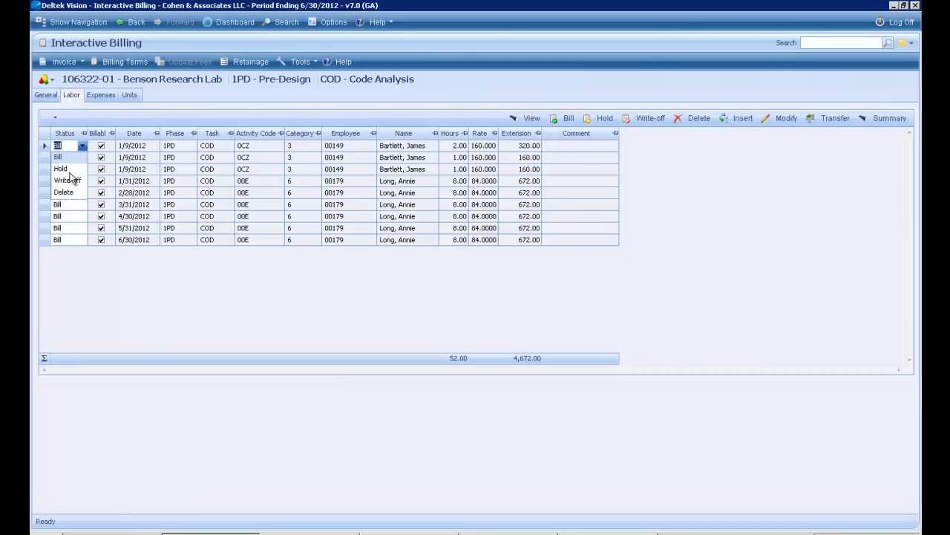
click(81, 146)
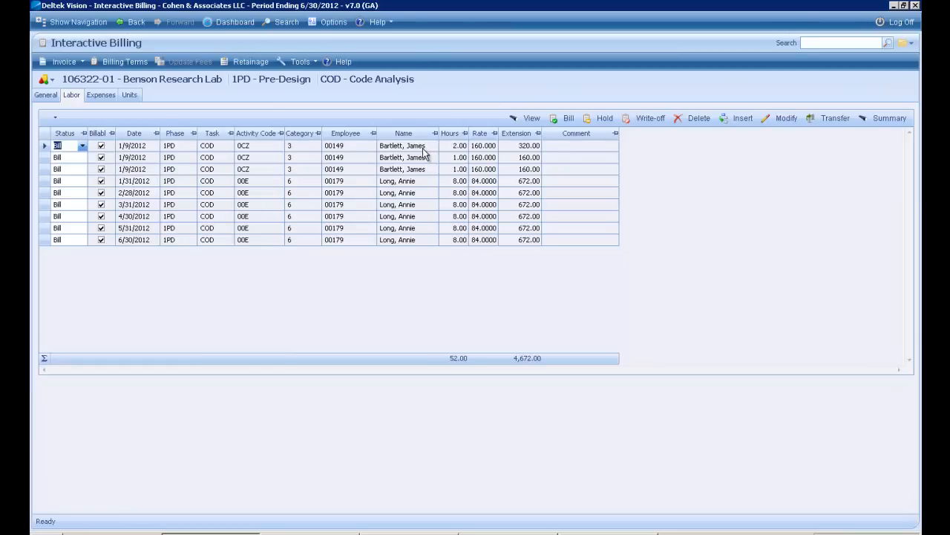
Transfer the three labor lines dated 1/9/2012 to another project chosen from the project lookup
click(45, 146)
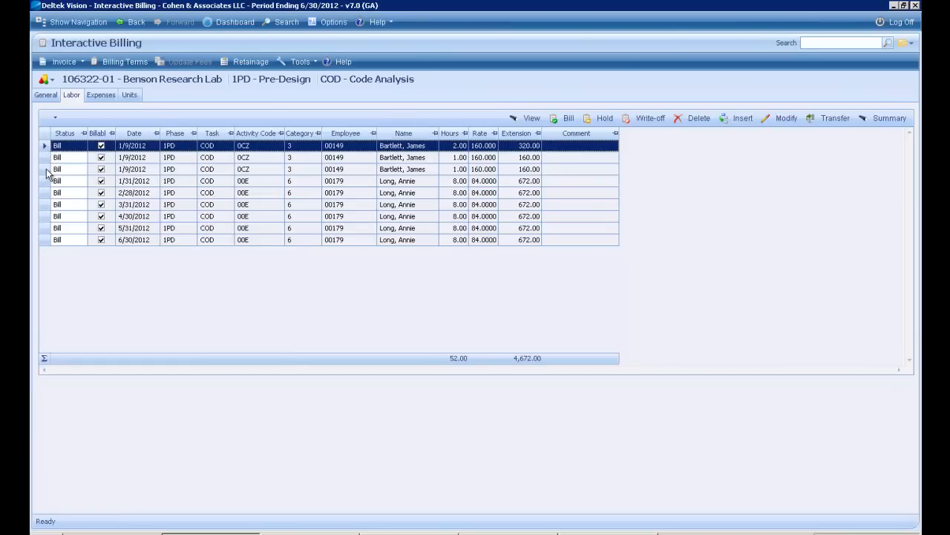
shift+click(45, 169)
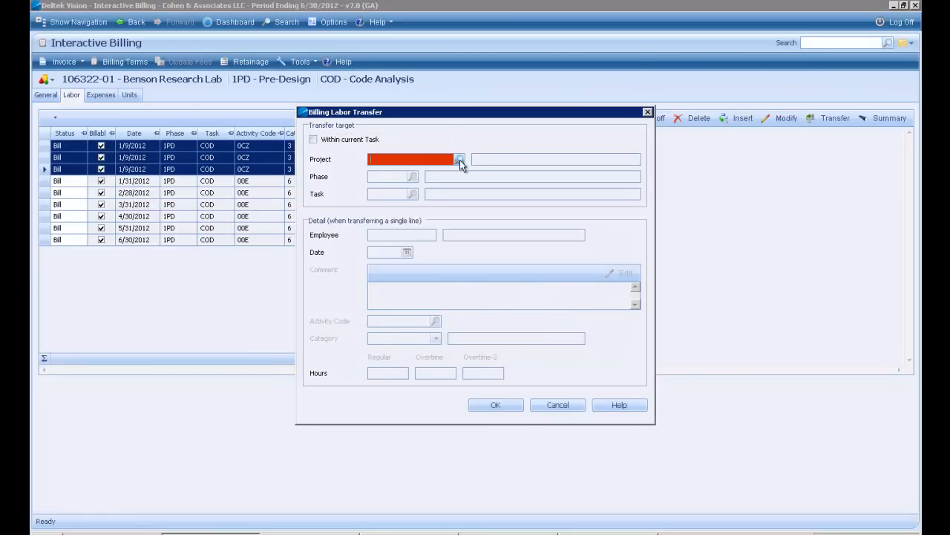
click(460, 160)
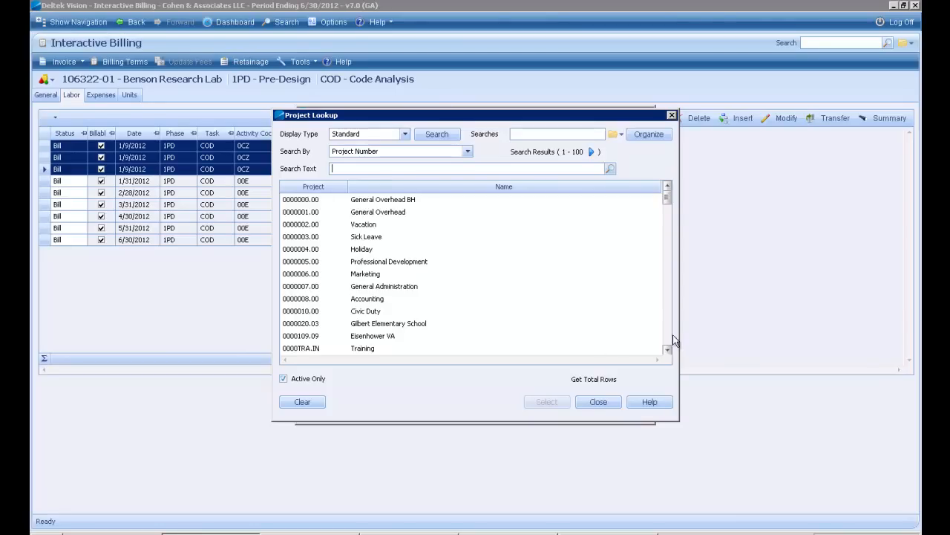
scroll(668, 341, down, 8)
click(383, 324)
click(548, 401)
click(500, 405)
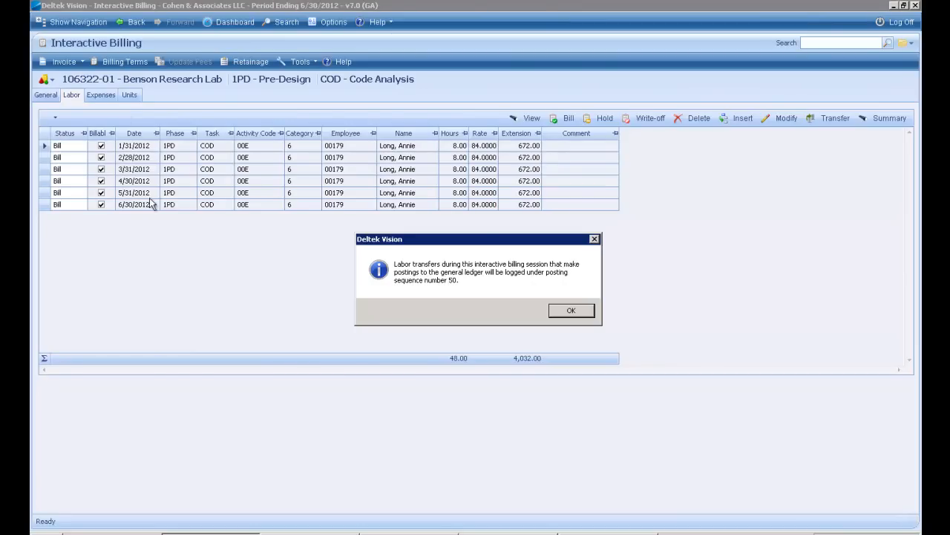
click(567, 312)
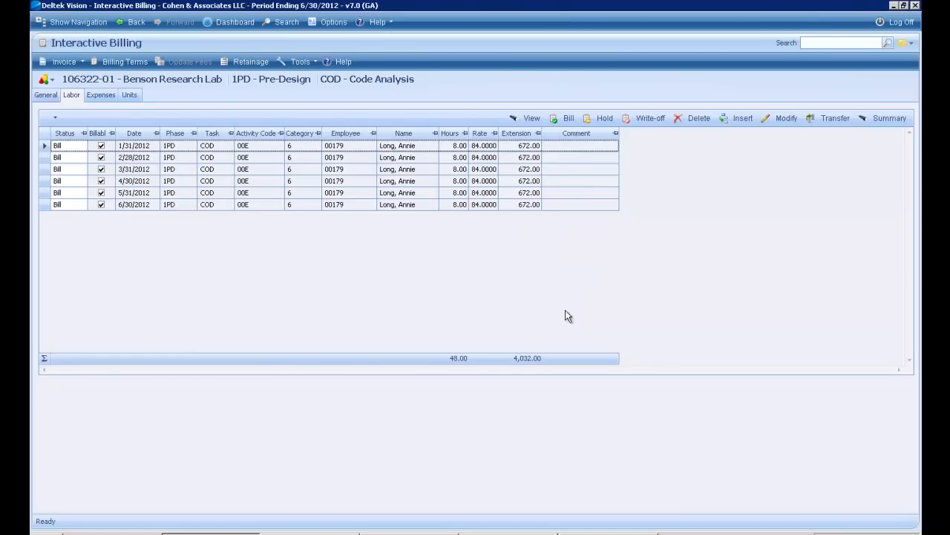
Look through the expense and unit details of the Code Analysis task, and return to its labor detail
click(99, 96)
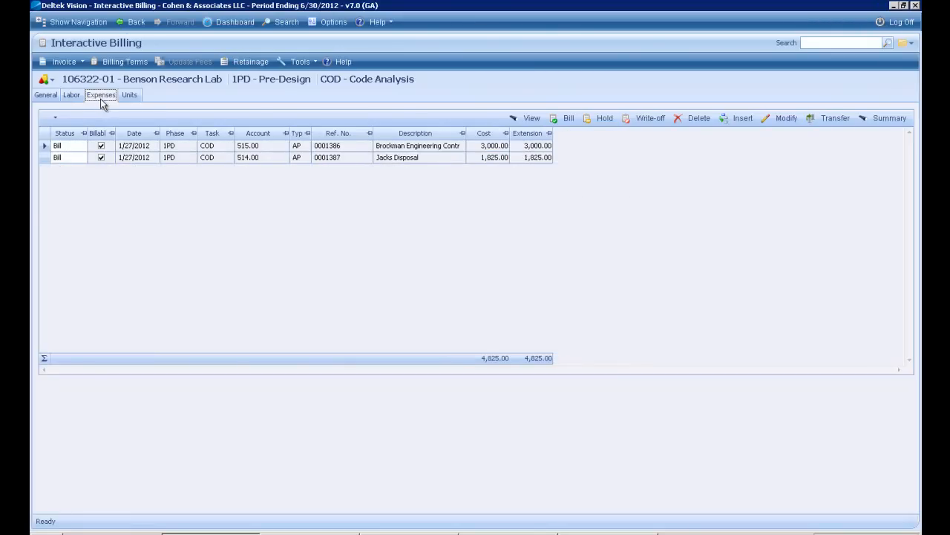
click(129, 95)
click(99, 98)
click(71, 96)
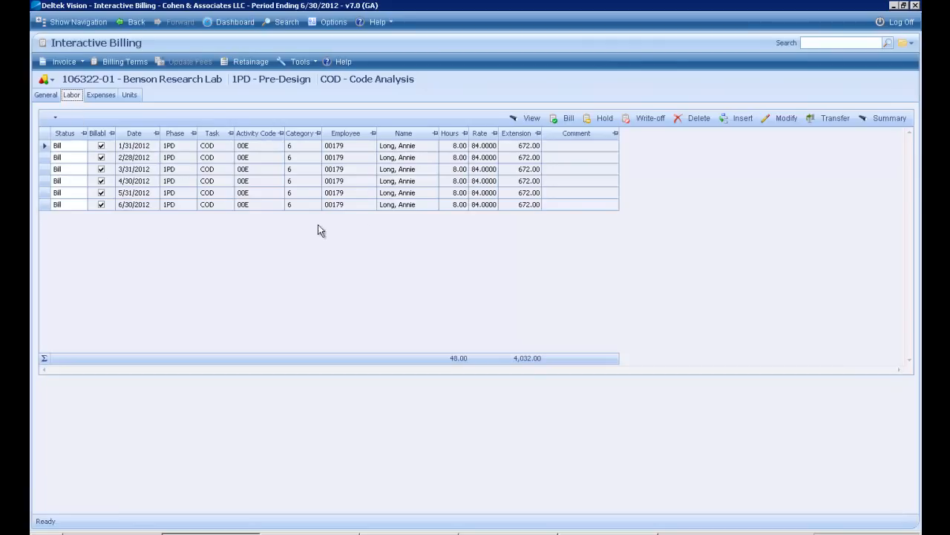
Place 4 regular hours of the labor line dated 1/31/2012 on hold
click(418, 150)
click(605, 120)
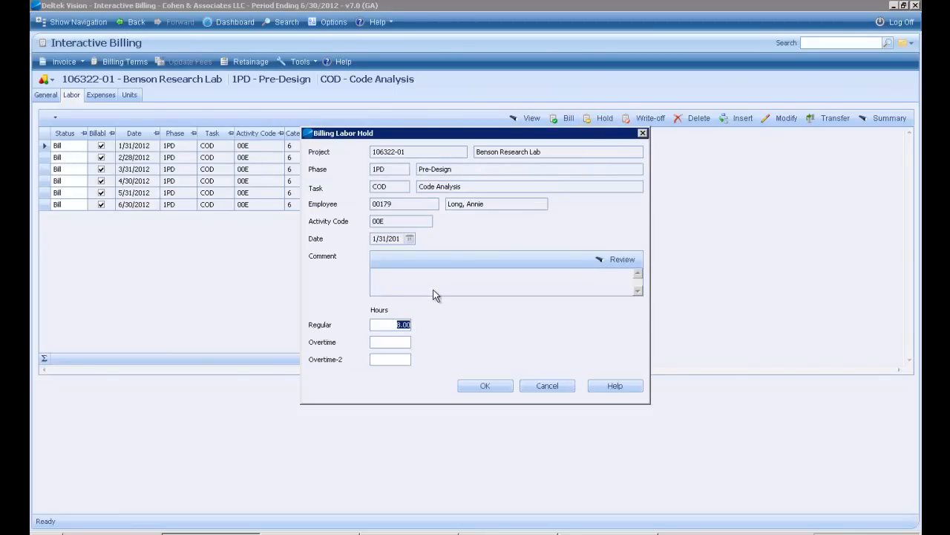
text(4)
click(484, 386)
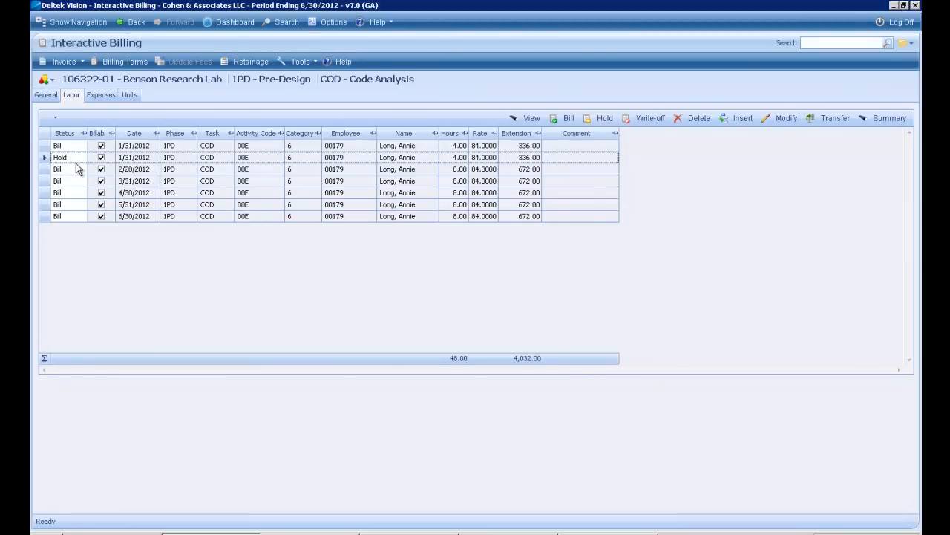
Look through the project's invoices on file, selecting the one dated 3/3/2011, and close the list
click(45, 94)
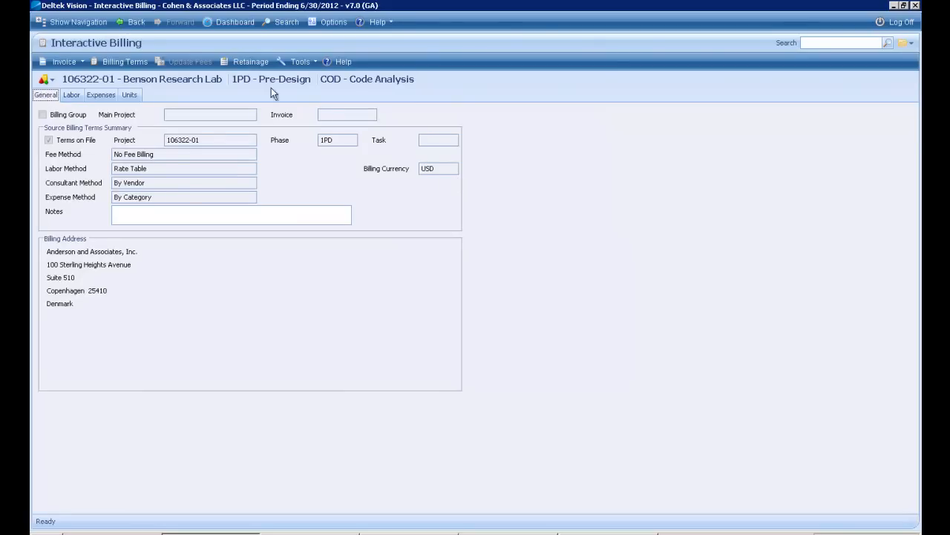
click(297, 63)
click(306, 77)
drag(538, 211, 536, 325)
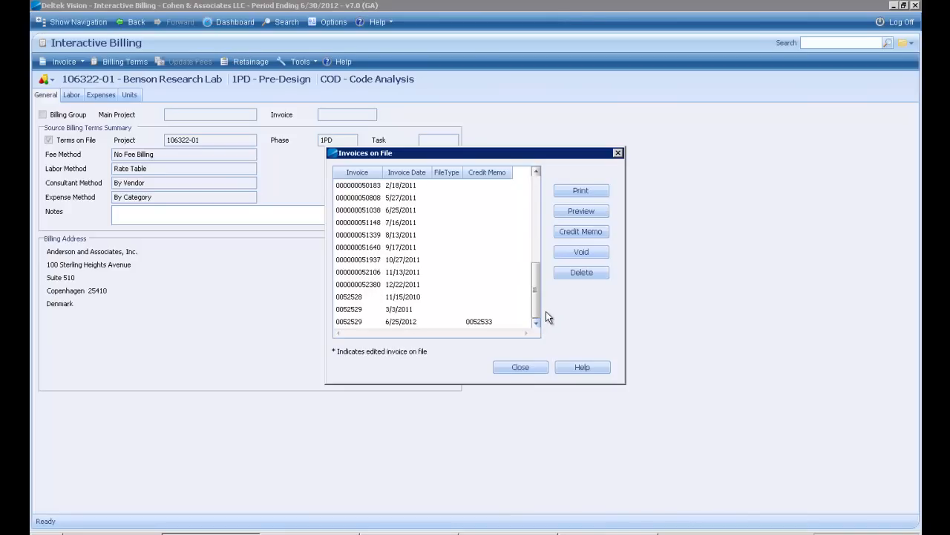
click(401, 310)
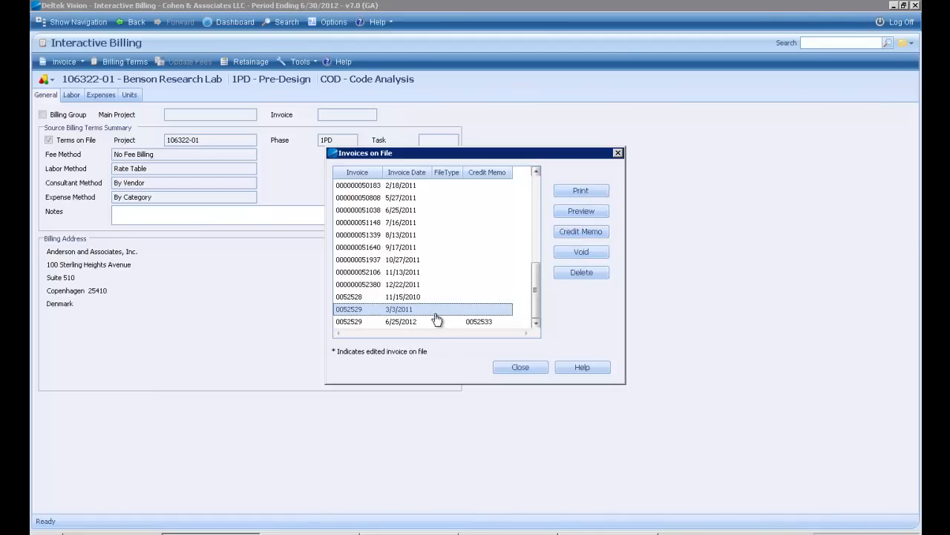
click(519, 368)
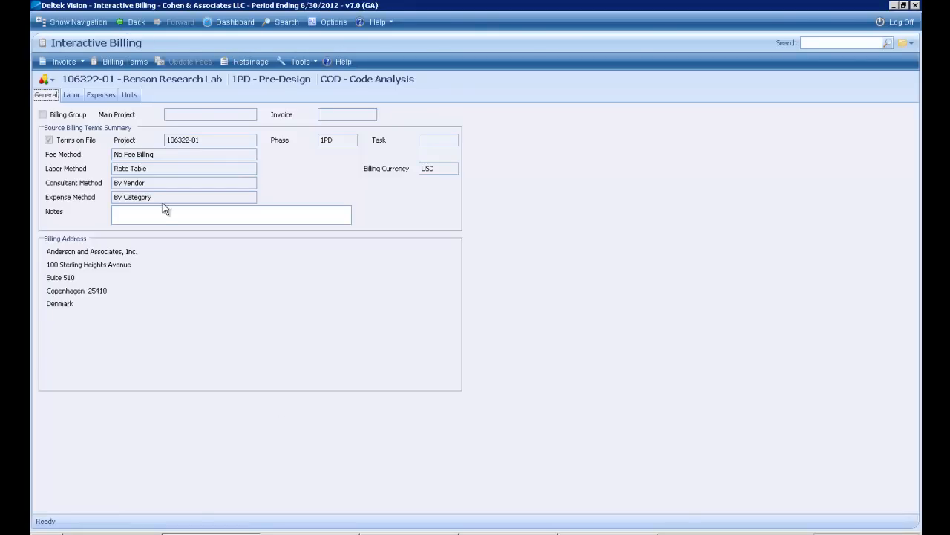
Open General Ledger Reporting and hide the navigation to widen the report list
click(71, 22)
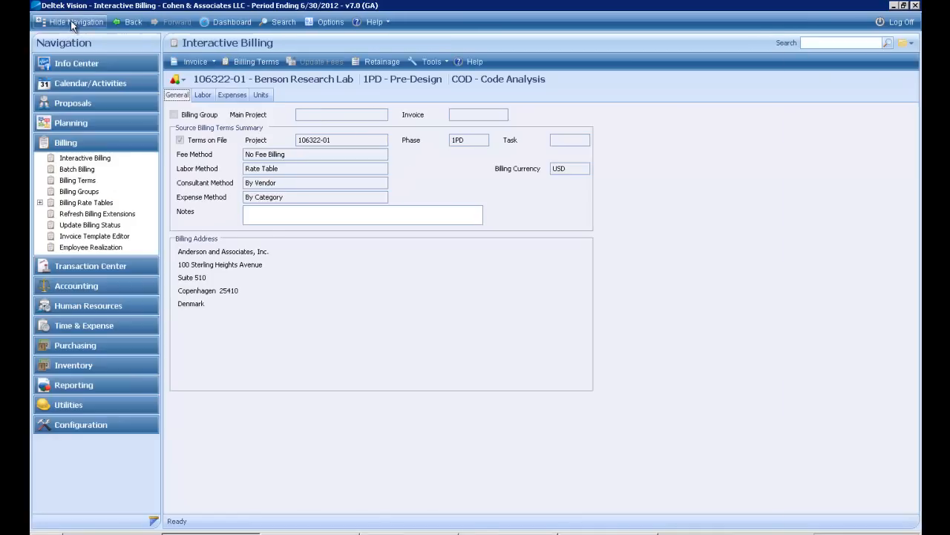
click(52, 141)
click(63, 281)
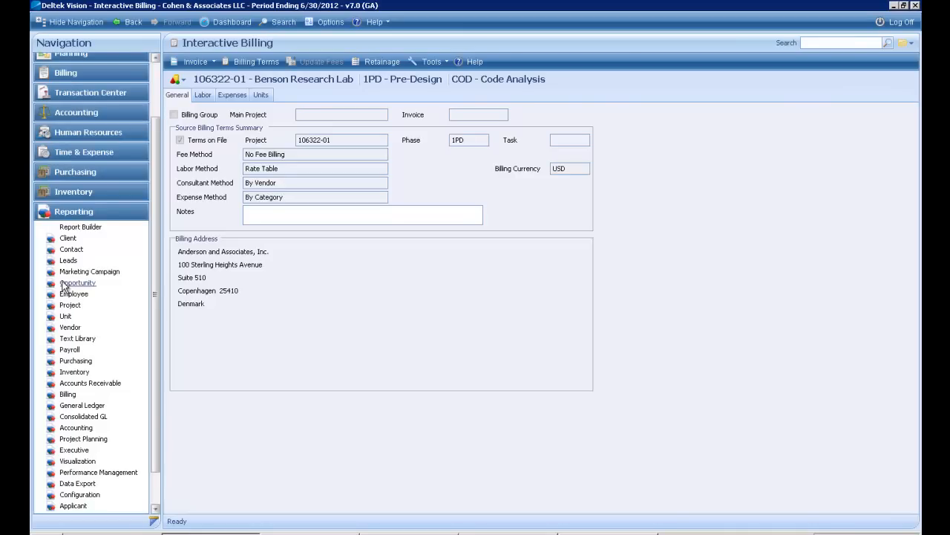
click(82, 407)
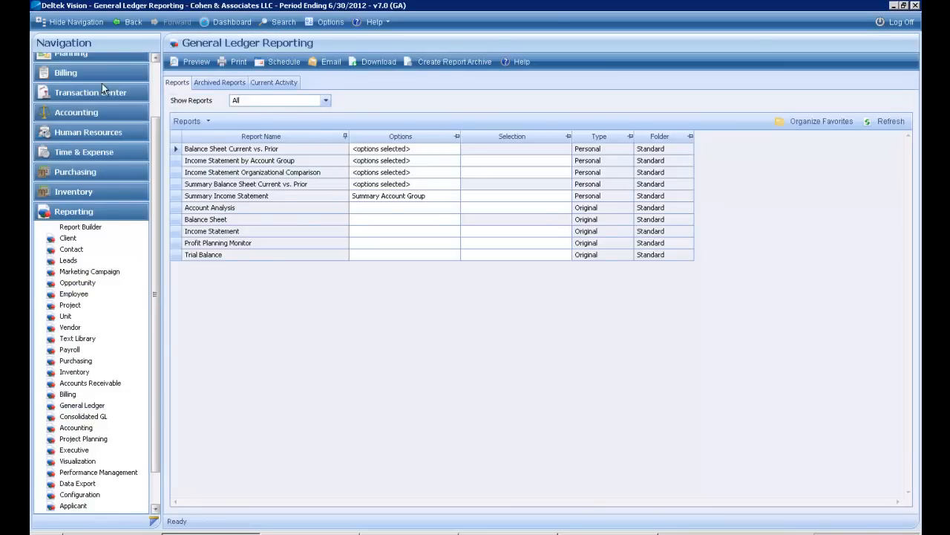
click(77, 23)
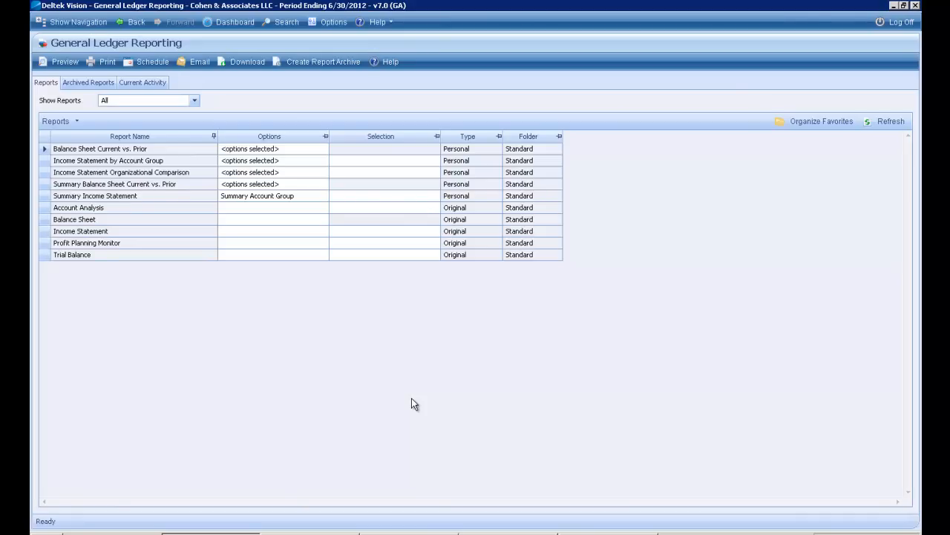
Run the original Income Statement report with its default options and return to the report list
click(43, 231)
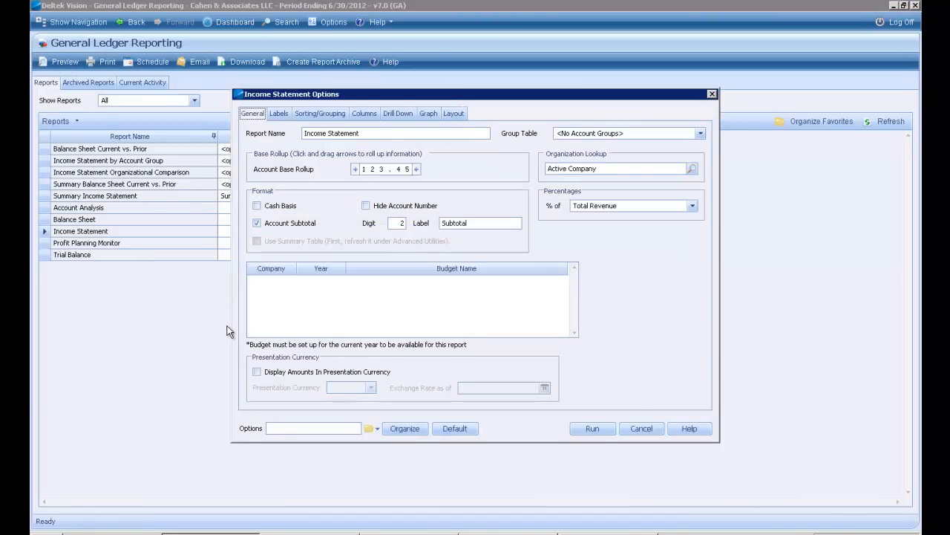
click(588, 428)
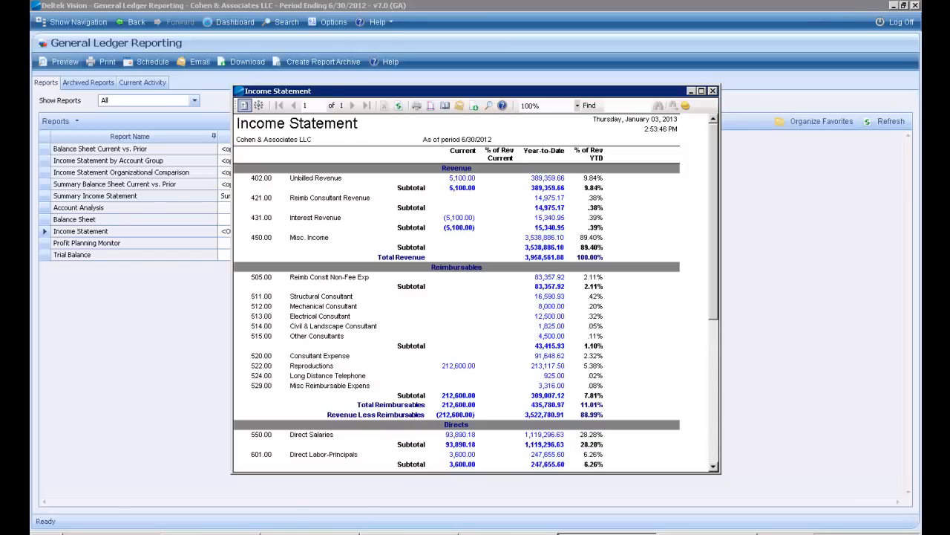
click(211, 533)
Add Office to the Income Statement's sorting and grouping, and preview the report
click(319, 233)
click(323, 232)
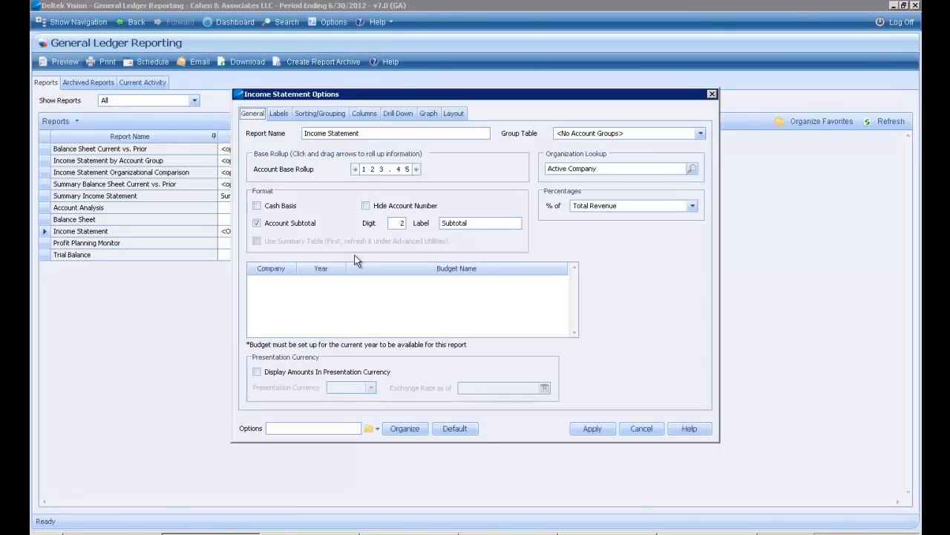
click(321, 116)
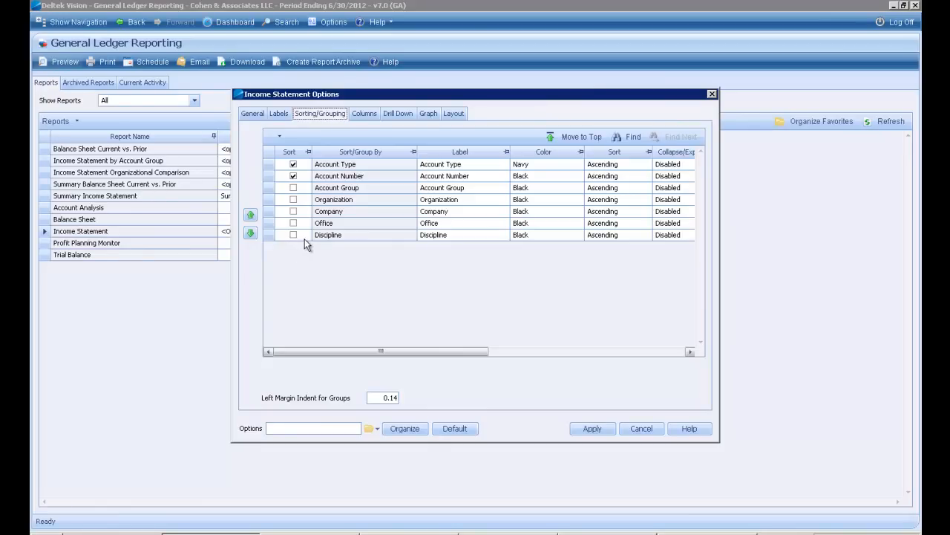
click(293, 223)
click(592, 428)
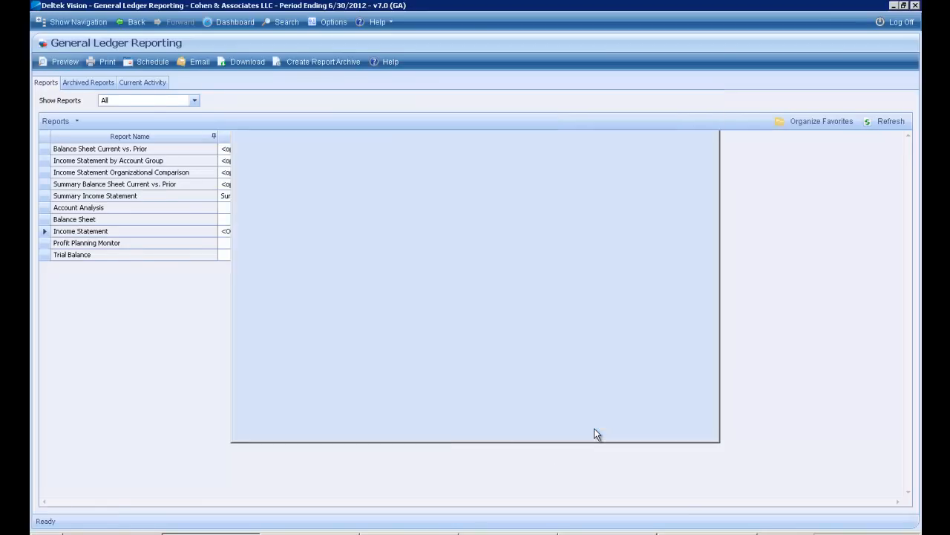
click(45, 64)
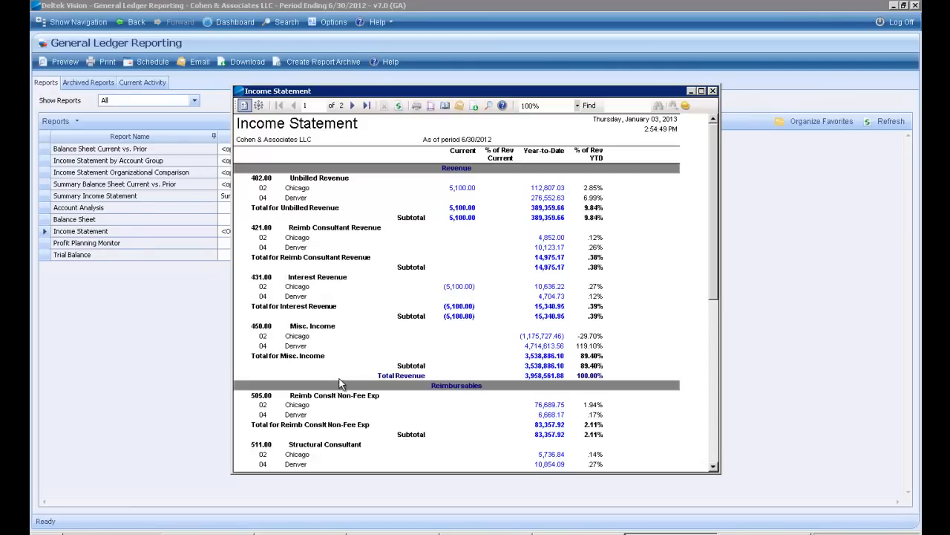
click(712, 92)
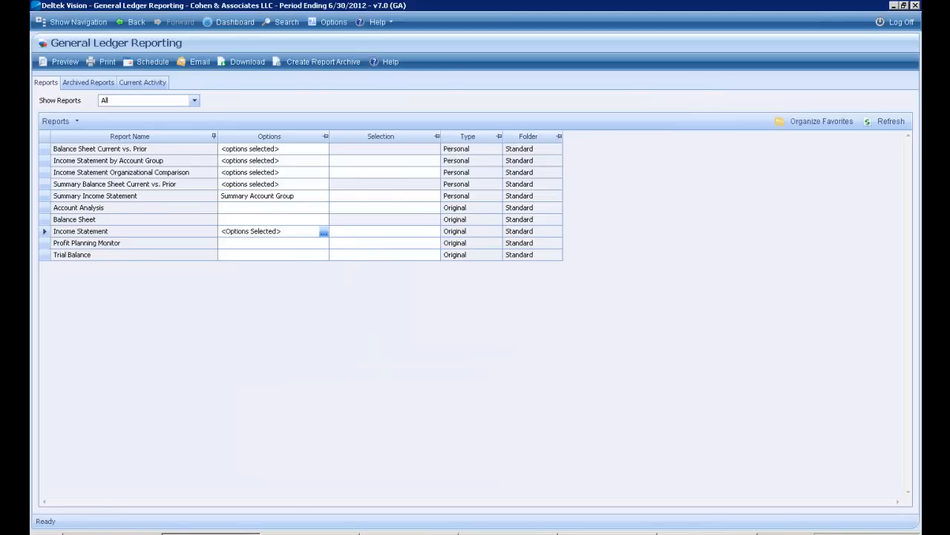
Move Office to the first grouping level of the Income Statement and enable a page break for it
click(323, 231)
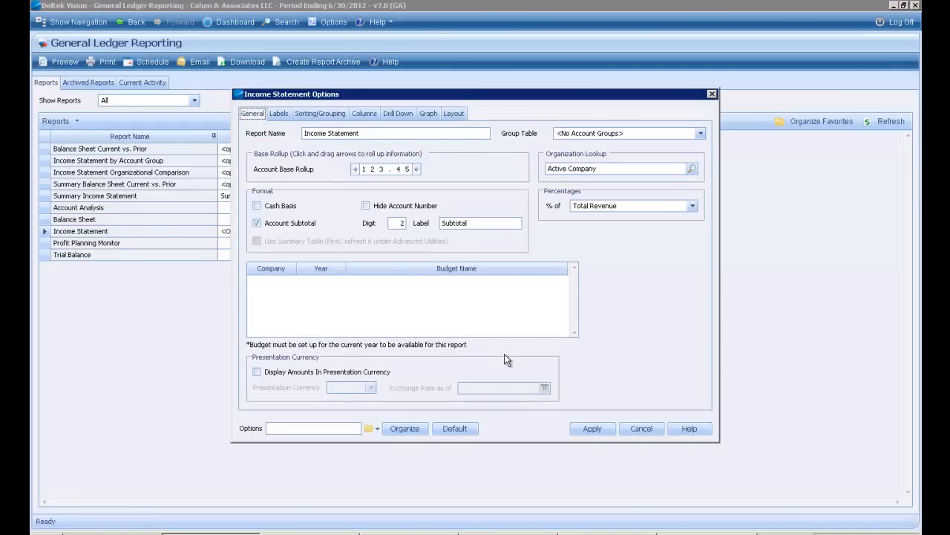
click(320, 115)
click(270, 188)
click(250, 214)
click(250, 215)
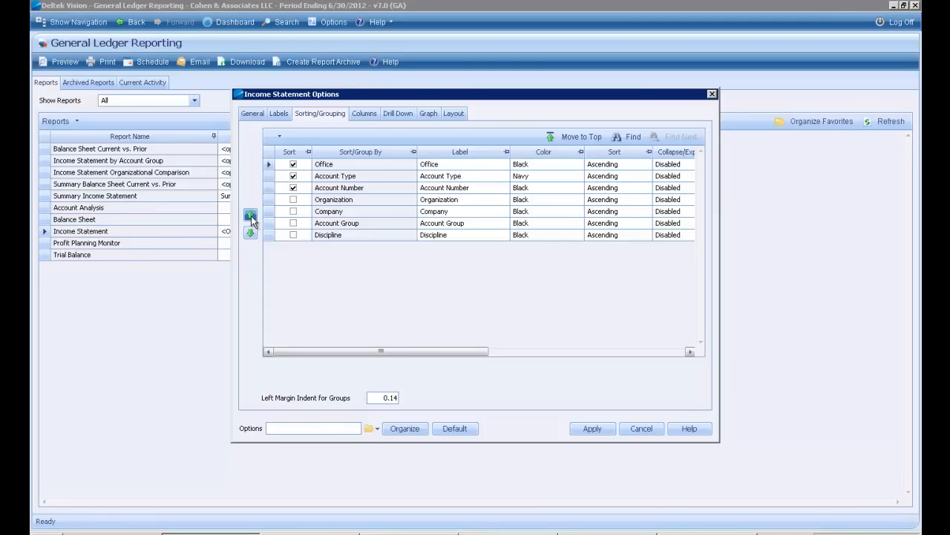
click(570, 350)
click(472, 164)
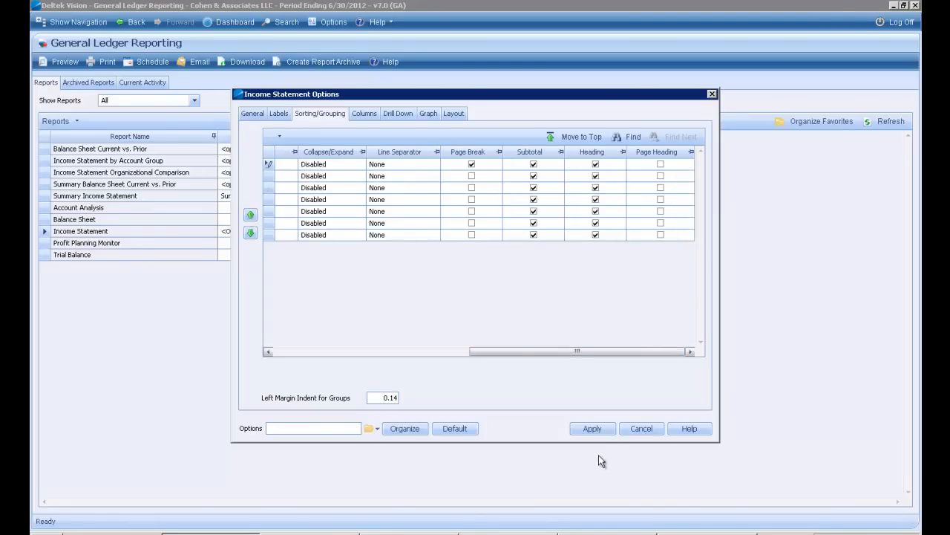
click(592, 429)
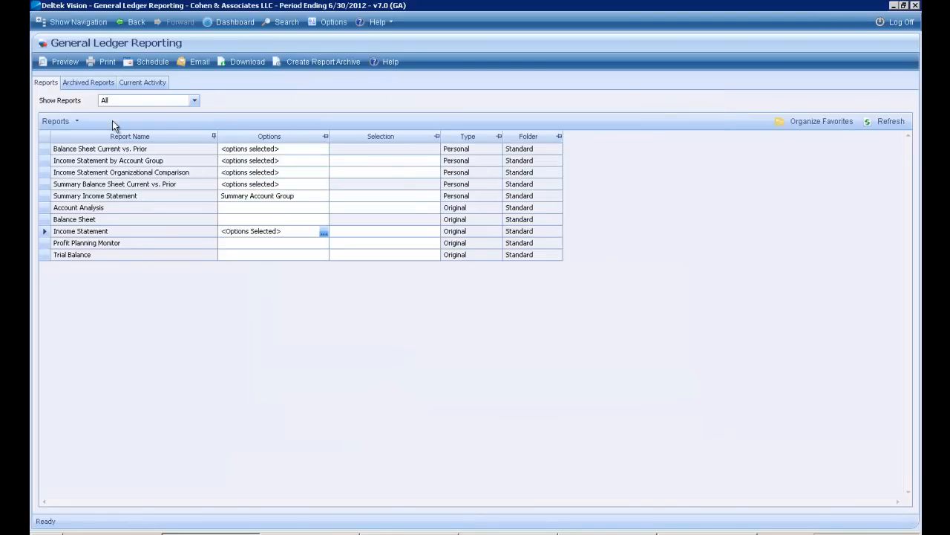
Preview the Income Statement grouped by office and page through the separate office pages
click(63, 61)
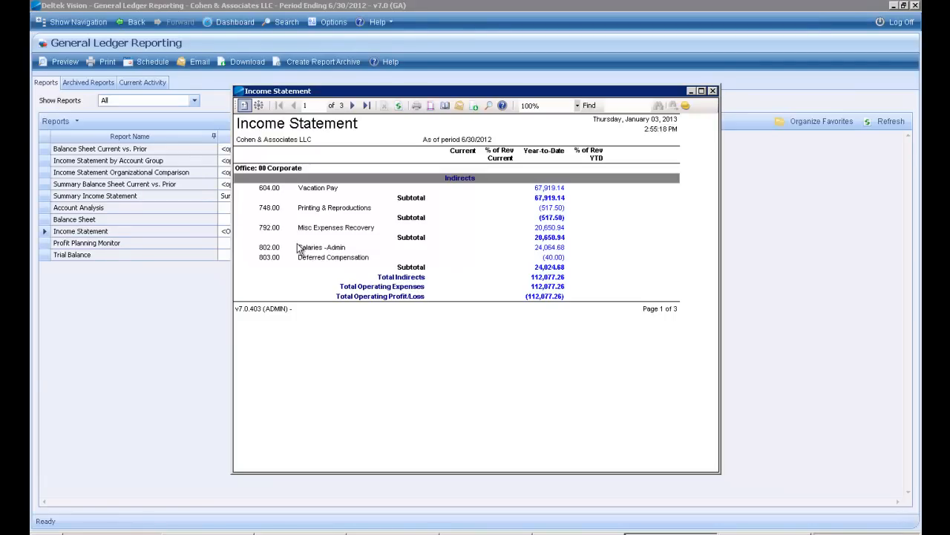
click(354, 106)
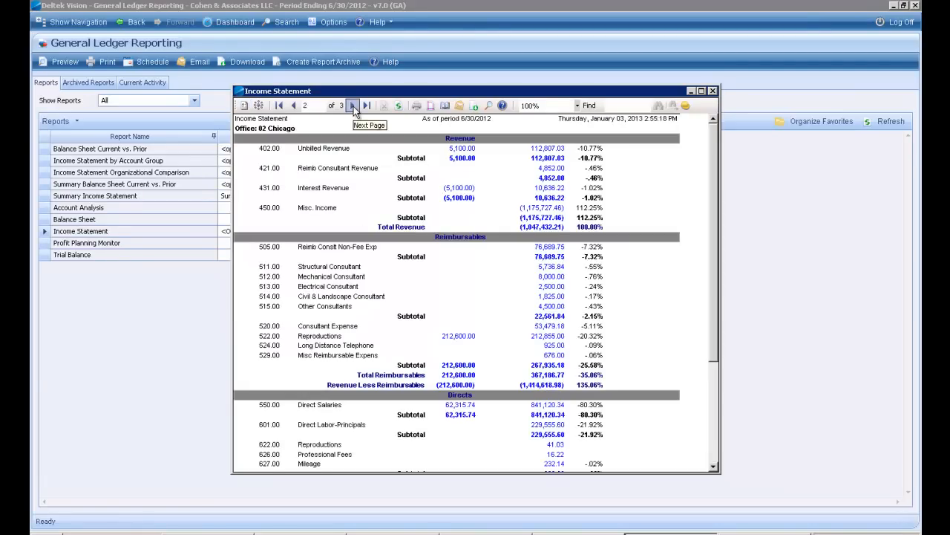
click(353, 108)
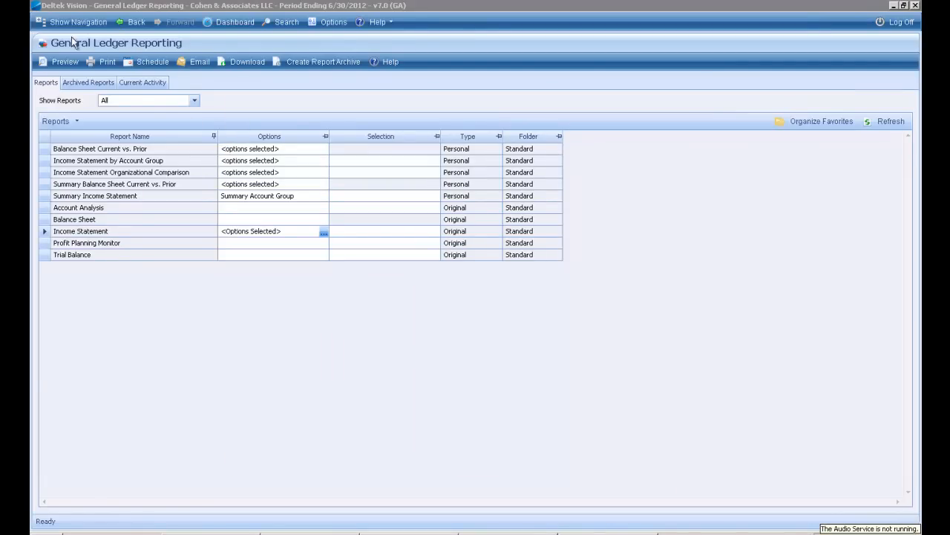
Open Project Reporting and hide the navigation
click(70, 21)
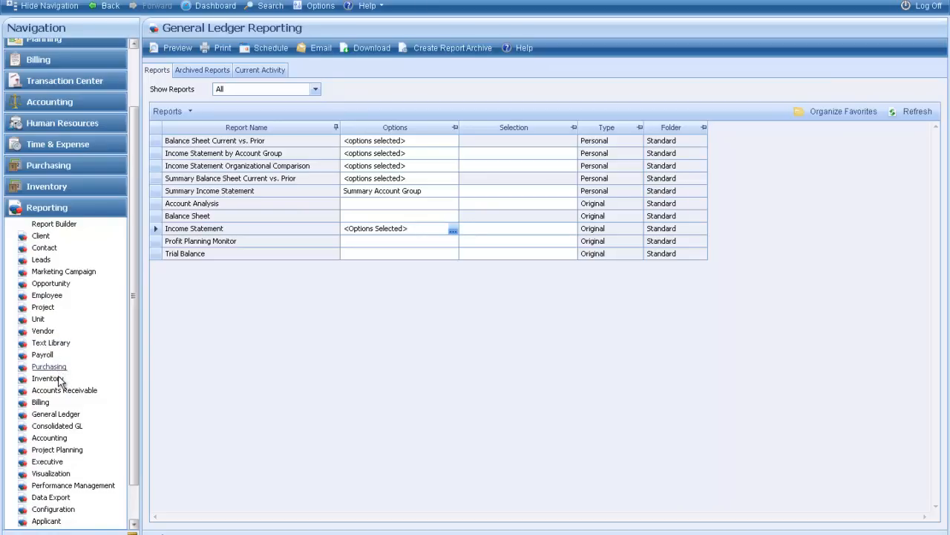
click(43, 307)
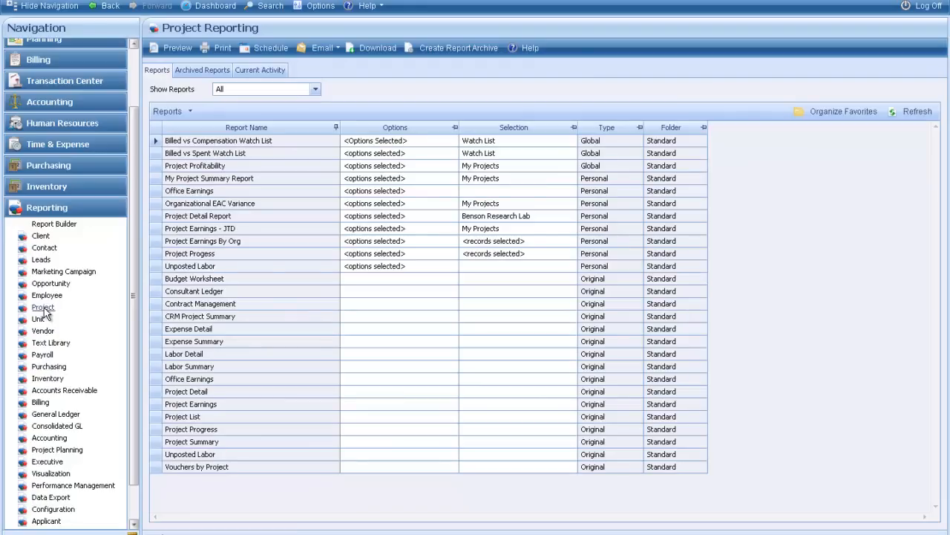
click(40, 210)
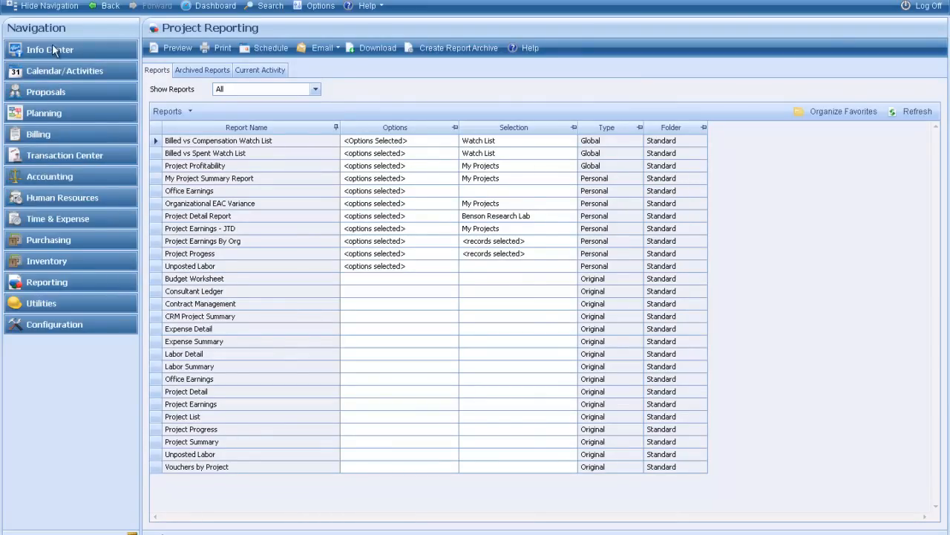
click(44, 5)
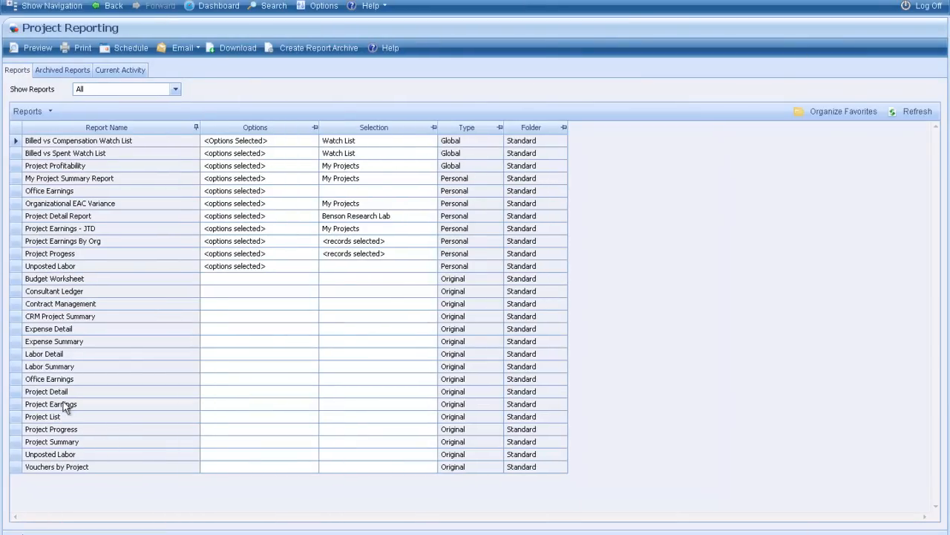
Search for "benson" in the original Office Earnings report's selection and choose Benson Research Lab, 106322-01
click(18, 381)
click(368, 380)
text(benson)
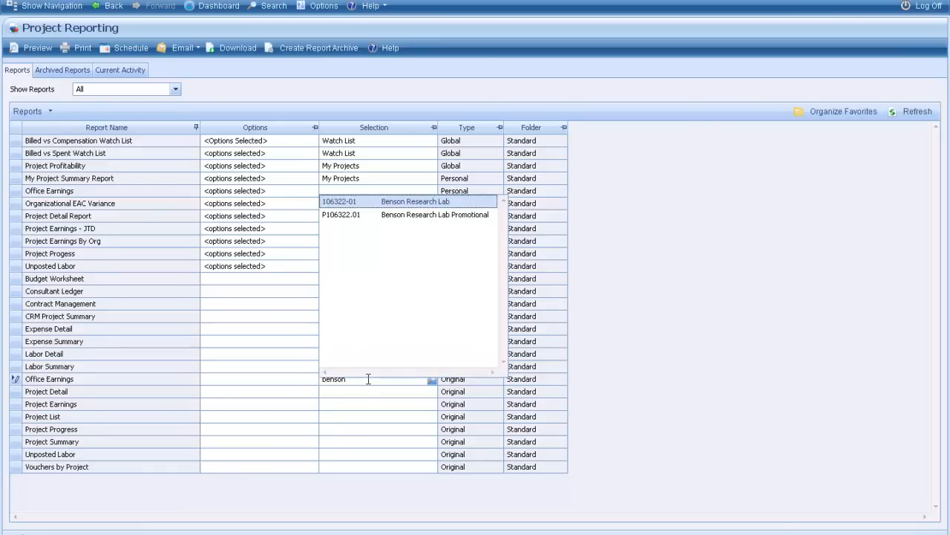
click(381, 205)
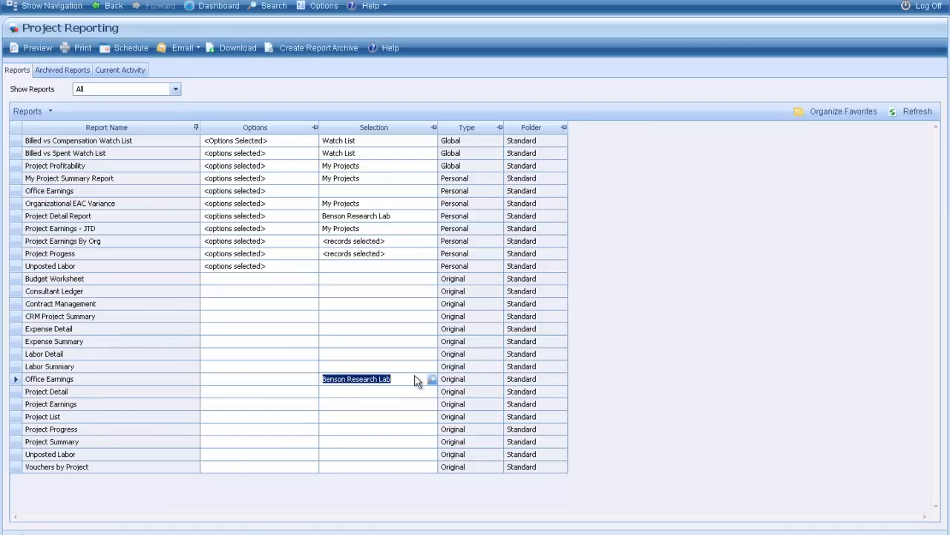
Replace the original Office Earnings report's project selection with the saved search Top SE Projects
click(286, 381)
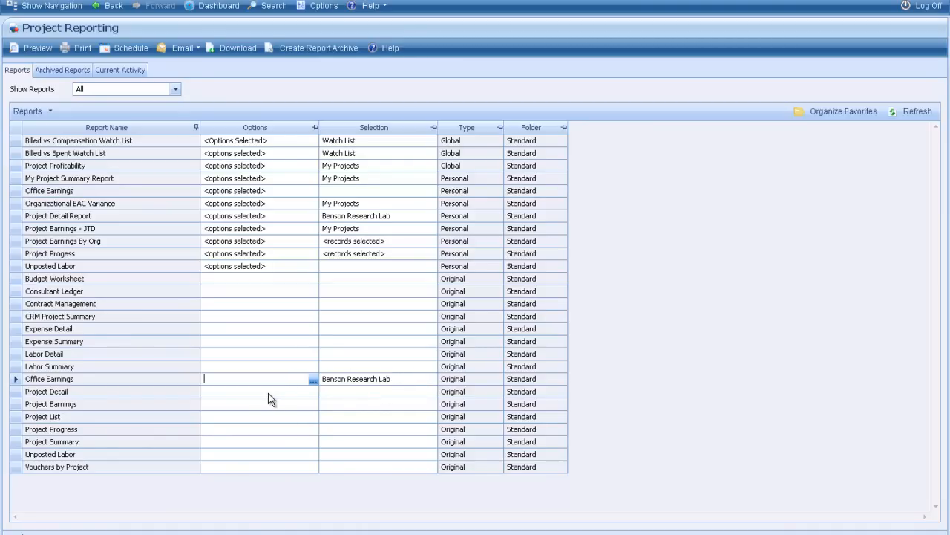
click(387, 380)
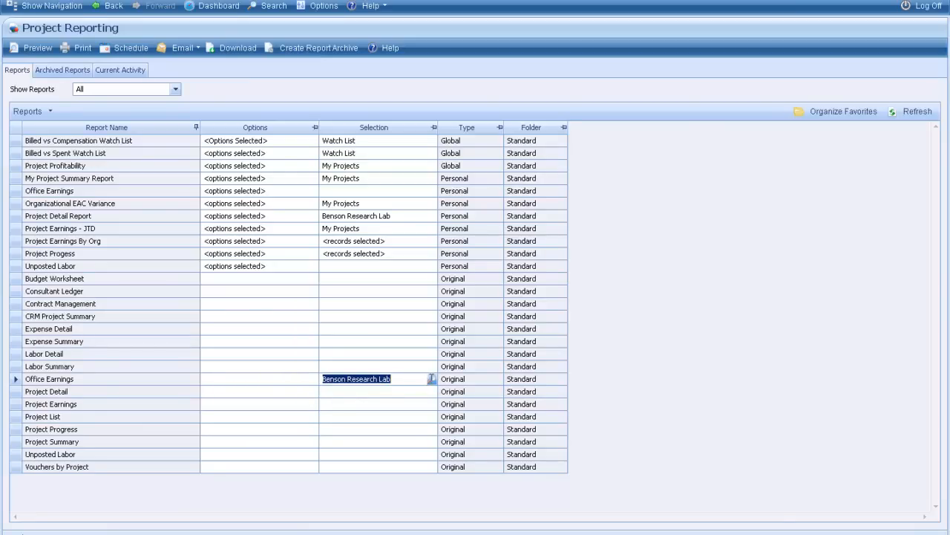
click(432, 380)
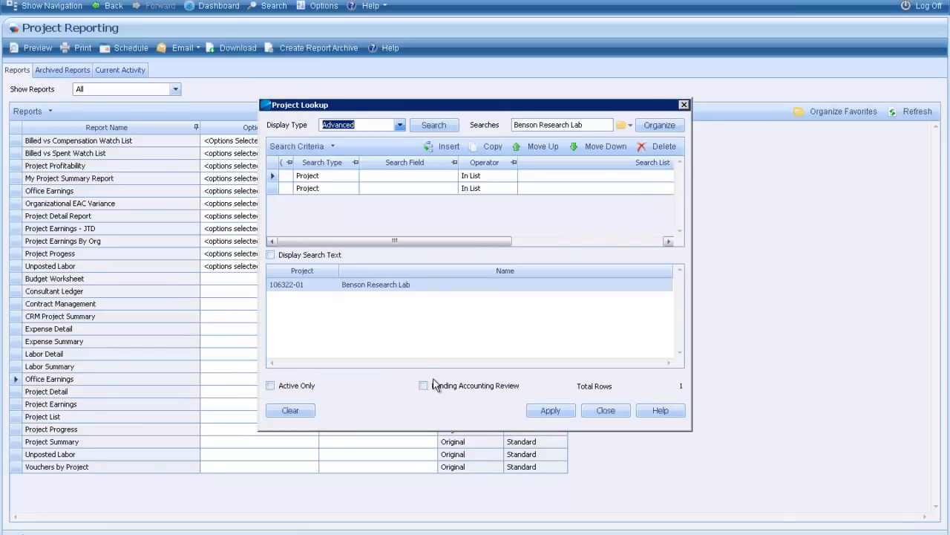
click(622, 128)
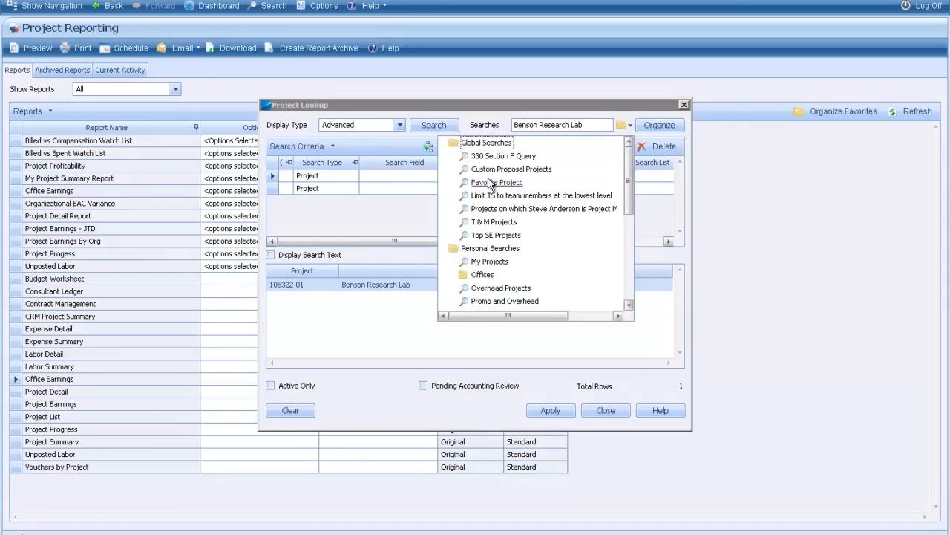
click(490, 222)
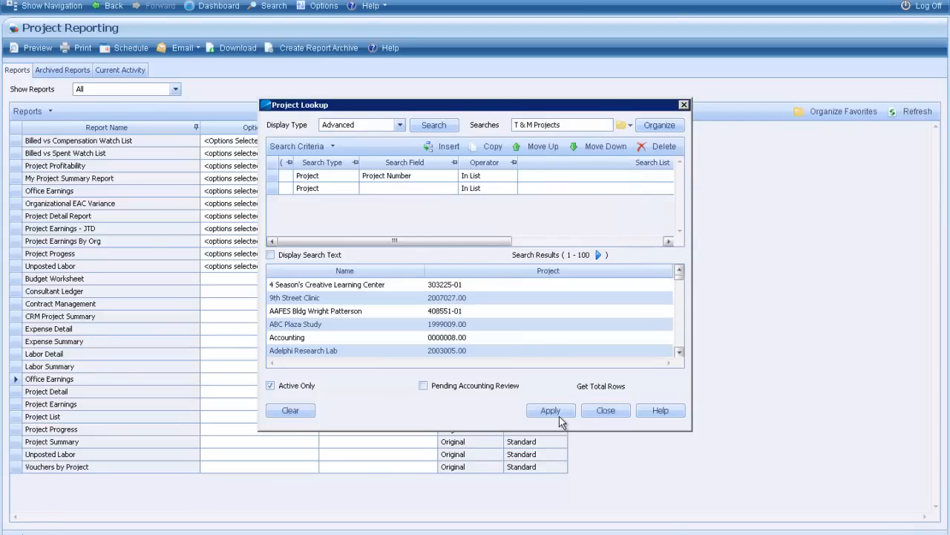
click(620, 129)
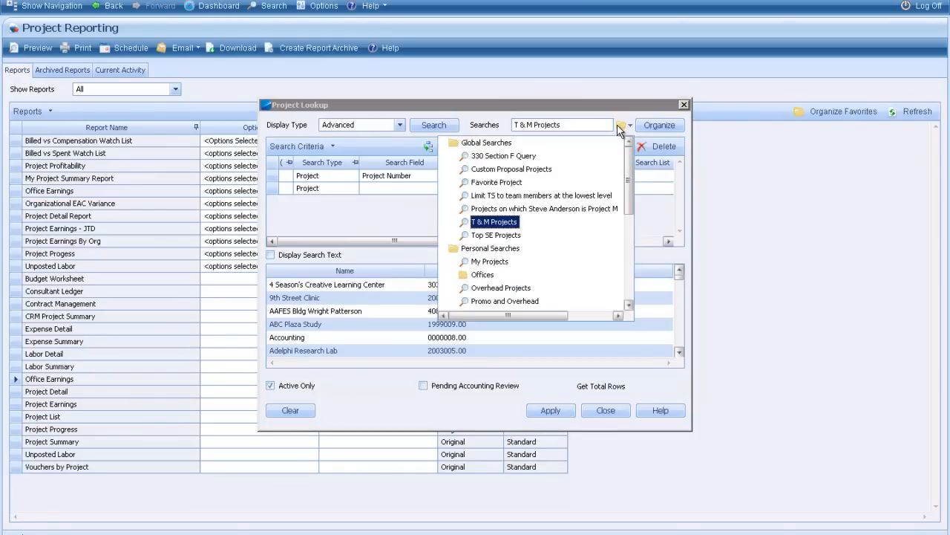
click(495, 236)
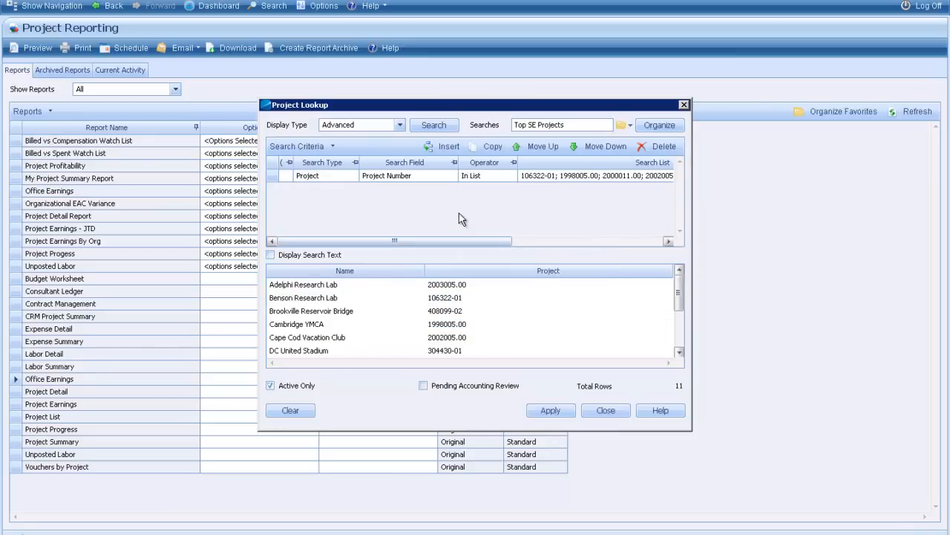
click(557, 411)
Set the Office Earnings options to report at Cost and print Unposted Labor and Final Totals
click(288, 385)
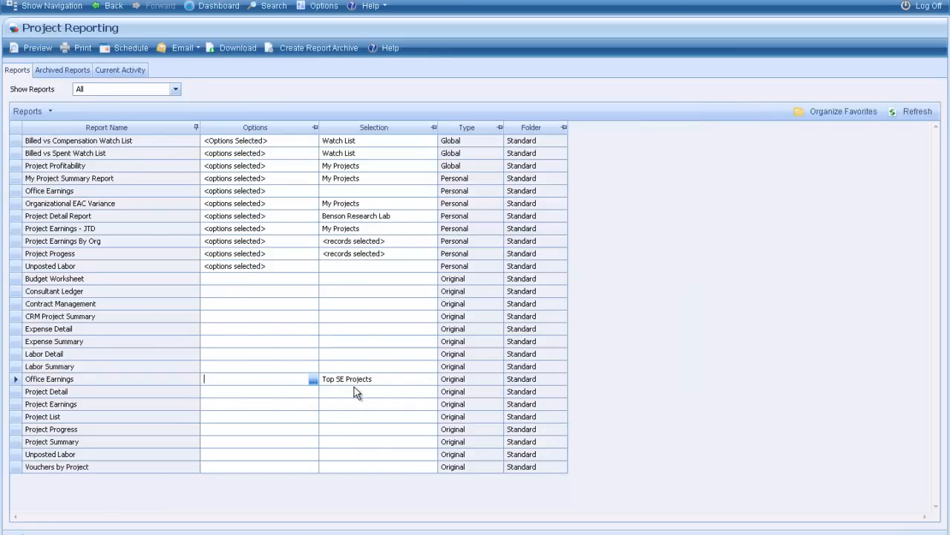
click(313, 382)
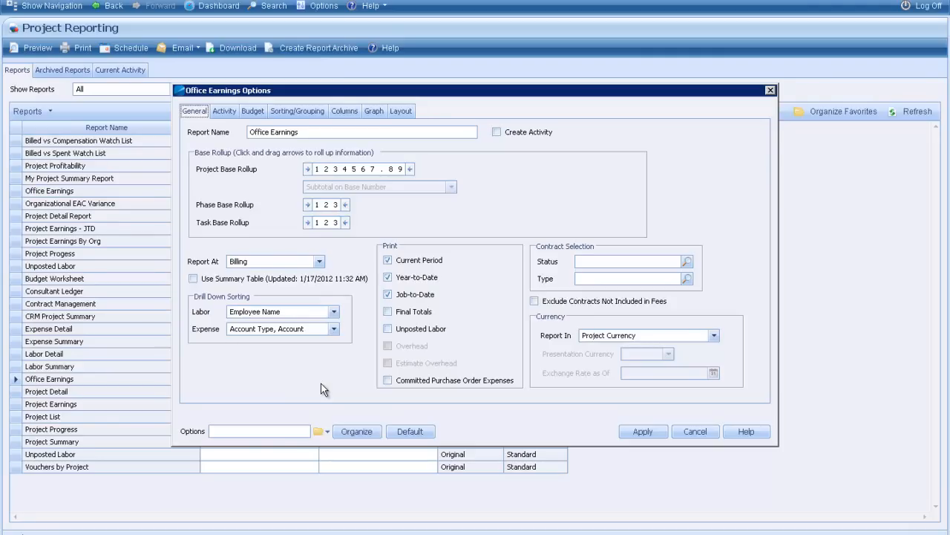
click(320, 262)
click(285, 276)
click(388, 346)
click(388, 329)
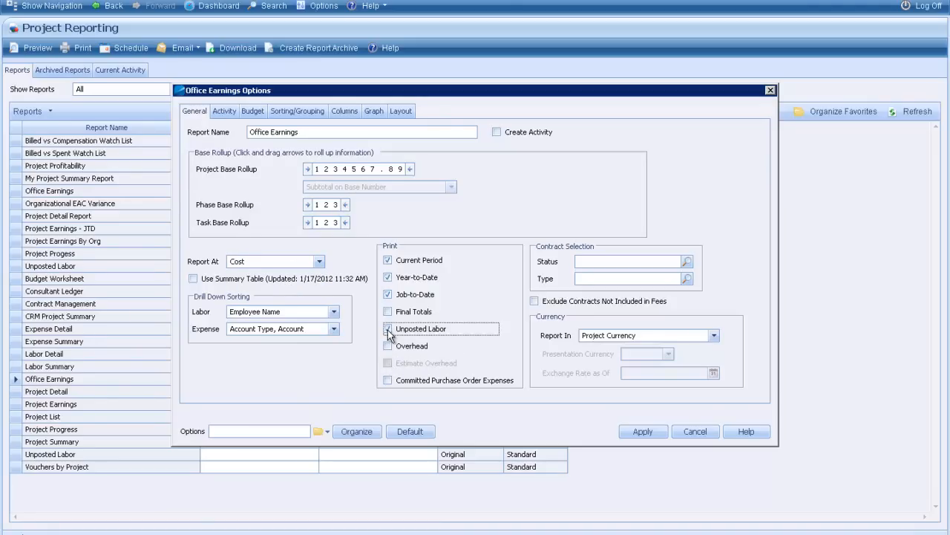
click(388, 312)
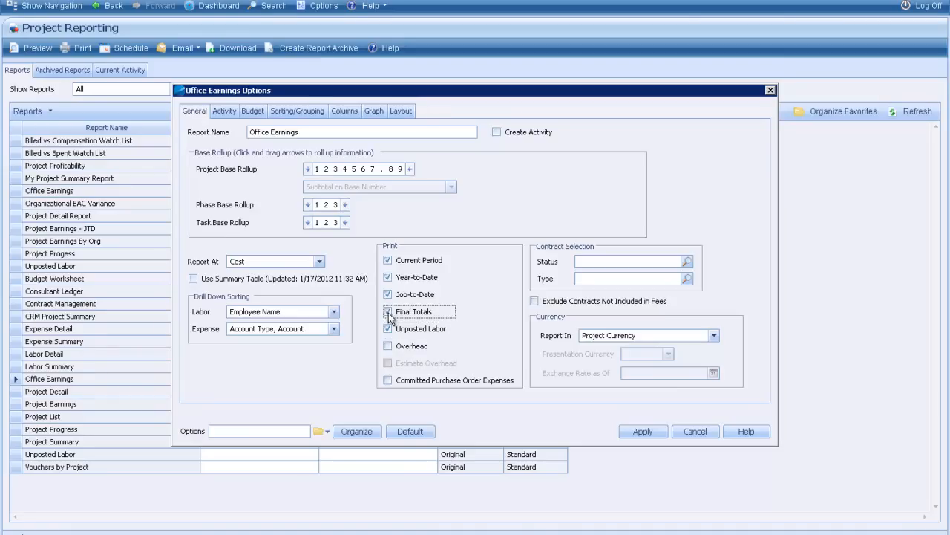
Turn off the Office Earnings restriction to only show projects with activity
click(227, 111)
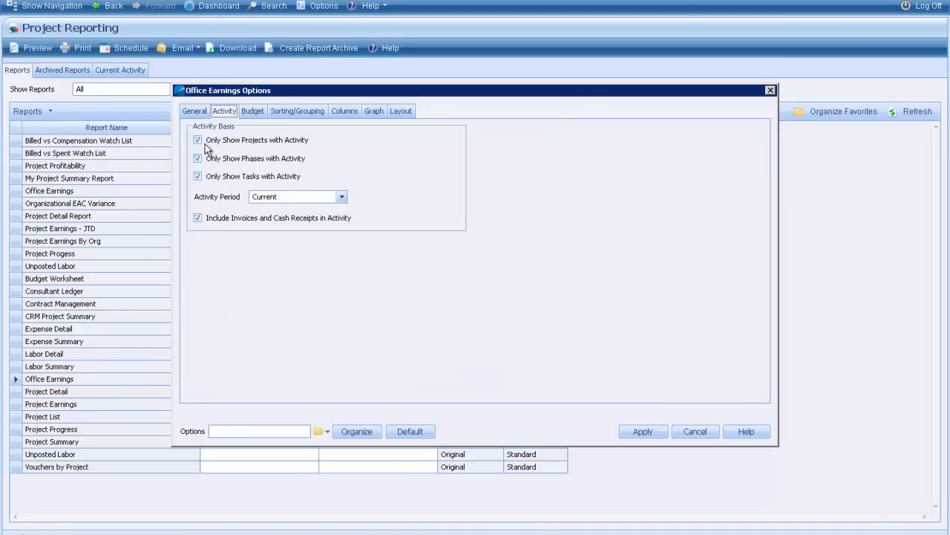
click(199, 139)
click(253, 111)
Remove Phase Number and Task Number from the Office Earnings report's sorting and grouping
click(289, 112)
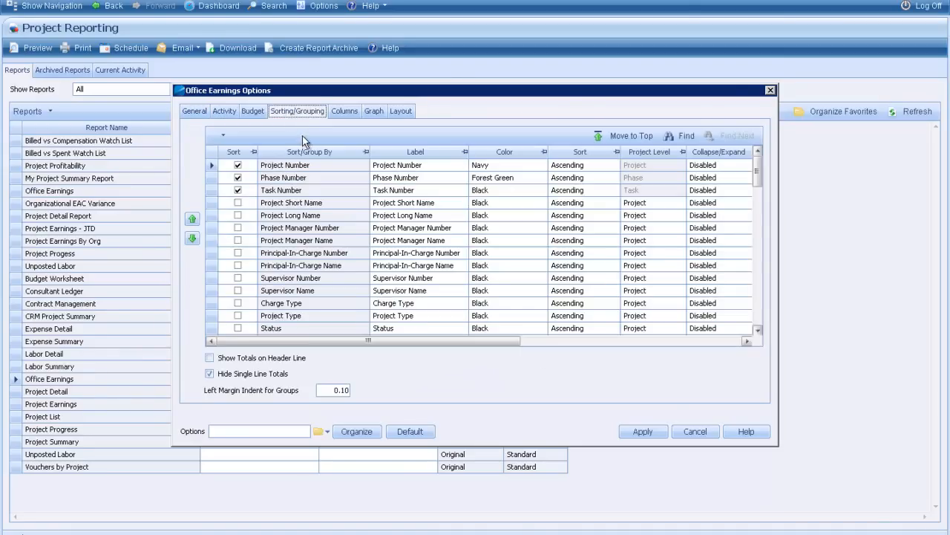
click(237, 178)
click(238, 190)
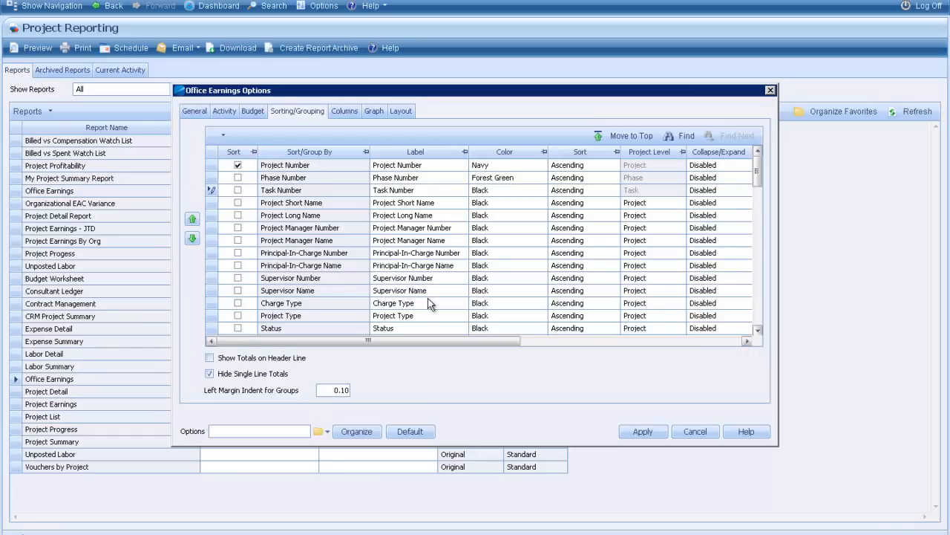
Add Project Manager Number to the grouping and make it the first level, above Project Number
click(238, 227)
click(193, 219)
click(192, 219)
click(192, 219)
click(193, 219)
click(193, 219)
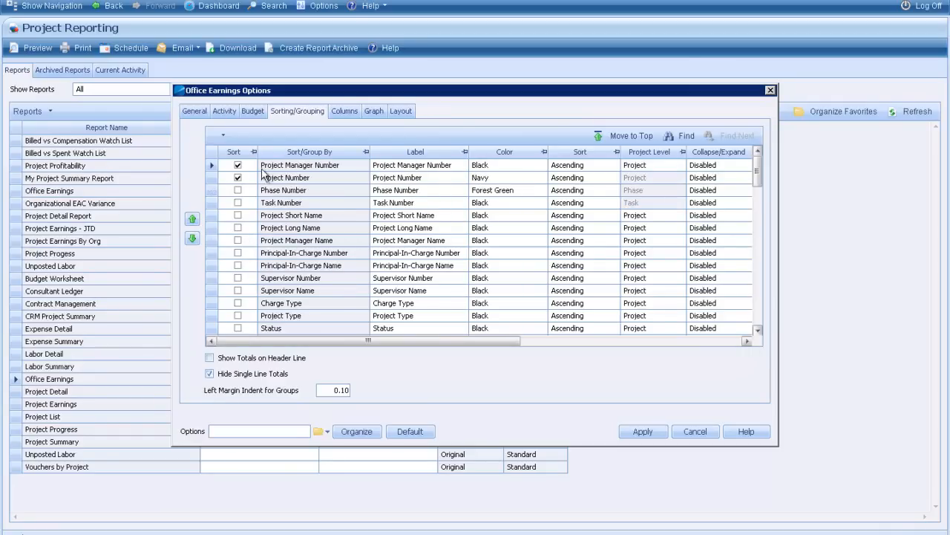
Add the Labor Amount and Total Expenses columns to the Office Earnings report and gather the selected columns at the start of the list
click(342, 112)
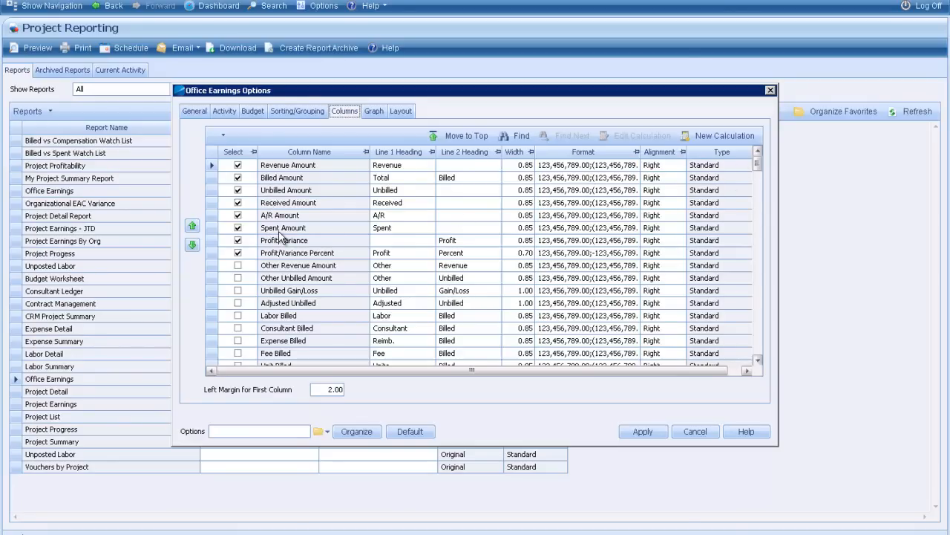
drag(759, 165, 756, 190)
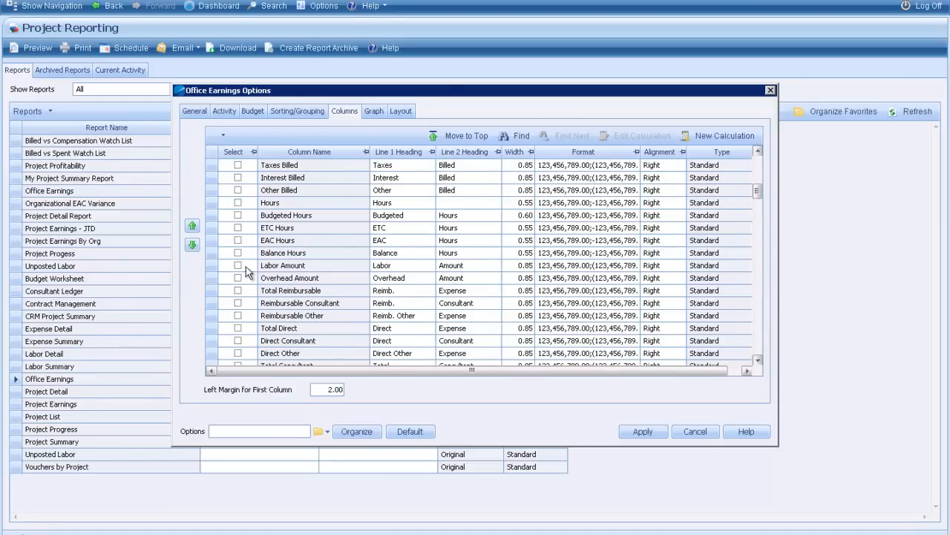
click(238, 266)
click(758, 360)
click(758, 360)
click(758, 360)
click(760, 362)
click(760, 362)
click(238, 327)
click(464, 134)
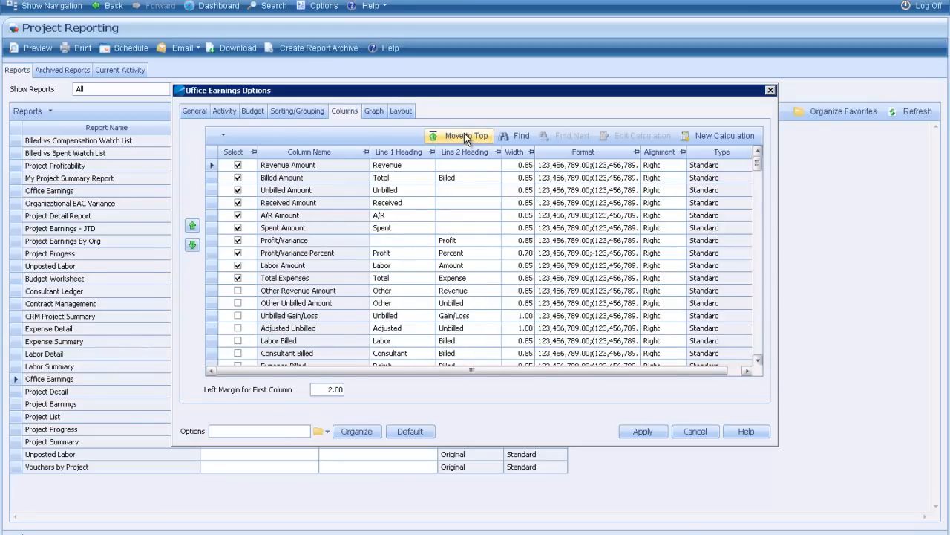
Move the Labor Amount and Total Expenses columns between A/R Amount and Spent Amount
click(234, 261)
click(193, 226)
click(193, 226)
click(193, 226)
click(223, 278)
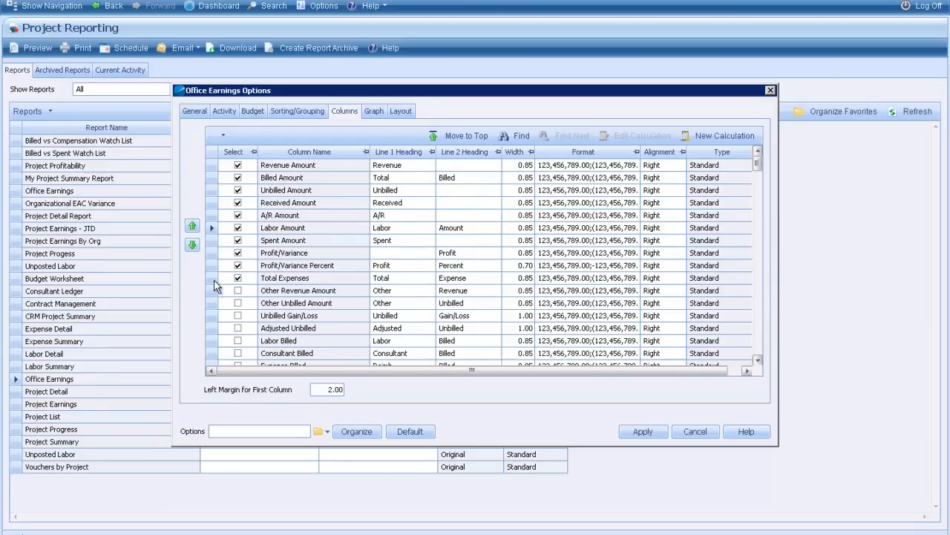
click(193, 226)
click(193, 226)
click(193, 226)
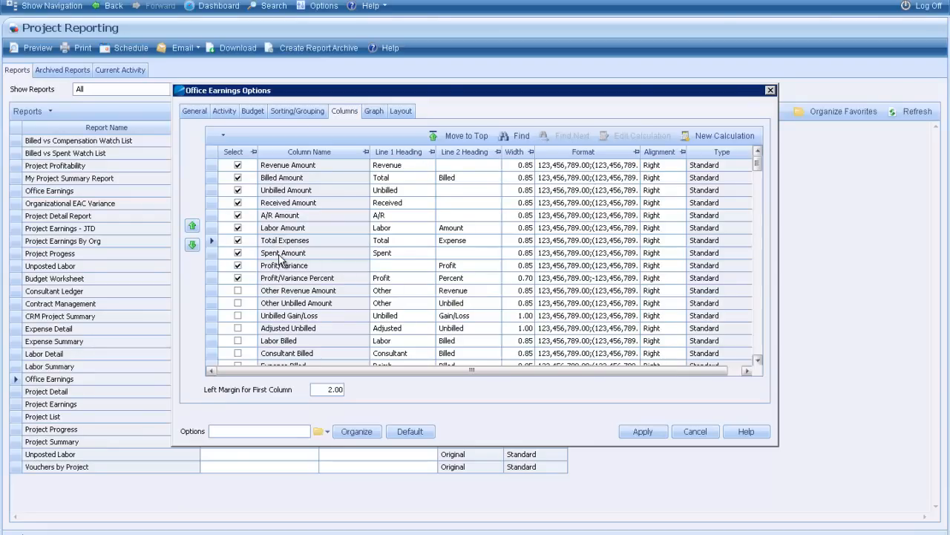
Apply the Office Earnings options and preview the report in a maximized window
click(643, 432)
click(34, 48)
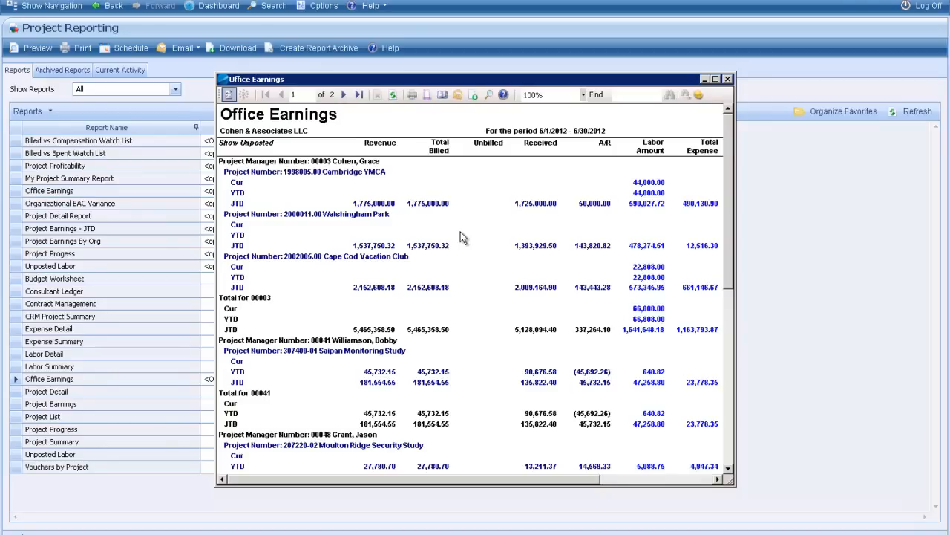
click(715, 78)
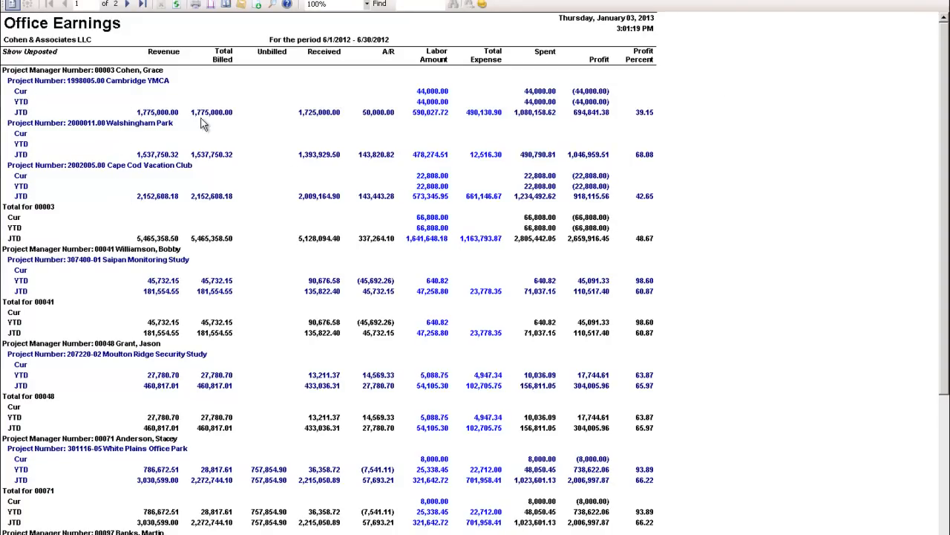
Drill into the labor detail behind Cambridge YMCA's current labor amount, and close the detail and the report preview
click(432, 95)
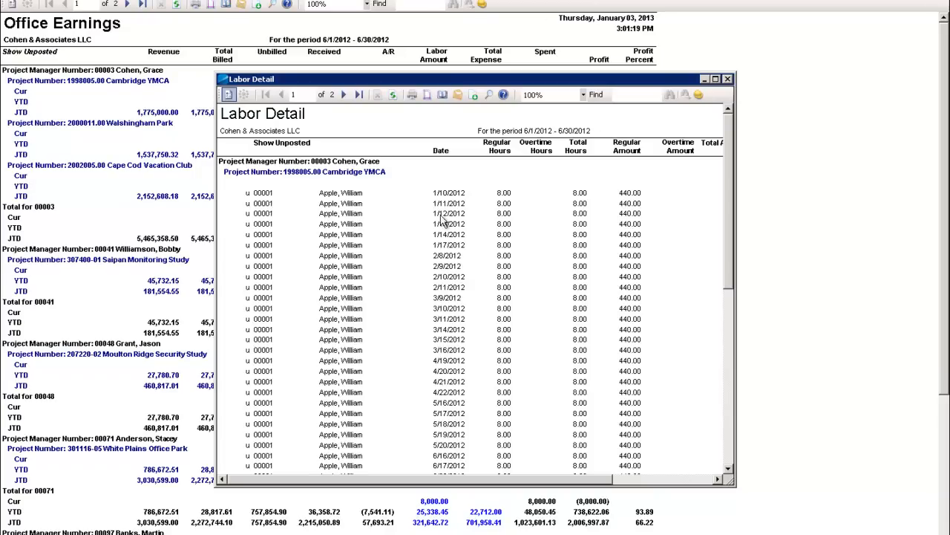
click(728, 79)
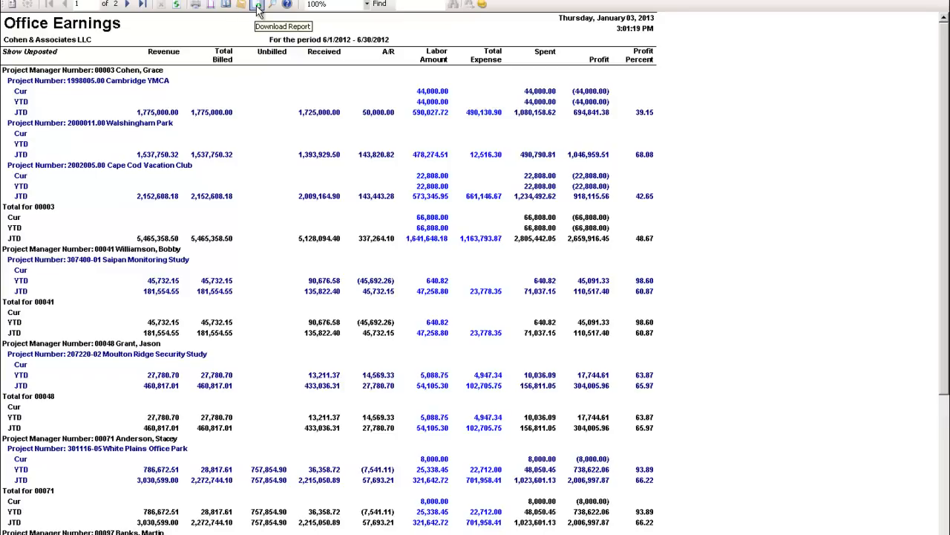
click(942, 2)
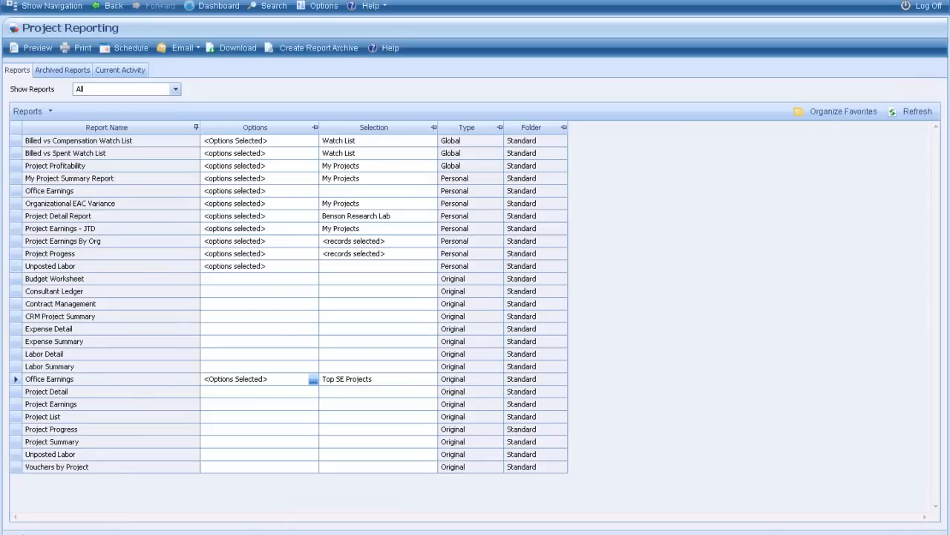
Save the configured Office Earnings report as a personal favorite named with the owner's first name and "OER"
click(839, 111)
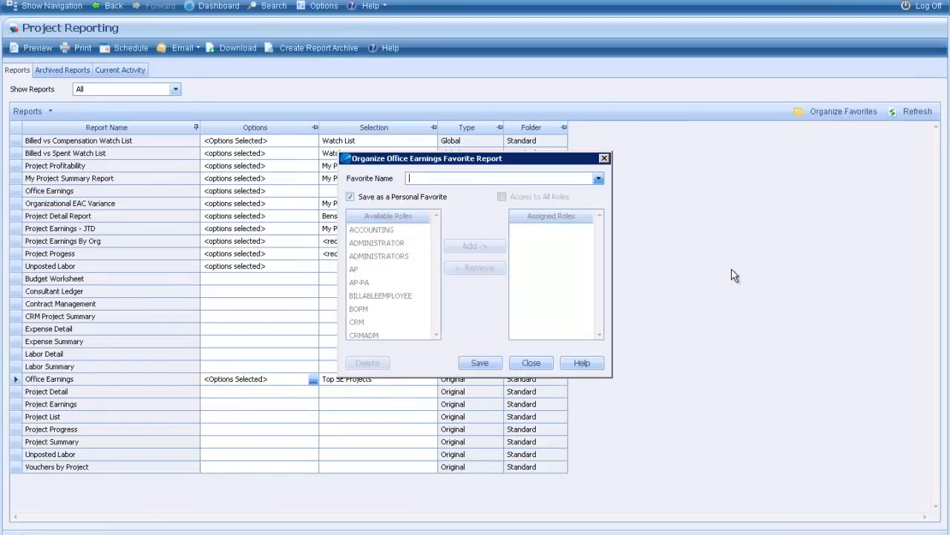
text(Brad's OER)
click(479, 361)
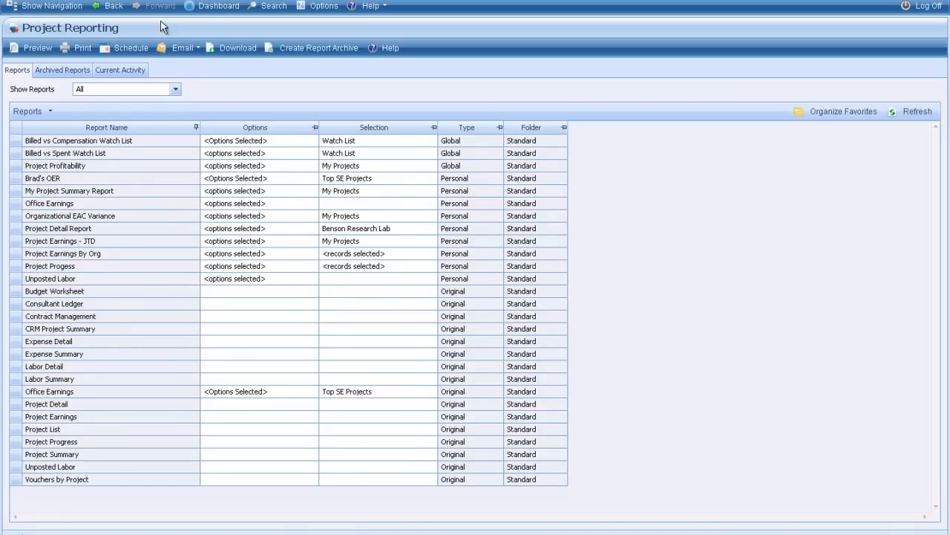
Return to the dashboard
click(214, 6)
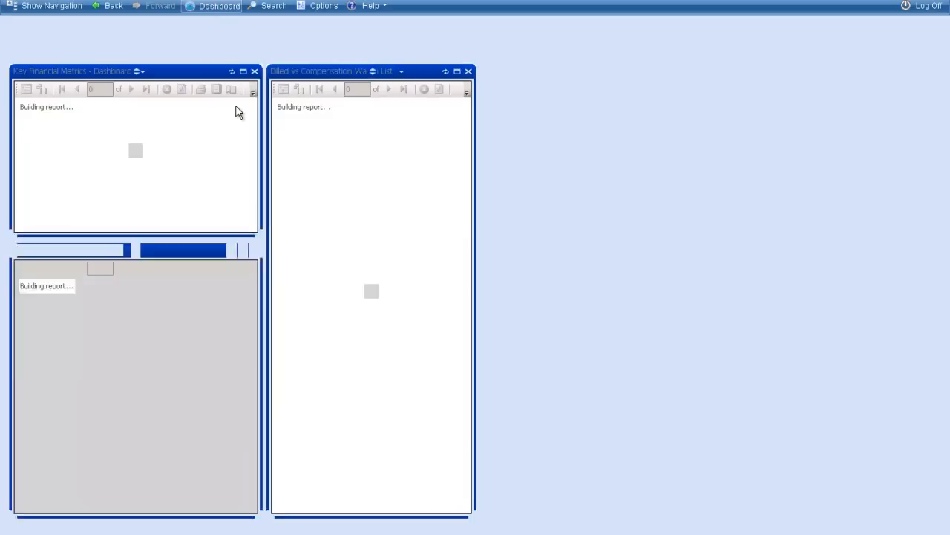